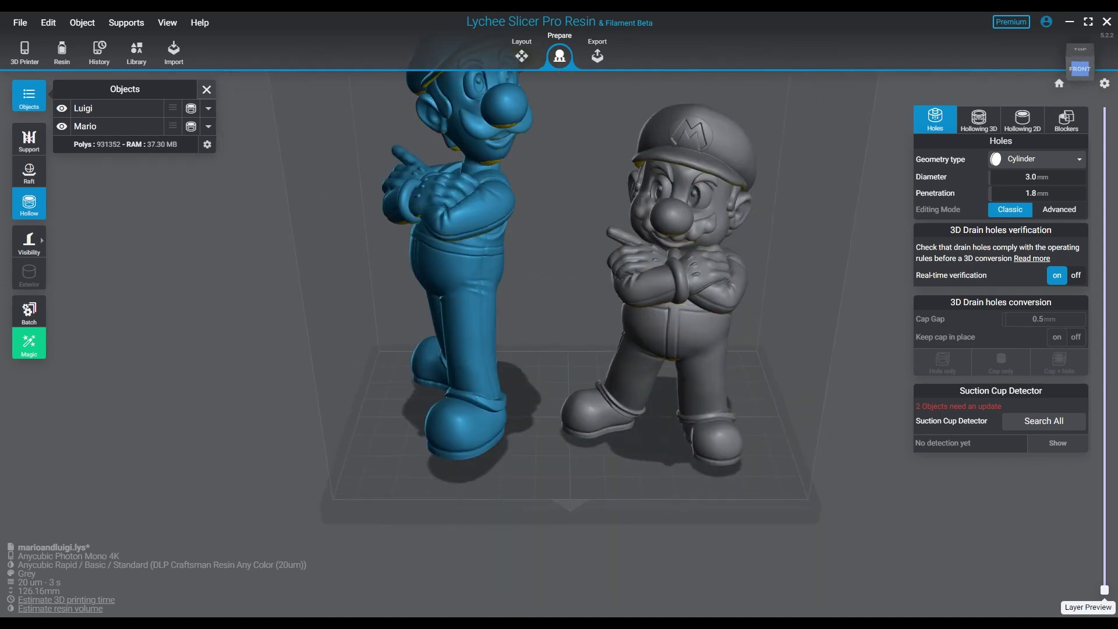
# - Select both Luigi and Mario and lift the two figures 5 mm off the build plate
pyautogui.click(463, 262)
pyautogui.keyDown('ctrl'); pyautogui.click(673, 280); pyautogui.keyUp('ctrl')
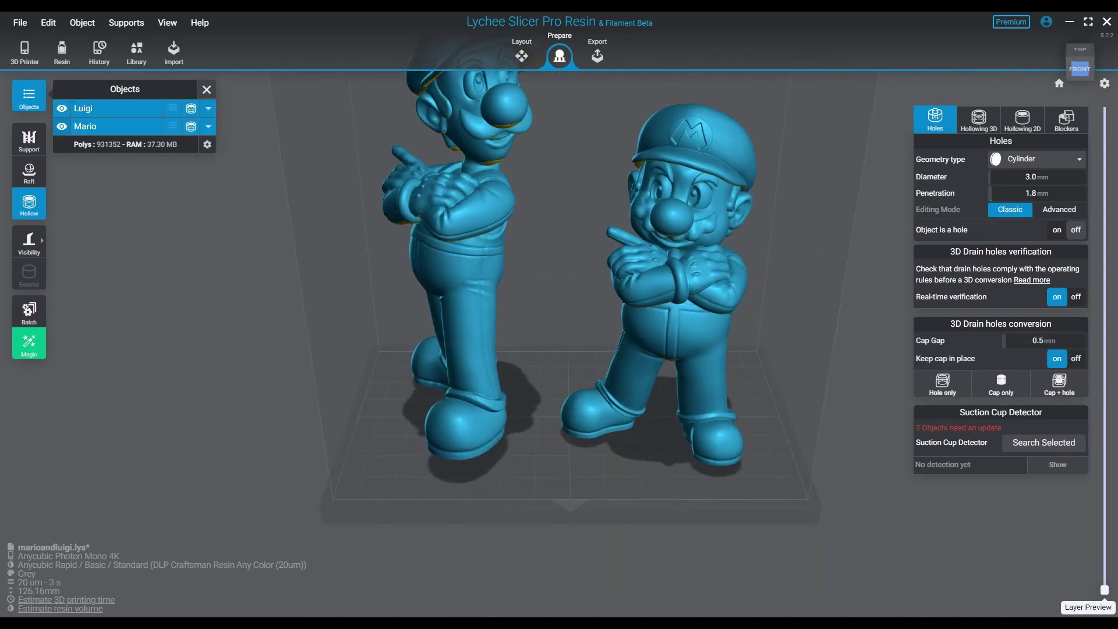
pyautogui.click(29, 140)
pyautogui.click(1070, 324)
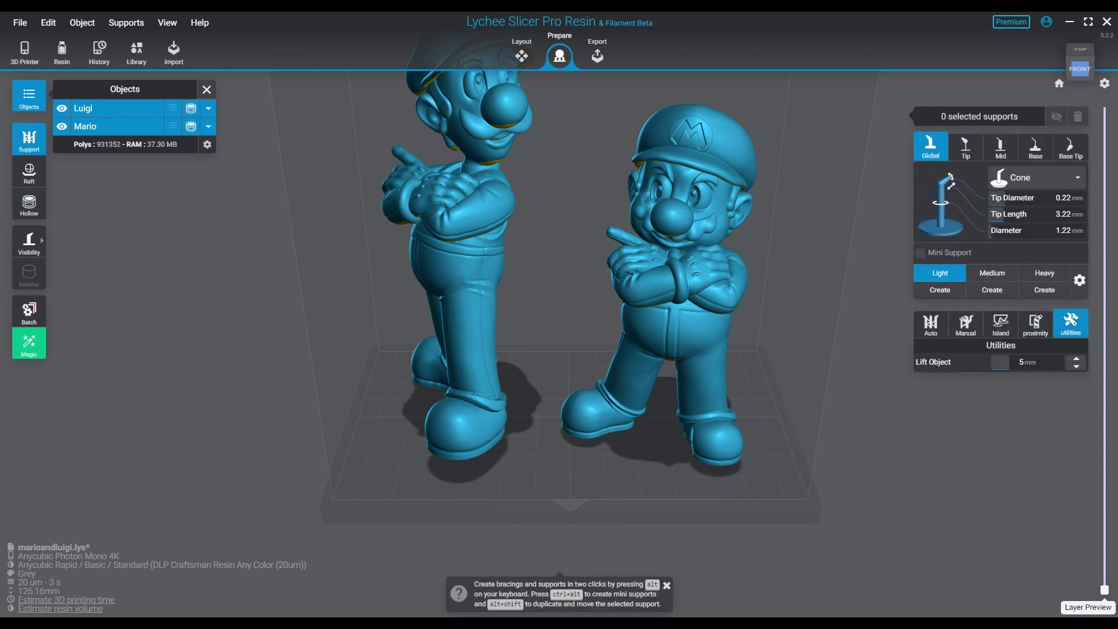
pyautogui.click(1076, 358)
# - Generate automatic supports for both figures using the Light preset and Normal density
pyautogui.press('r')
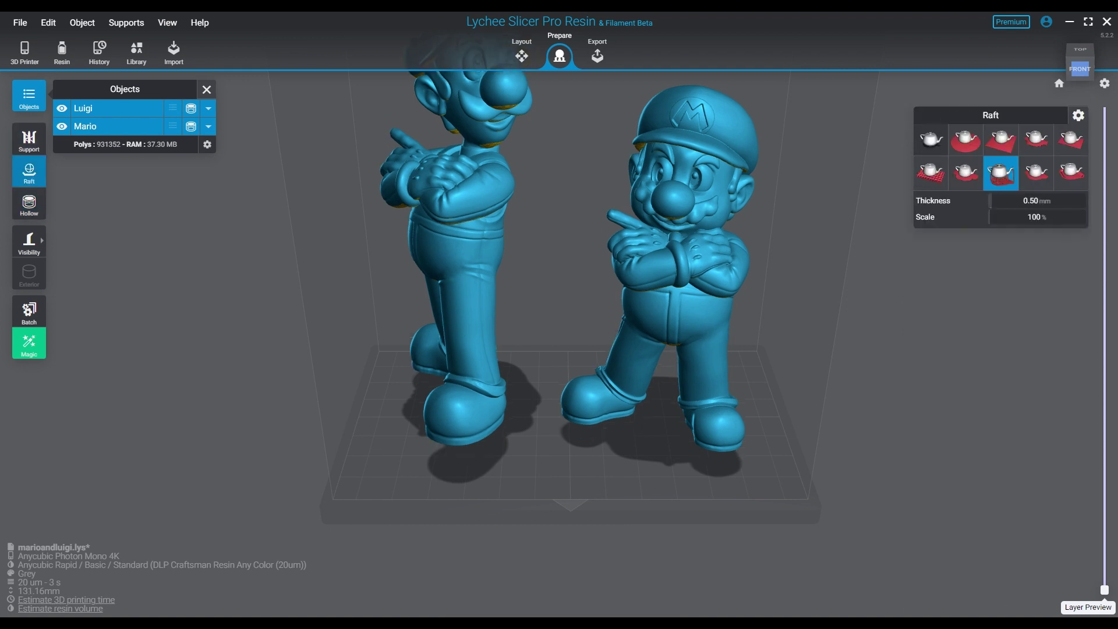
pyautogui.press('s')
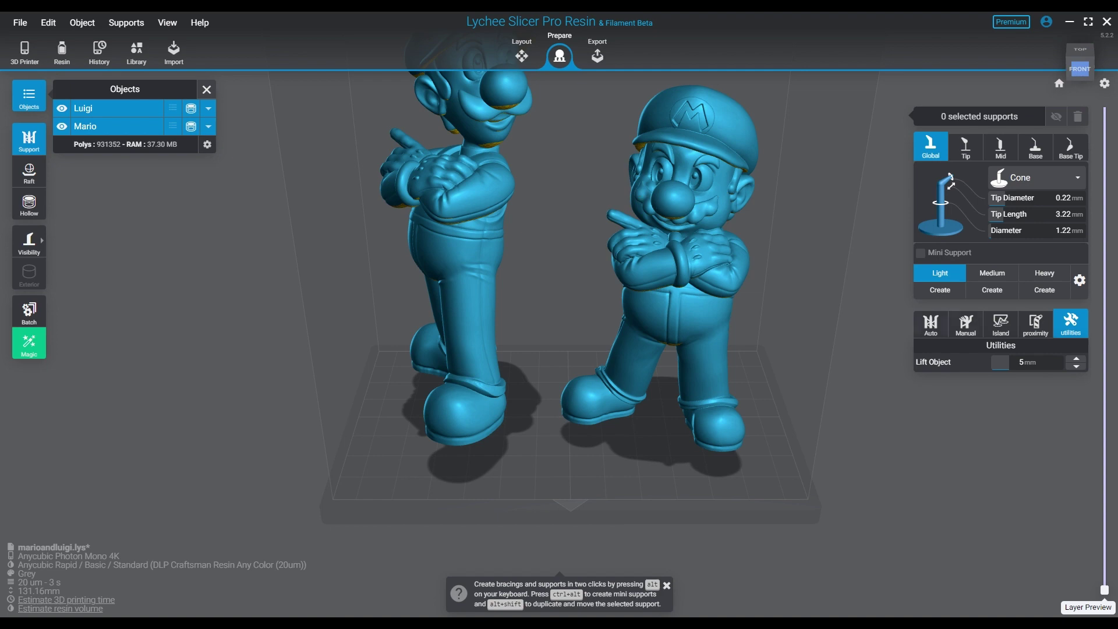
pyautogui.click(930, 324)
pyautogui.click(993, 362)
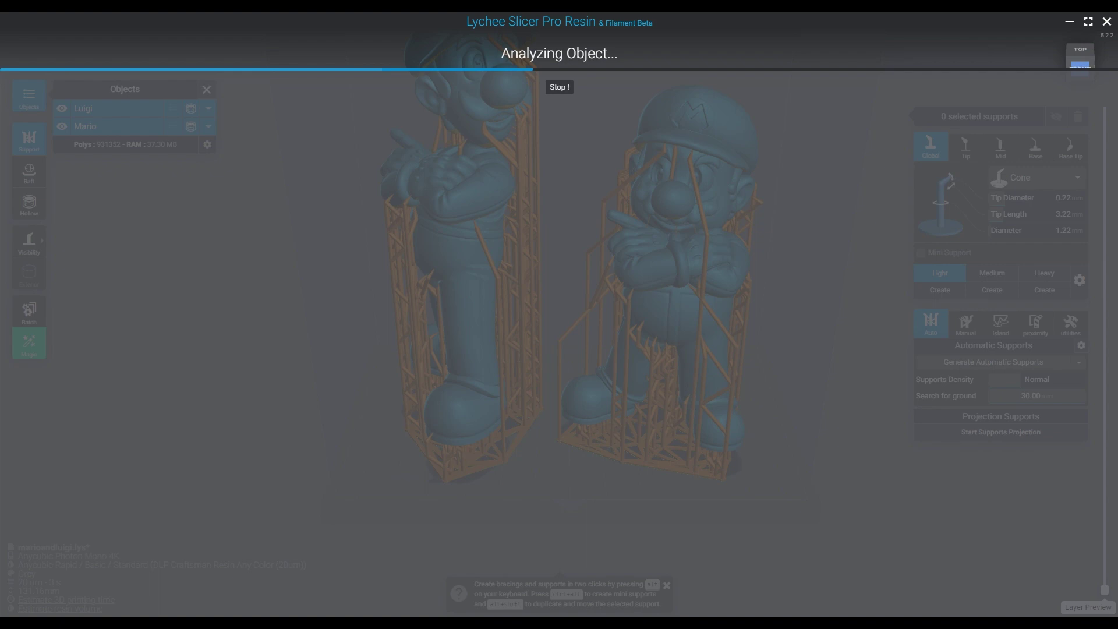
# - Inspect the generated supports from below and cut the layer preview to about 5.69 mm, layer 114, where Mario's sole begins
pyautogui.press('Escape')
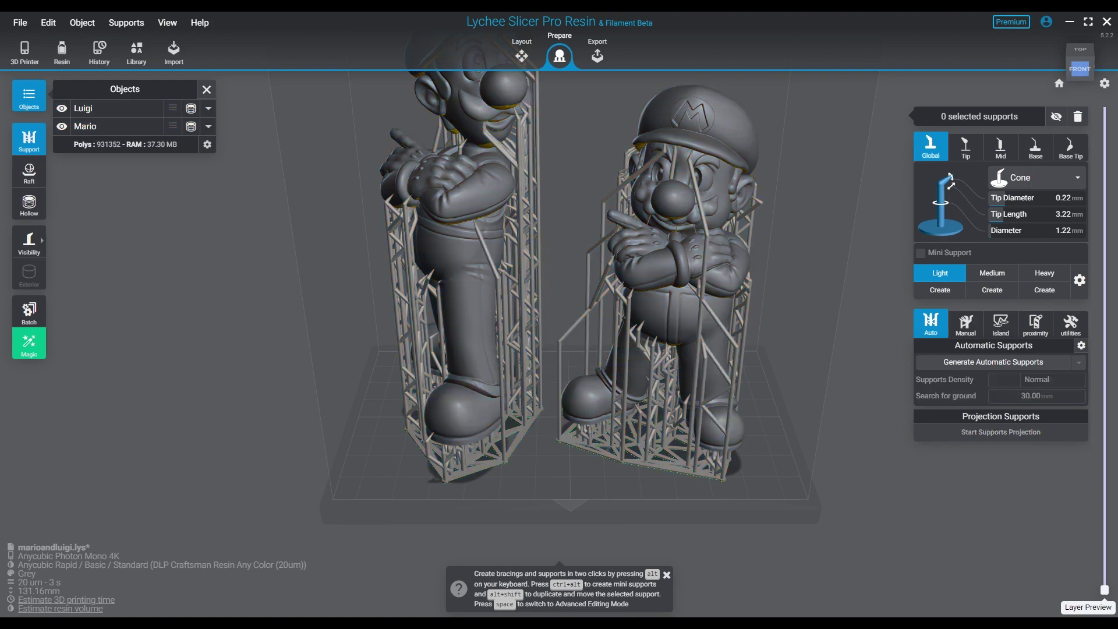
pyautogui.moveTo(547, 350); pyautogui.dragTo(967, 331, button='right')
pyautogui.scroll(3, 675, 361)
pyautogui.moveTo(647, 280); pyautogui.dragTo(620, 390, button='middle')
pyautogui.moveTo(620, 390); pyautogui.dragTo(608, 286, button='right')
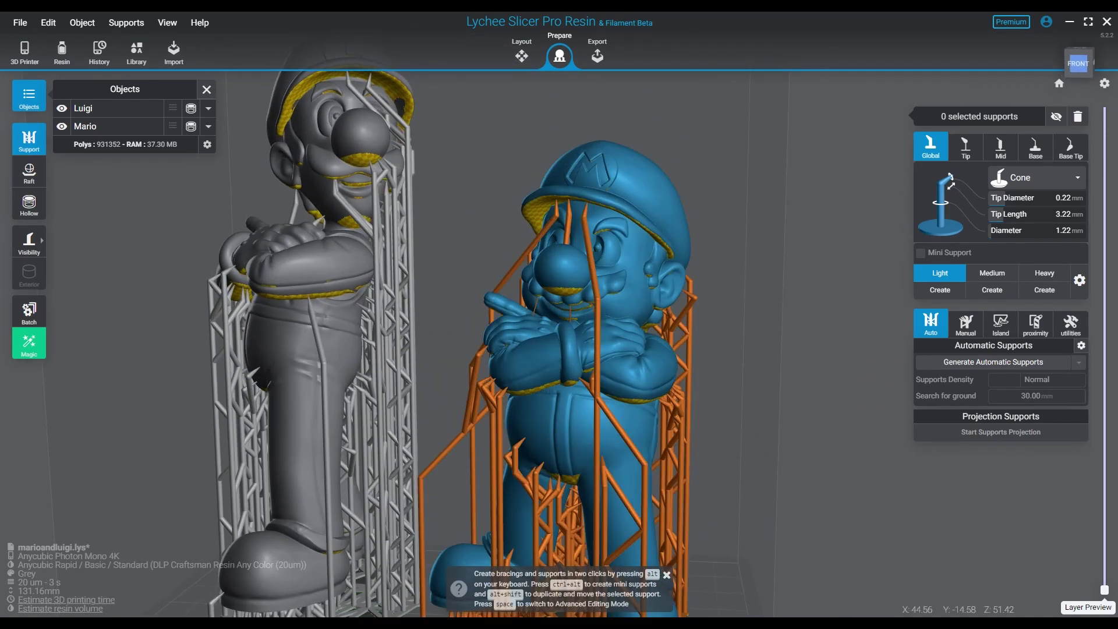
pyautogui.moveTo(583, 303); pyautogui.dragTo(664, 323, button='middle')
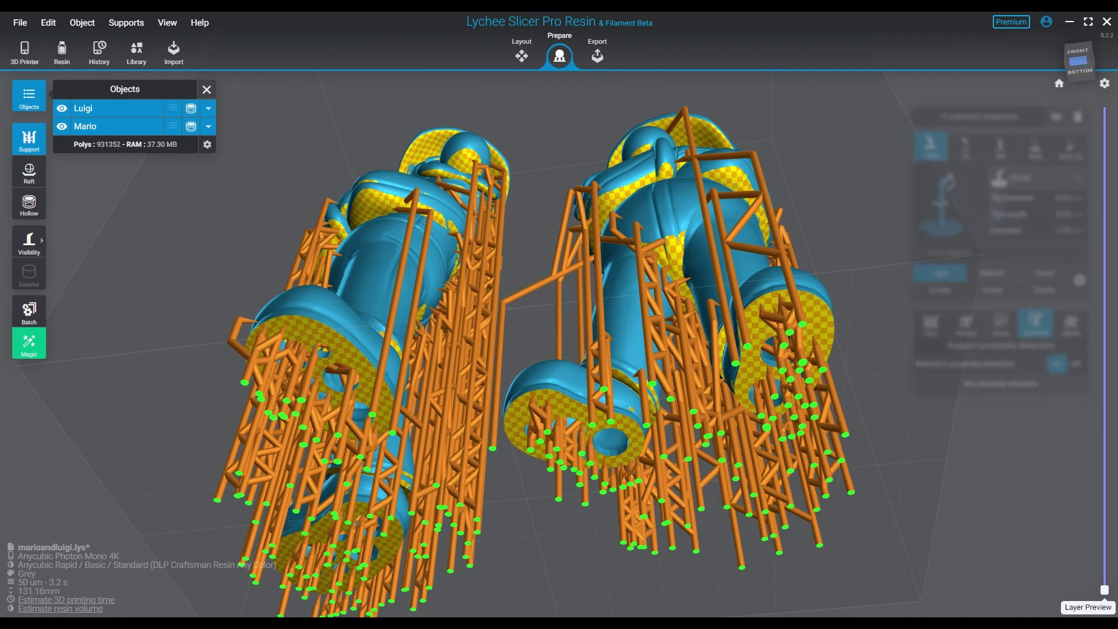
pyautogui.moveTo(1105, 589); pyautogui.dragTo(1105, 575)
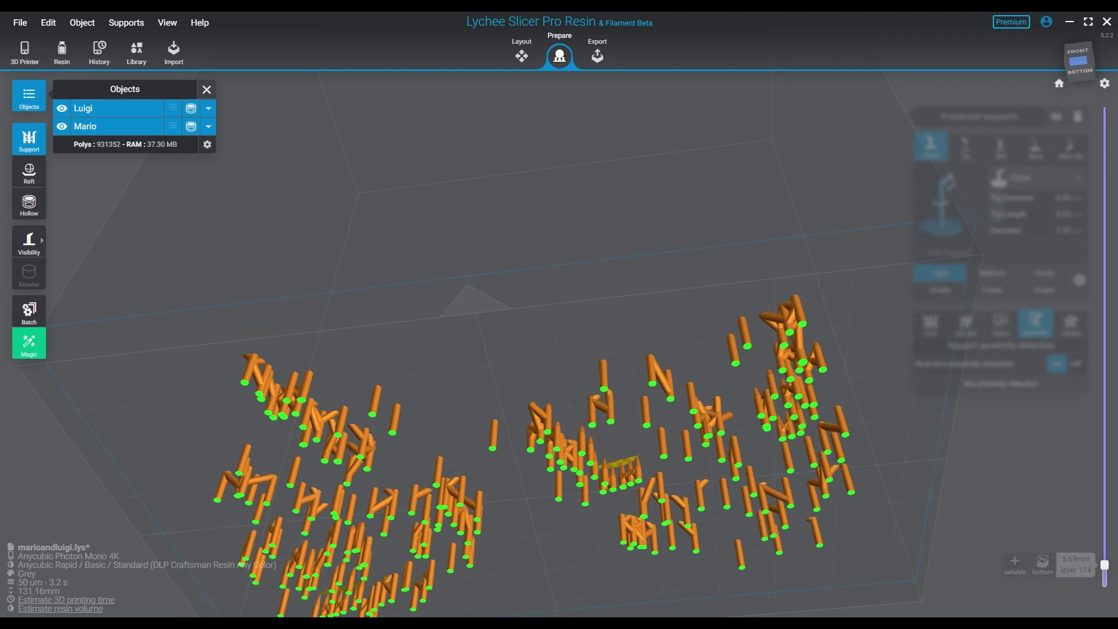
pyautogui.scroll(8, 622, 465)
pyautogui.moveTo(622, 465); pyautogui.dragTo(632, 416, button='right')
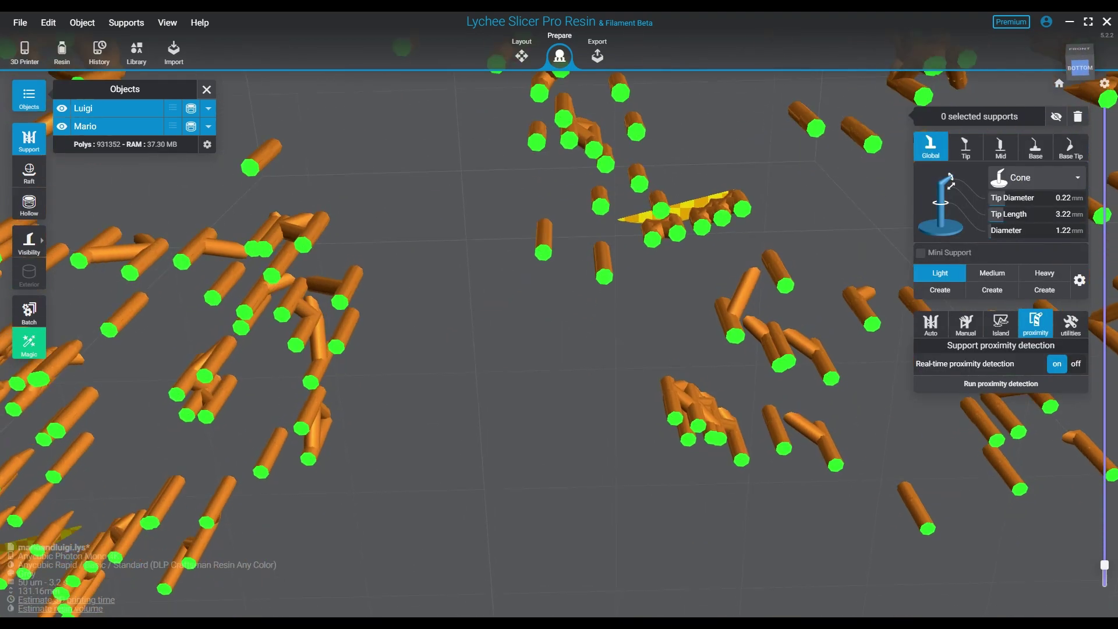
# - Set the support visibility to Contact and focus on the first island of Mario's sole
pyautogui.moveTo(29, 242)
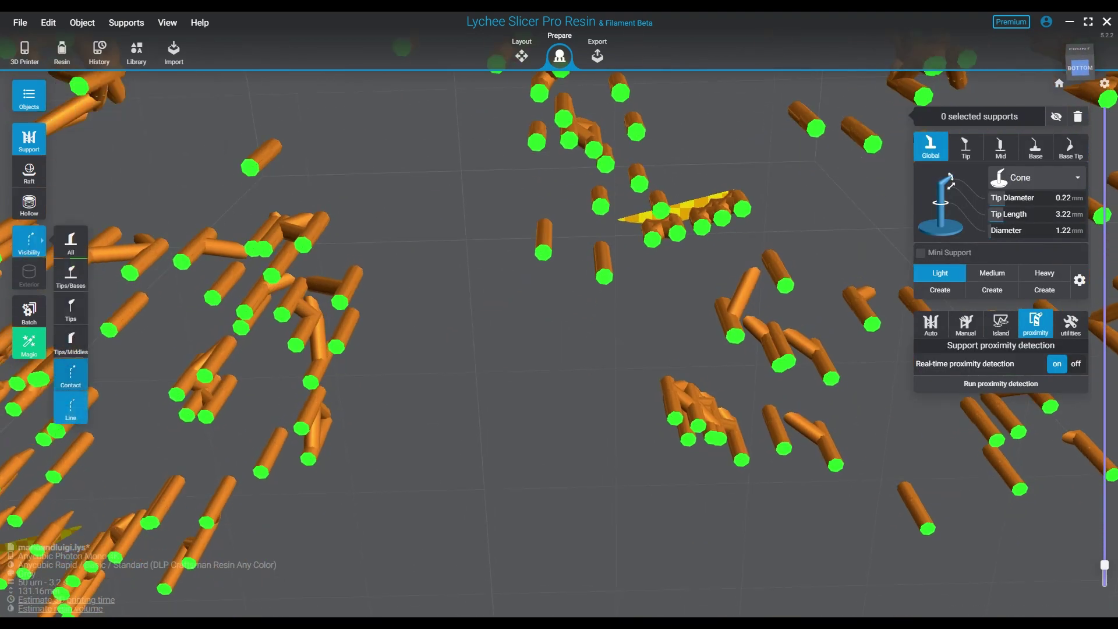
pyautogui.click(71, 408)
pyautogui.click(70, 376)
pyautogui.scroll(5, 561, 346)
pyautogui.moveTo(787, 145); pyautogui.dragTo(441, 371, button='middle')
# - Advance through the first layers of Mario's sole, adding light supports along the curved outer edge of the growing island
pyautogui.press('Down')
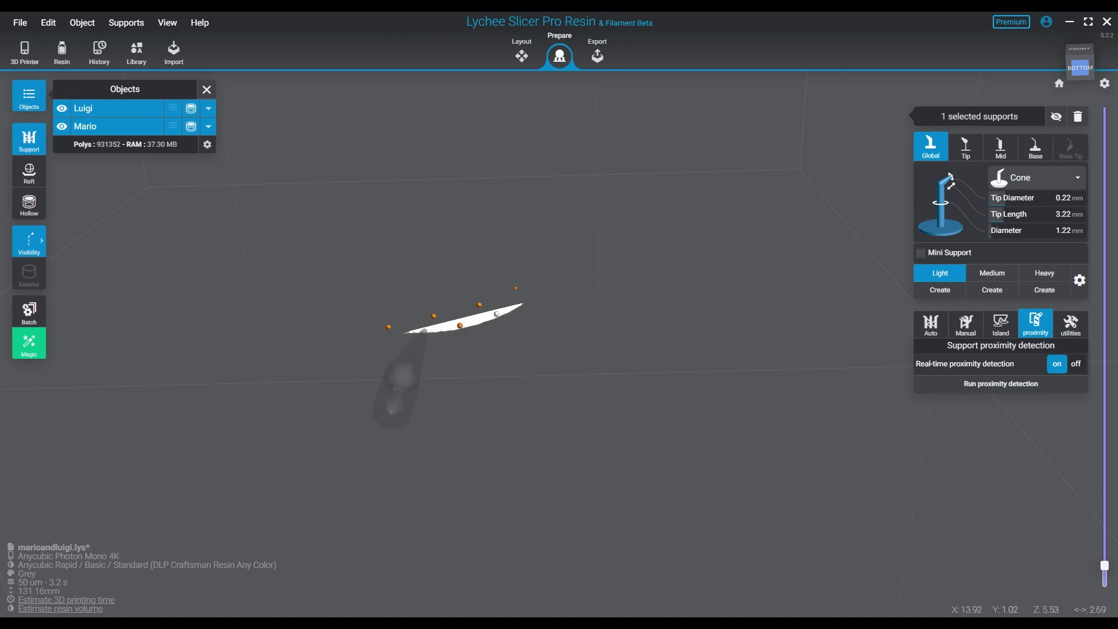
pyautogui.press('Up')
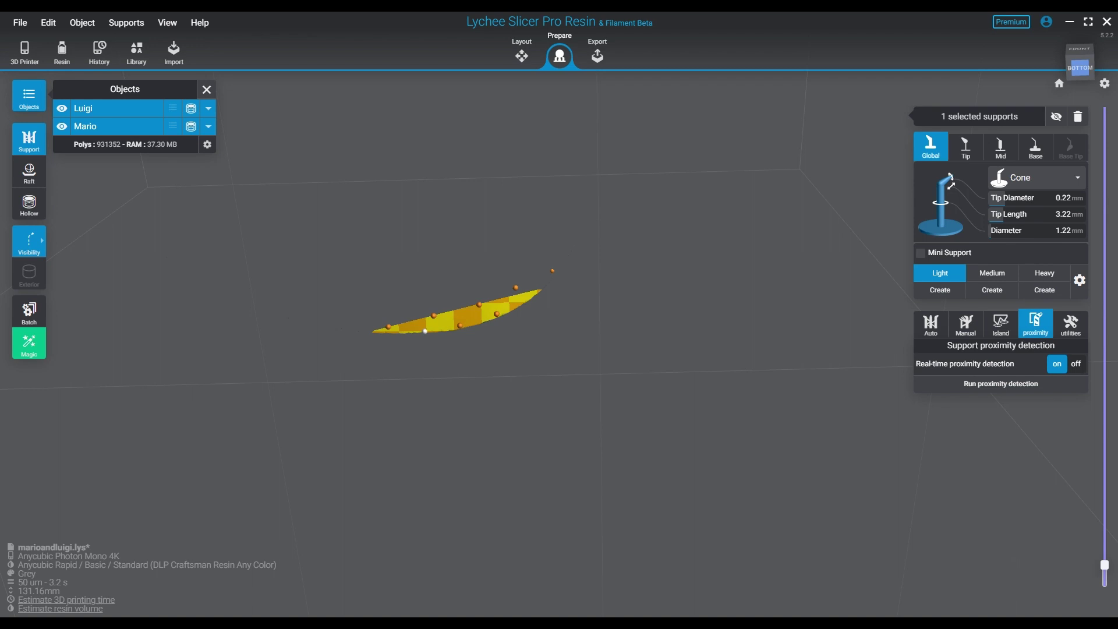
pyautogui.press('Up')
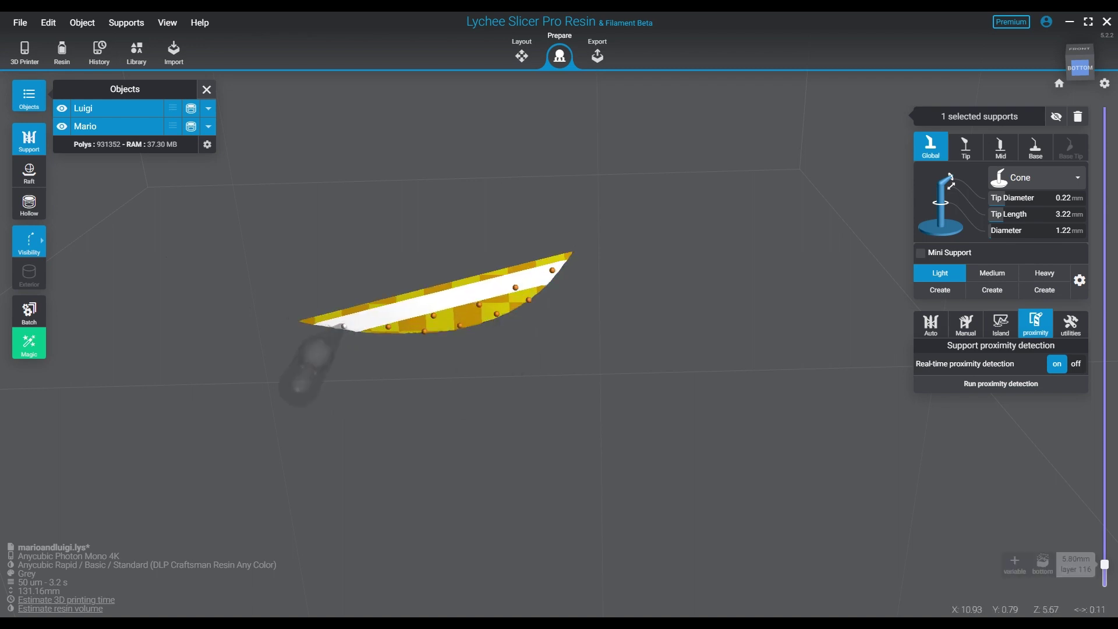
pyautogui.press('Up')
pyautogui.press('Up')
pyautogui.click(279, 314)
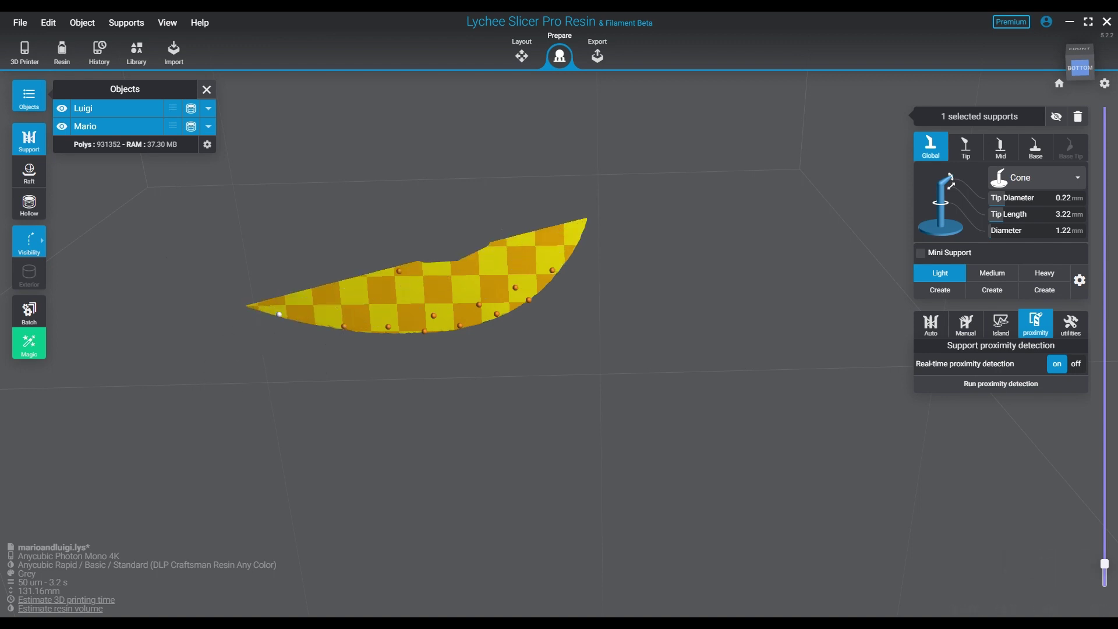
pyautogui.press('Up')
pyautogui.press('Up')
pyautogui.click(240, 301)
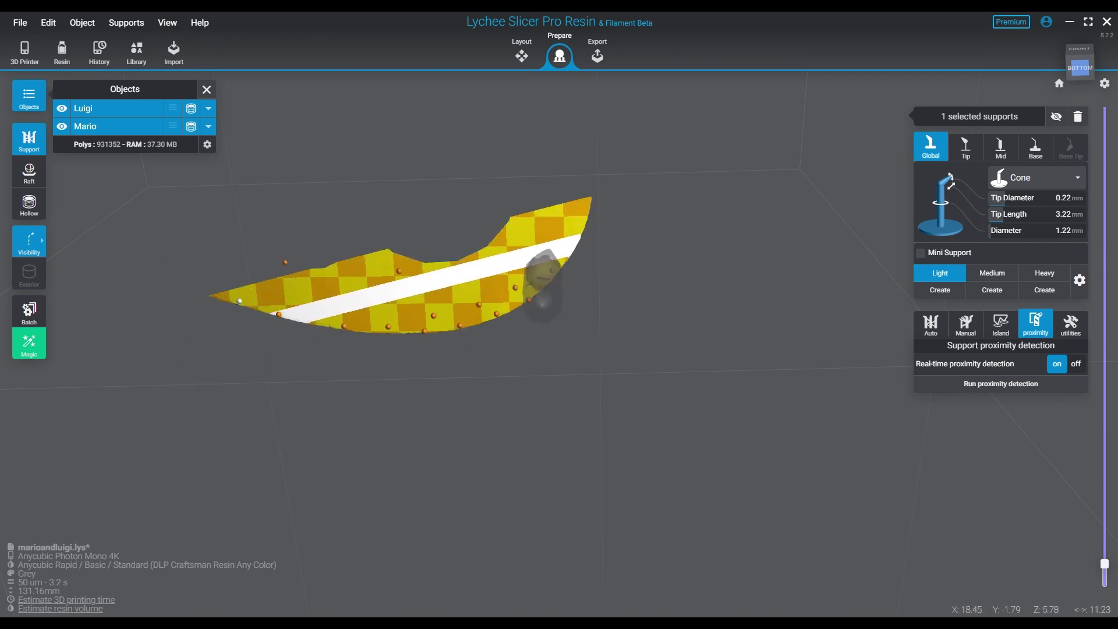
# - Raise the layer preview to 6.25 mm, layer 125, adding light supports near both ends of the sole's outer edge
pyautogui.press('Up')
pyautogui.press('Up')
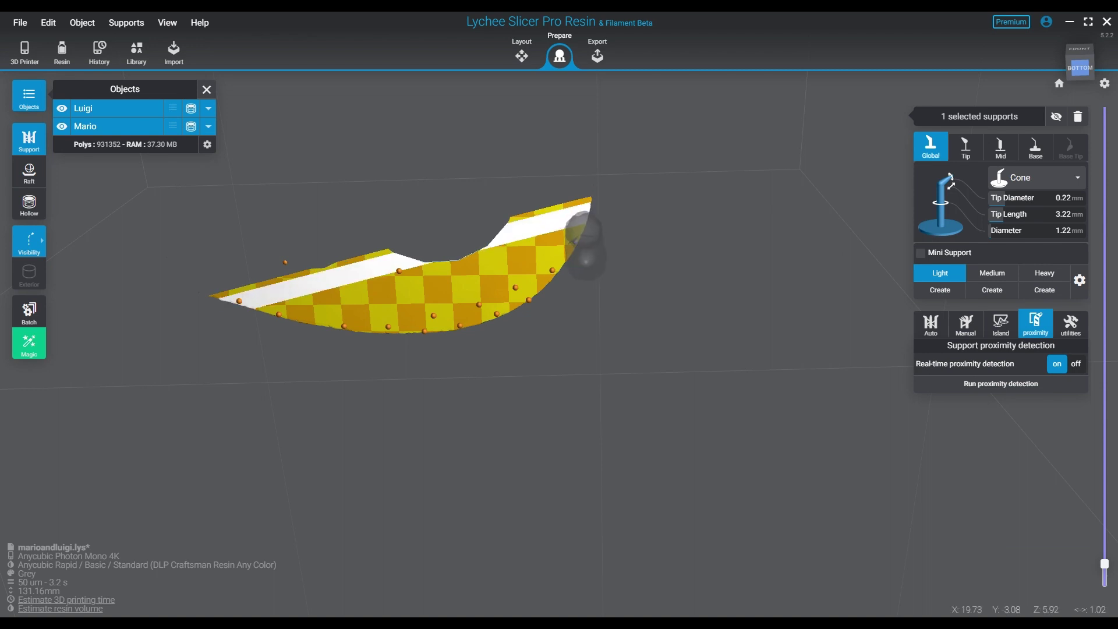
pyautogui.press('Up')
pyautogui.press('Up')
pyautogui.press('Up')
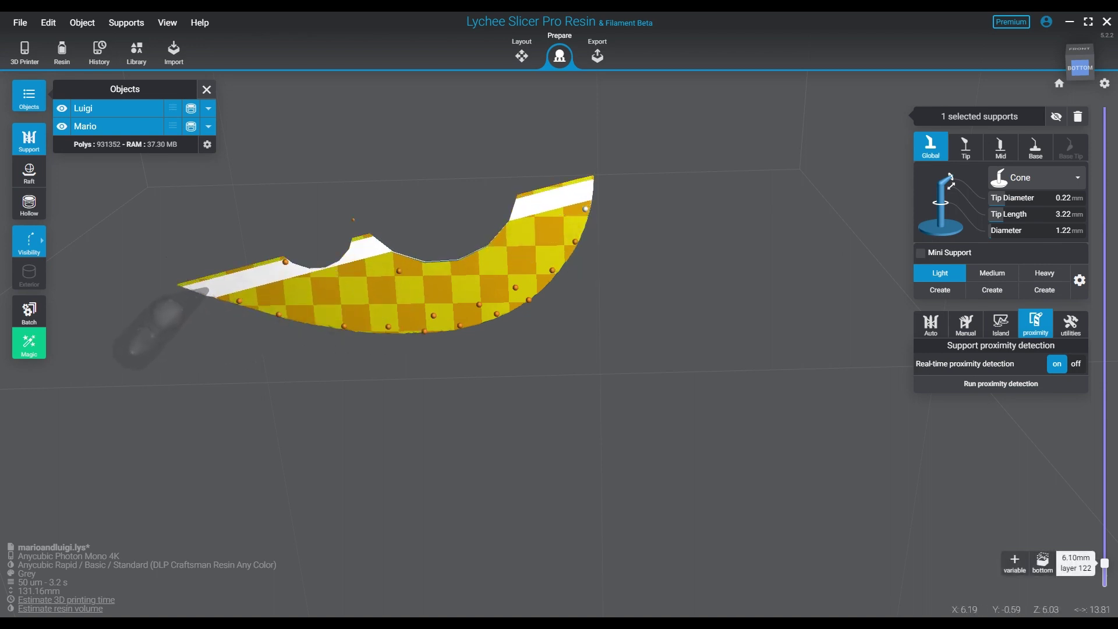
pyautogui.press('Up')
pyautogui.press('Up')
pyautogui.press('Up')
pyautogui.press('Up')
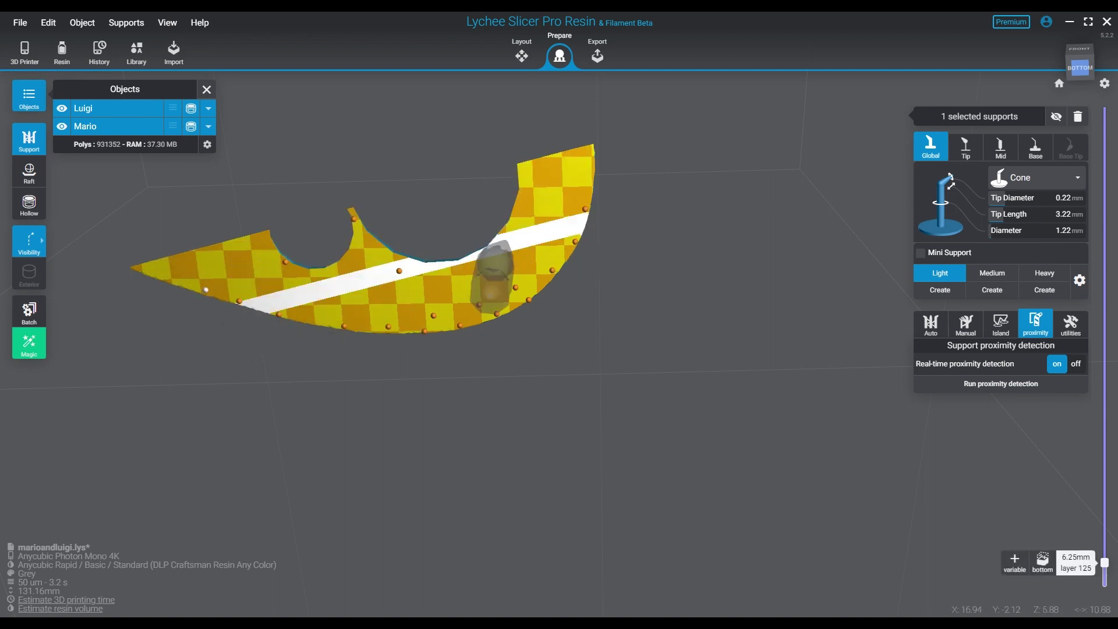
# - Raise the layer preview to 6.60 mm, layer 132, continuing the light supports along the newly exposed outer edges of the sole
pyautogui.press('Up')
pyautogui.press('Up')
pyautogui.press('Up')
pyautogui.press('Up')
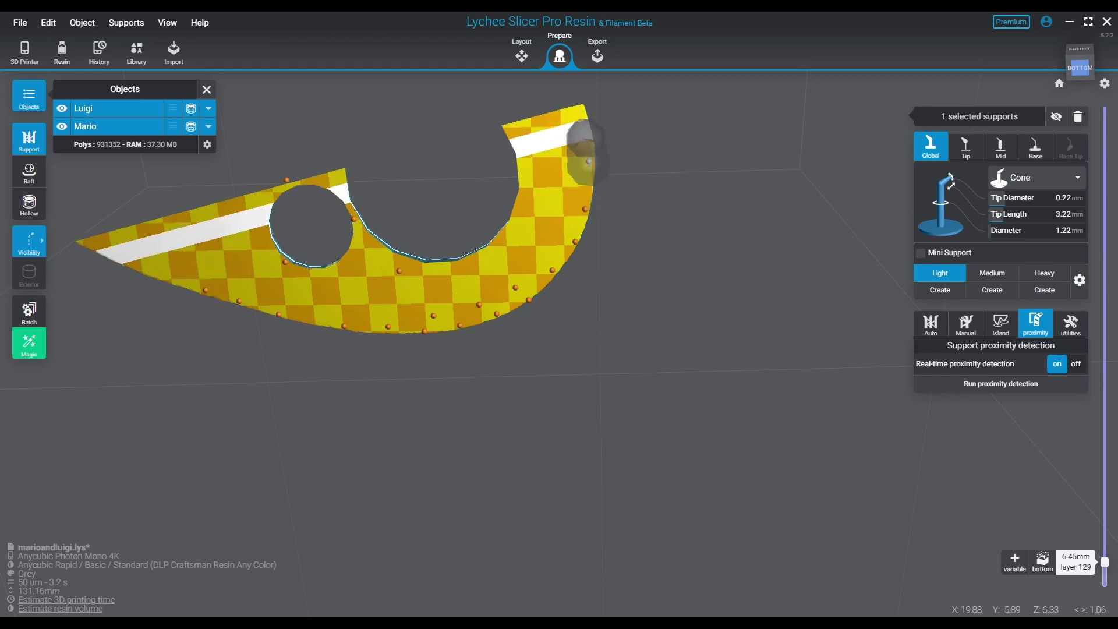
pyautogui.press('Up')
pyautogui.press('Up')
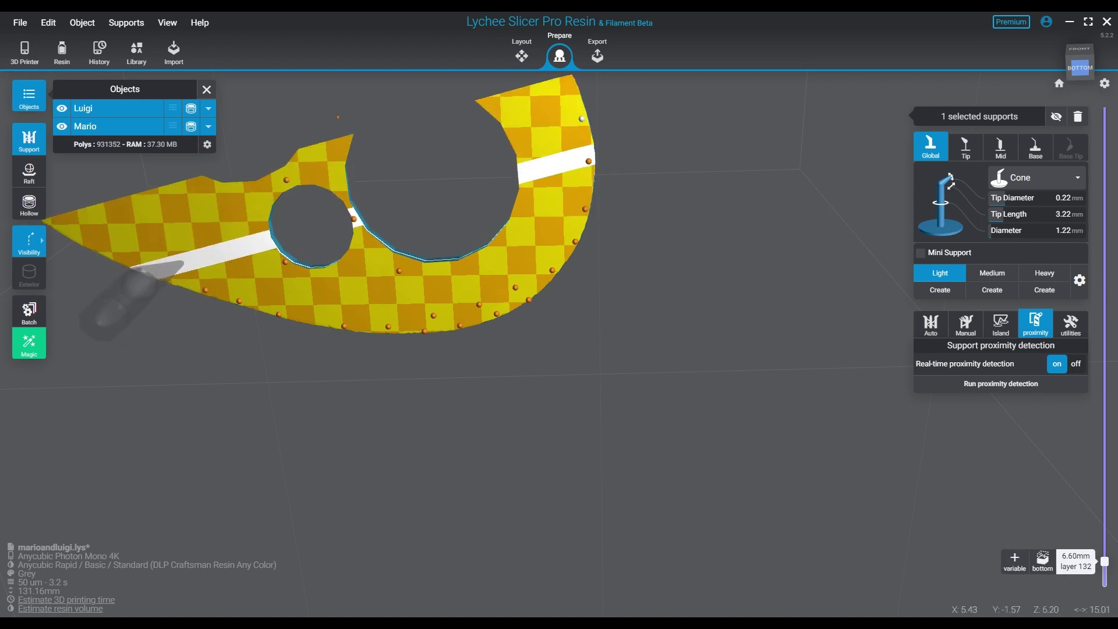
# - Line both edges of the sole's pointed end with evenly spaced light supports, working toward the small round hole
pyautogui.press('Up')
pyautogui.press('Up')
pyautogui.press('Up')
pyautogui.press('Up')
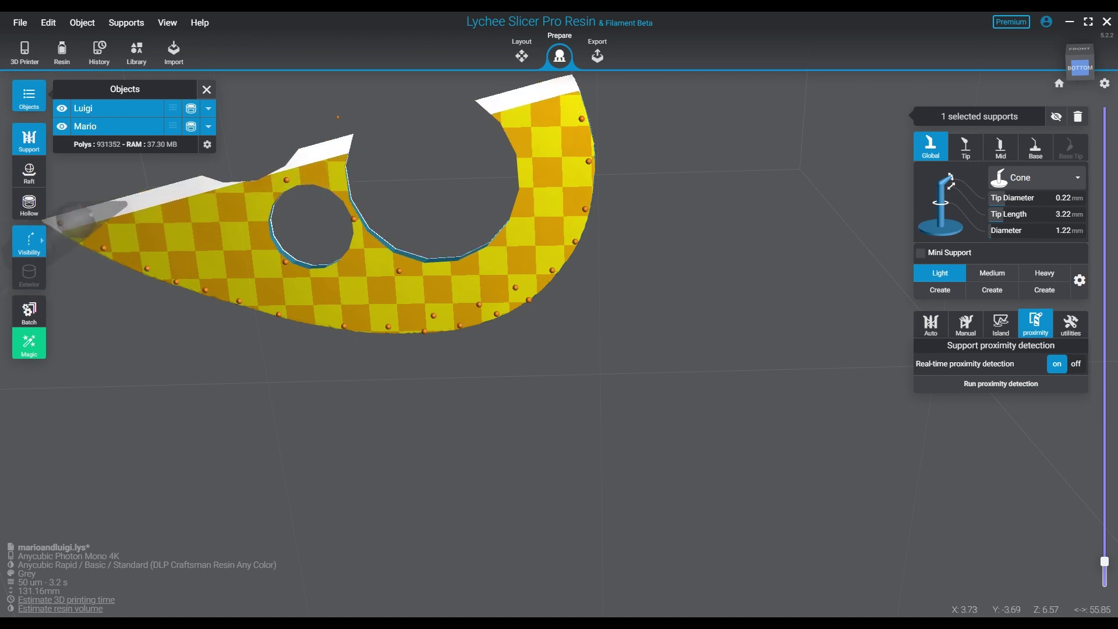
pyautogui.press('Up')
pyautogui.press('Up')
pyautogui.press('Up')
pyautogui.press('Up')
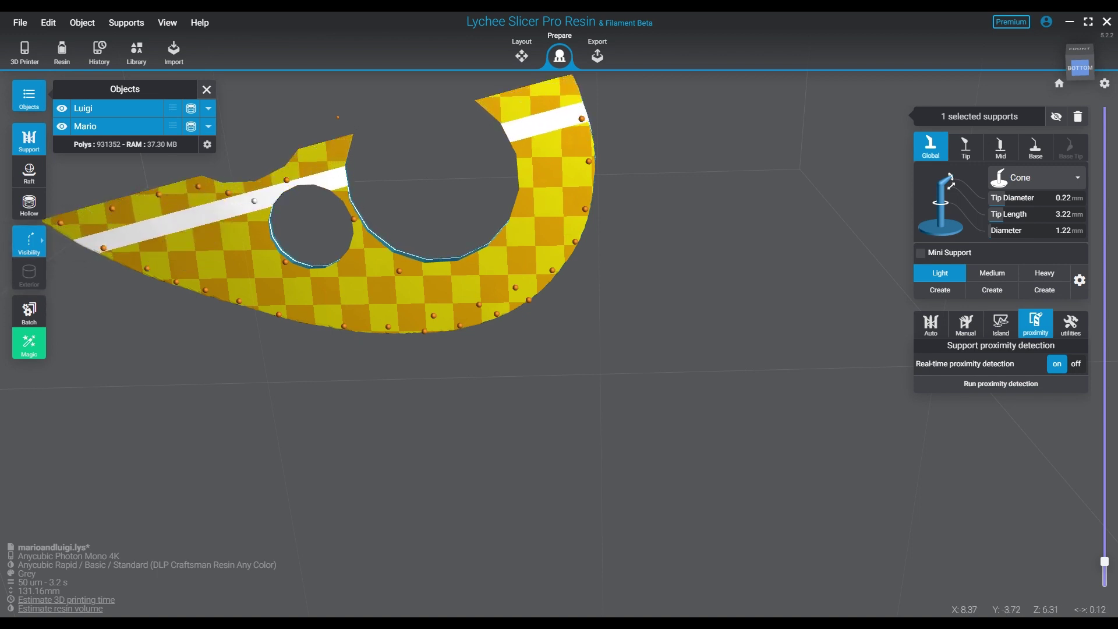
# - Add light supports around the small round hole and across the narrow tip between it and the large opening
pyautogui.press('Up')
pyautogui.press('Up')
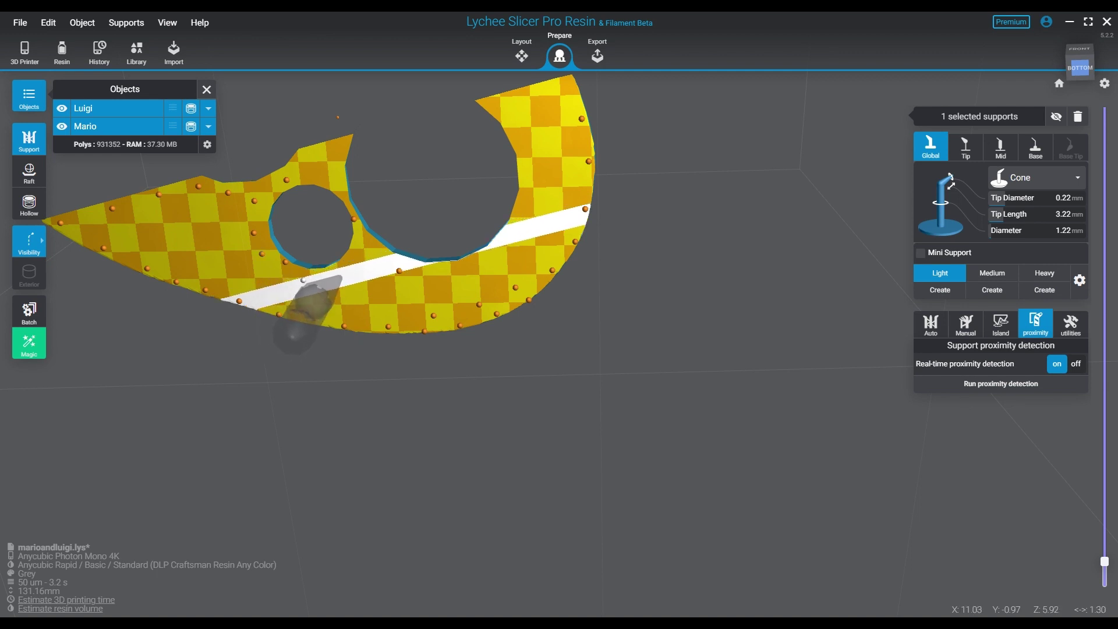
pyautogui.press('Up')
pyautogui.press('Up')
pyautogui.press('Up')
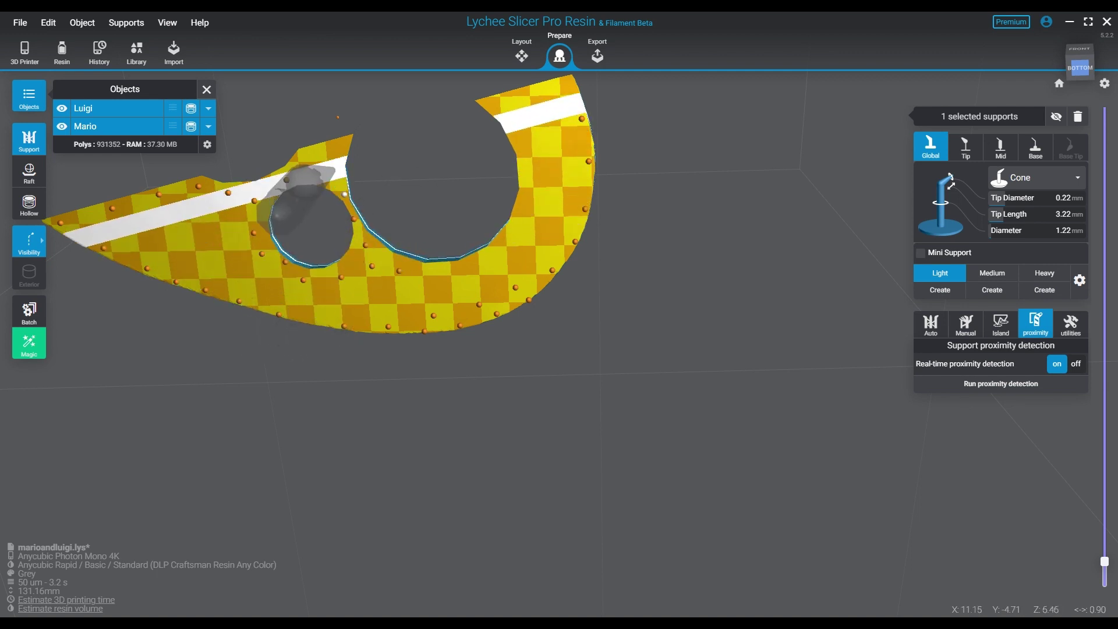
pyautogui.press('Up')
pyautogui.click(314, 154)
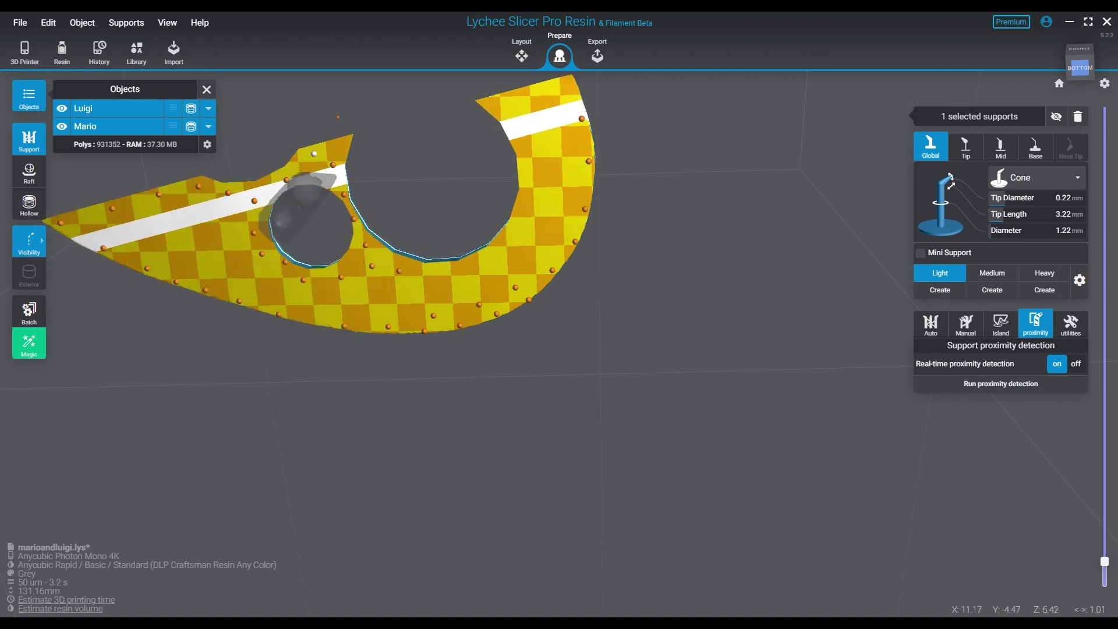
pyautogui.click(310, 172)
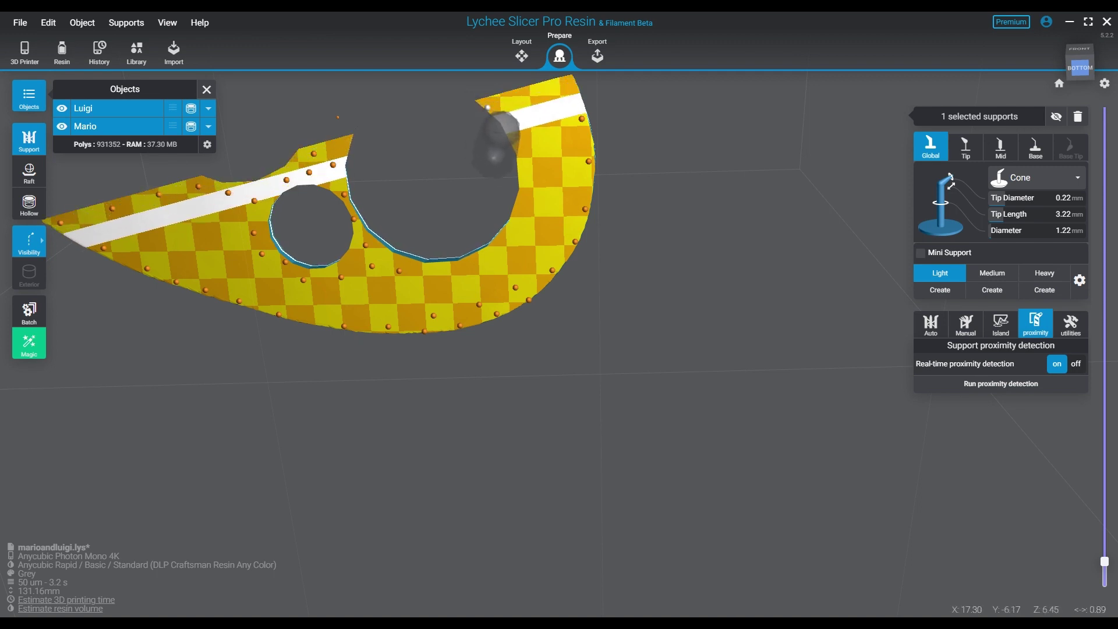
# - Place light supports along the rim of the large opening in Mario's sole
pyautogui.click(522, 215)
pyautogui.click(507, 239)
pyautogui.click(483, 263)
pyautogui.click(450, 270)
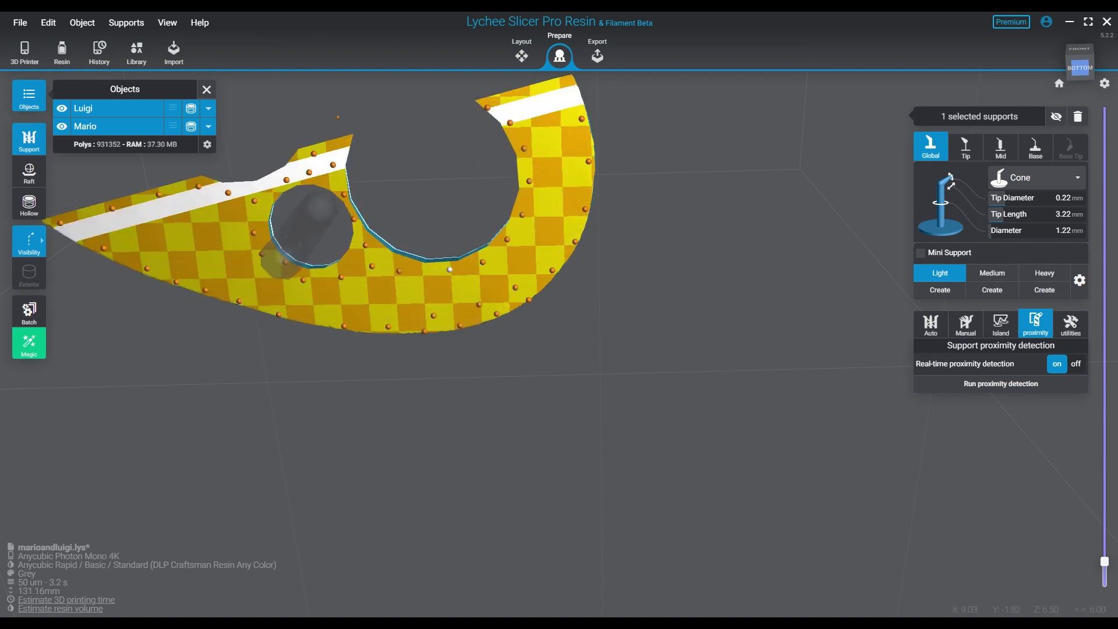
# - Fill the unsupported interior gaps of the sole with light supports, from the pointed end around to the far curved tip
pyautogui.click(149, 228)
pyautogui.click(202, 211)
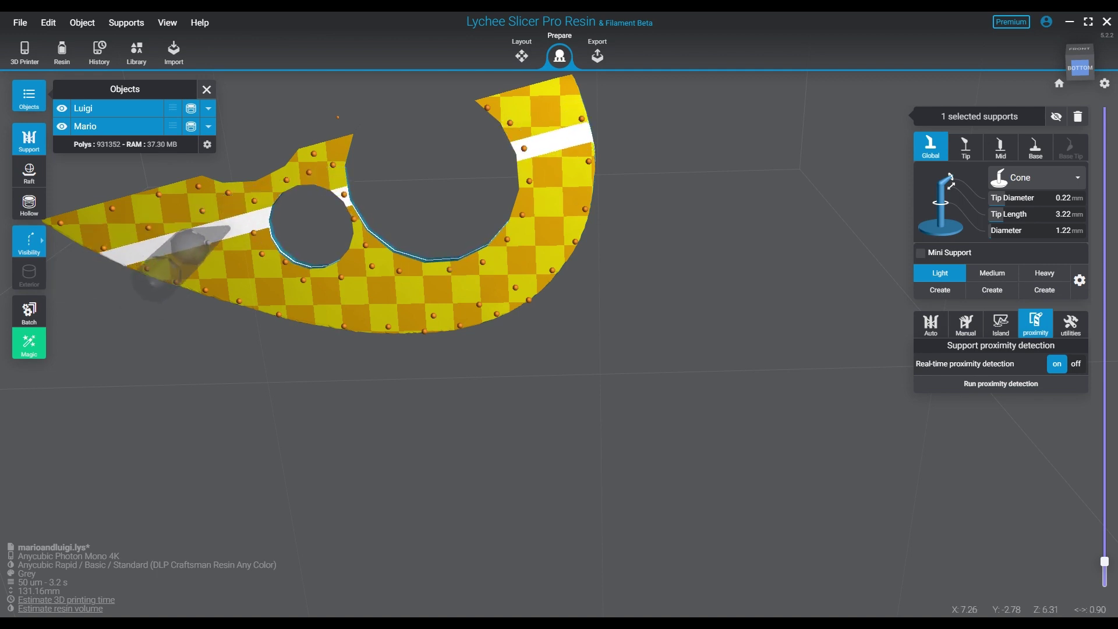
pyautogui.click(278, 286)
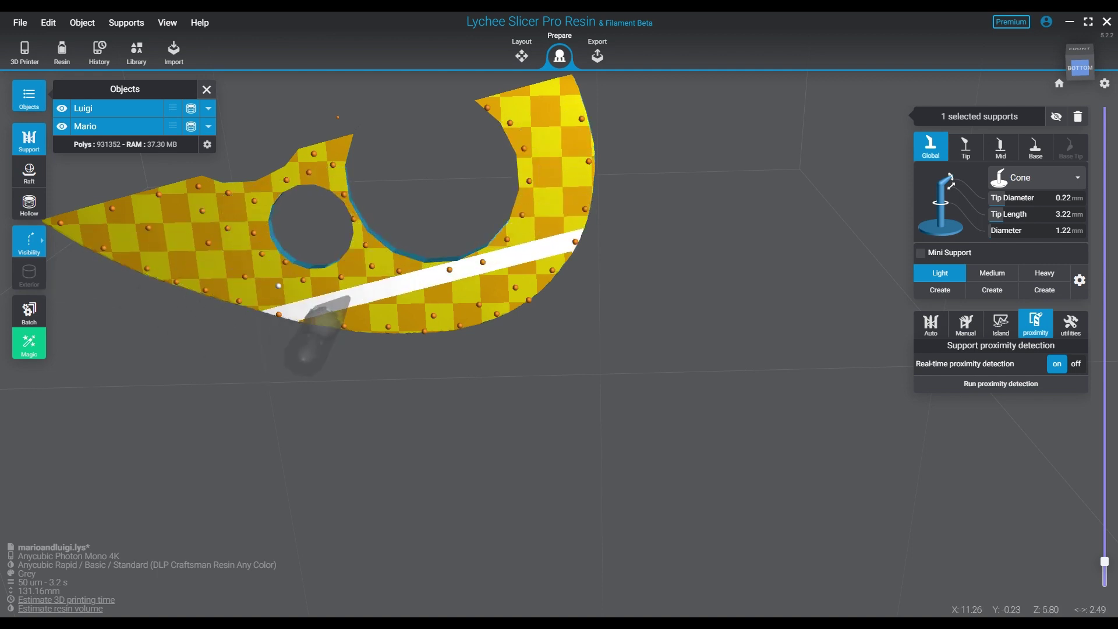
pyautogui.click(348, 298)
pyautogui.click(380, 289)
pyautogui.click(413, 311)
pyautogui.click(462, 293)
pyautogui.click(520, 250)
pyautogui.click(550, 206)
pyautogui.click(576, 91)
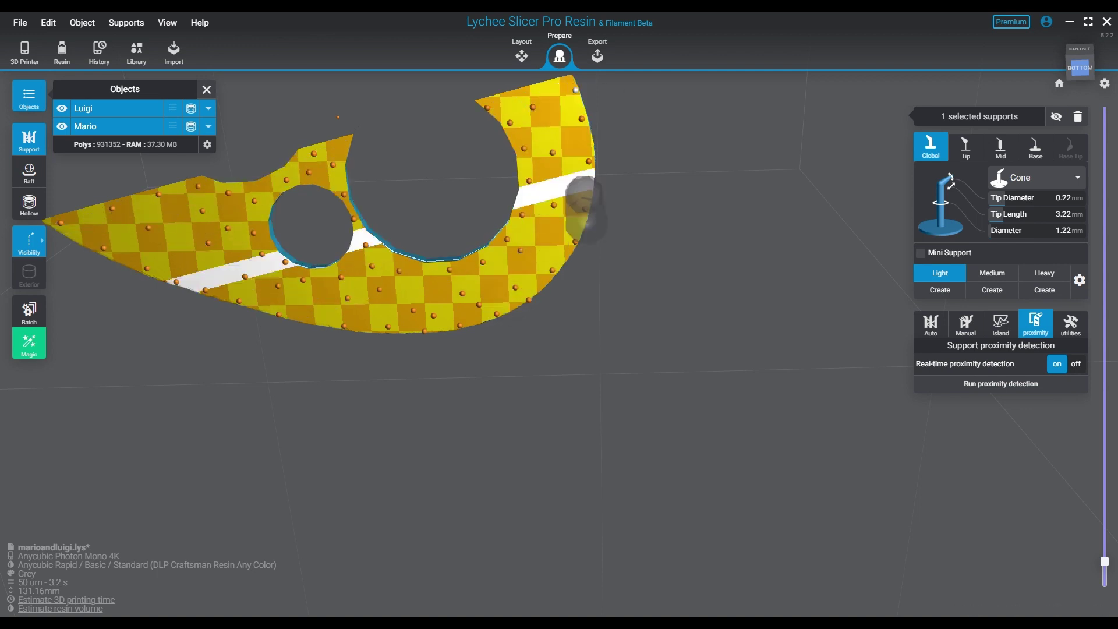
# - Add a row of light supports along the curved outer edge of Mario's other sole, up to its narrow tip
pyautogui.scroll(-8, 552, 412)
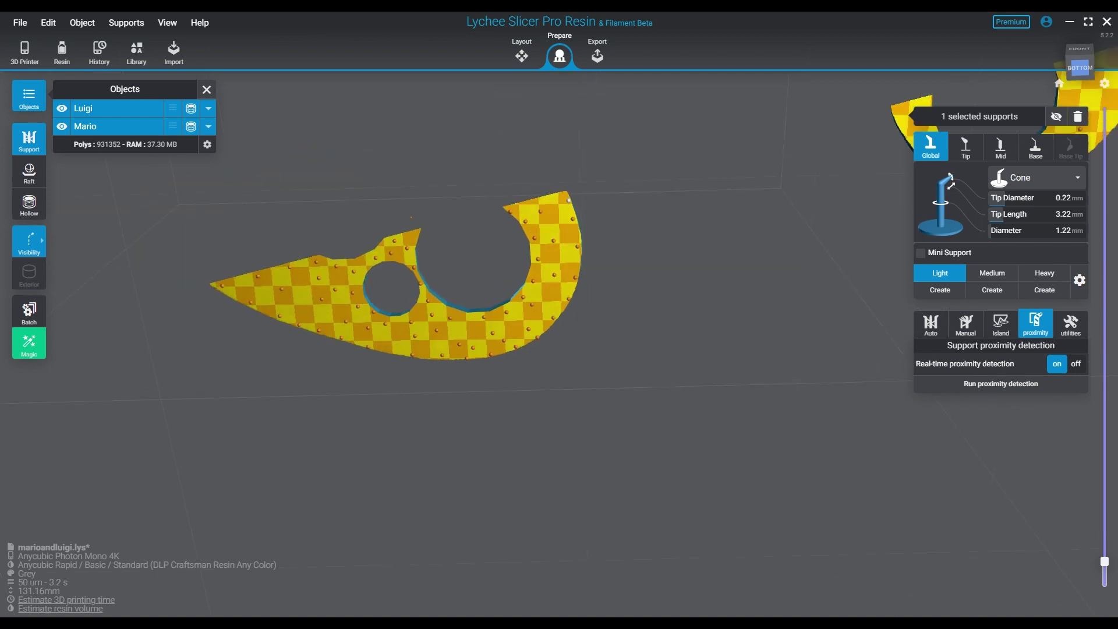
pyautogui.scroll(4, 552, 412)
pyautogui.moveTo(552, 413); pyautogui.dragTo(175, 409, button='middle')
pyautogui.scroll(4, 559, 343)
pyautogui.moveTo(373, 233); pyautogui.dragTo(722, 524, button='middle')
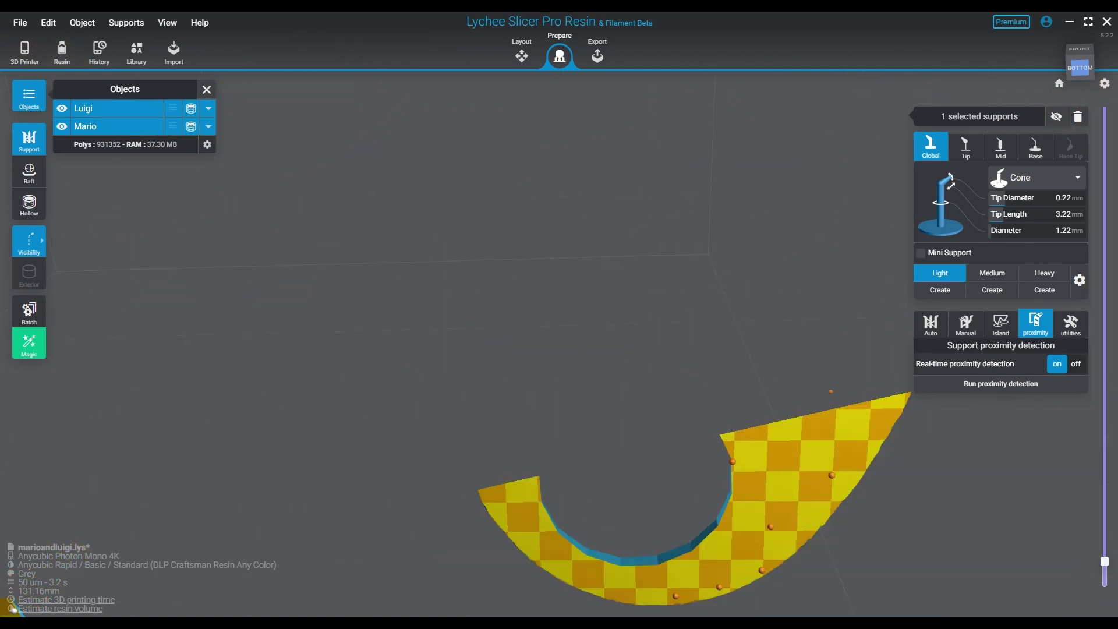
pyautogui.moveTo(764, 605); pyautogui.dragTo(664, 468, button='middle')
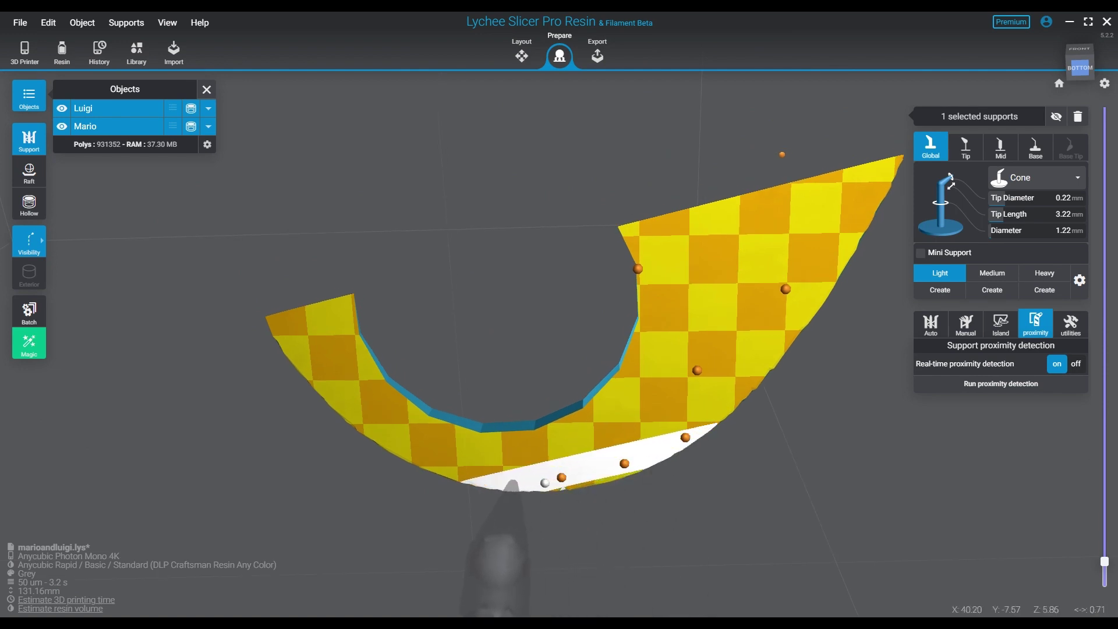
pyautogui.click(512, 484)
pyautogui.click(489, 479)
pyautogui.click(459, 472)
pyautogui.moveTo(460, 472); pyautogui.dragTo(281, 322)
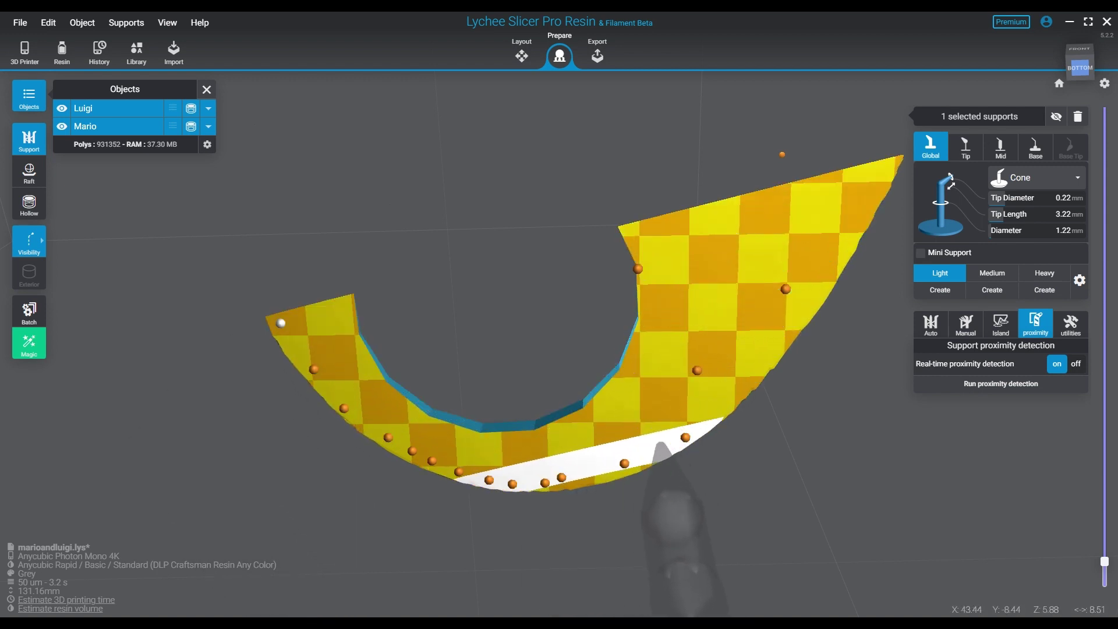
# - Add light supports along the outer curve of Mario's other sole up to its sharp tip, and back along the straight cut edge
pyautogui.click(654, 451)
pyautogui.moveTo(654, 450); pyautogui.dragTo(888, 176)
pyautogui.click(846, 179)
pyautogui.click(789, 190)
pyautogui.click(736, 205)
pyautogui.click(643, 226)
pyautogui.click(684, 217)
# - Fill the interior gaps in the wide end of that sole with light supports
pyautogui.click(768, 234)
pyautogui.click(700, 252)
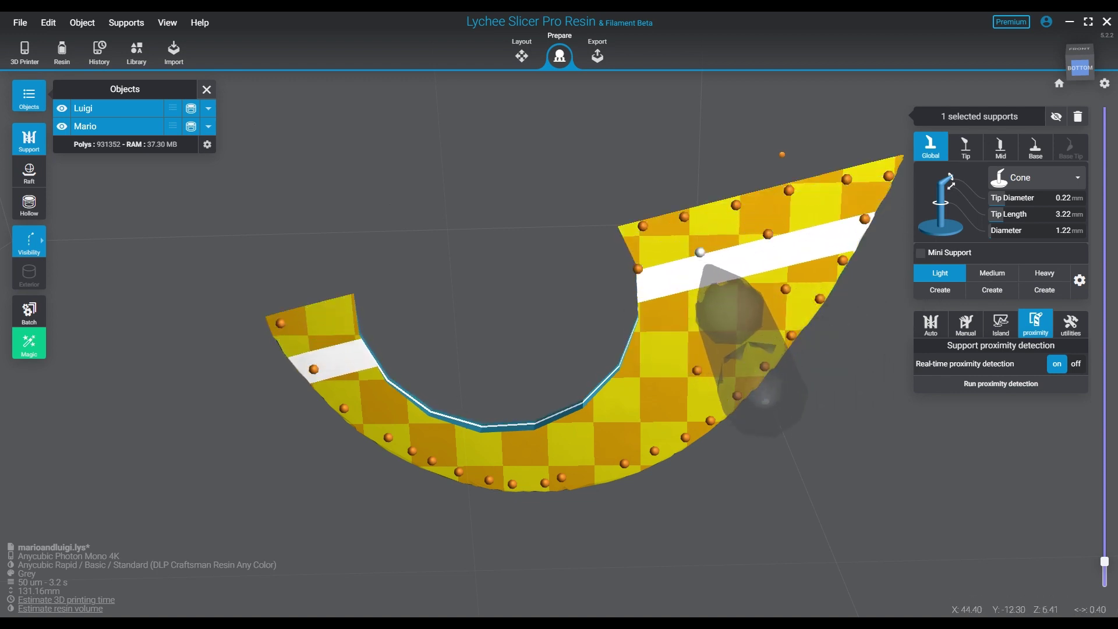
pyautogui.click(716, 295)
pyautogui.click(680, 325)
pyautogui.moveTo(664, 259); pyautogui.dragTo(802, 233)
pyautogui.click(831, 210)
# - Lower the layer view to 5.55 mm at Luigi's first sole and place light supports along the curved edge of its sliver
pyautogui.scroll(-6, 652, 374)
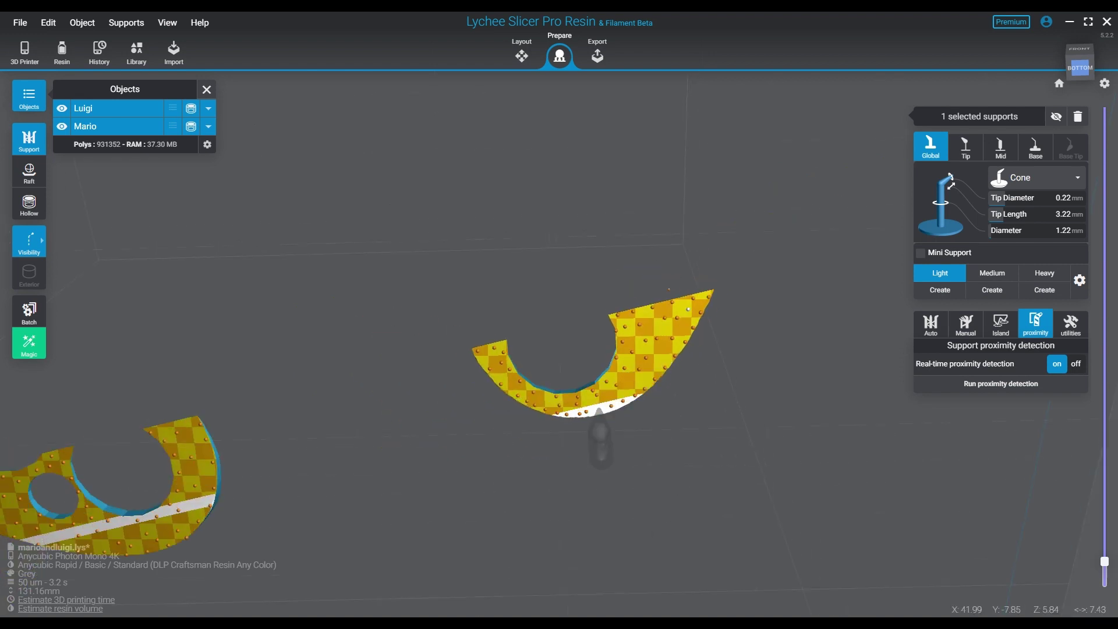
pyautogui.moveTo(326, 565); pyautogui.dragTo(649, 354, button='middle')
pyautogui.scroll(-5, 650, 354)
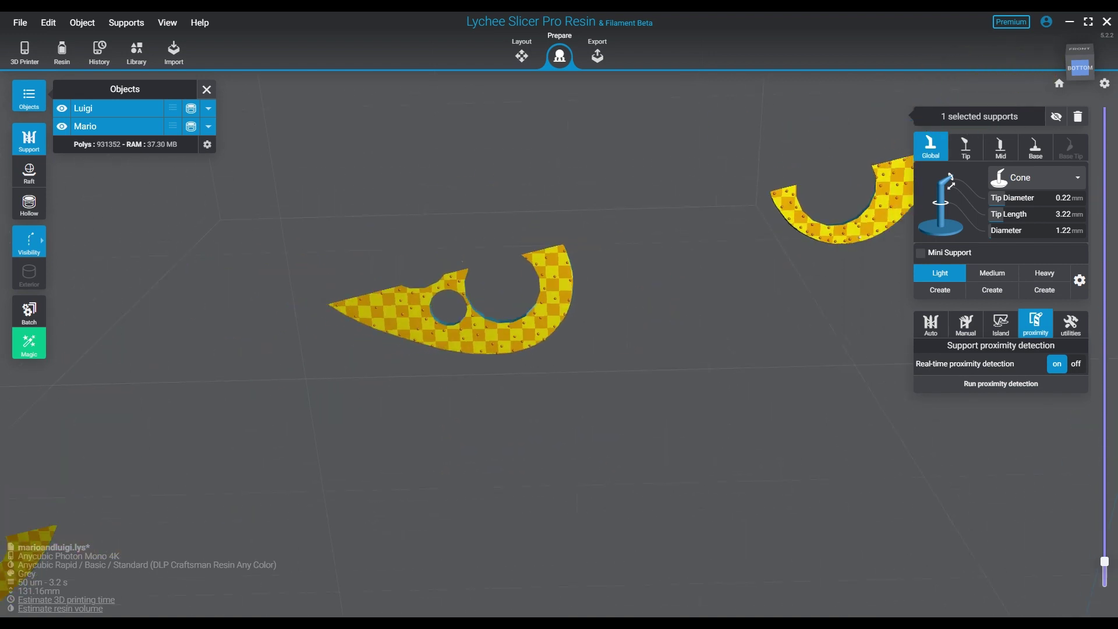
pyautogui.moveTo(649, 354); pyautogui.dragTo(481, 372, button='right')
pyautogui.moveTo(481, 407); pyautogui.dragTo(539, 186, button='middle')
pyautogui.moveTo(538, 233); pyautogui.dragTo(466, 244, button='right')
pyautogui.moveTo(465, 291); pyautogui.dragTo(252, 174, button='middle')
pyautogui.moveTo(252, 174); pyautogui.dragTo(224, 175, button='right')
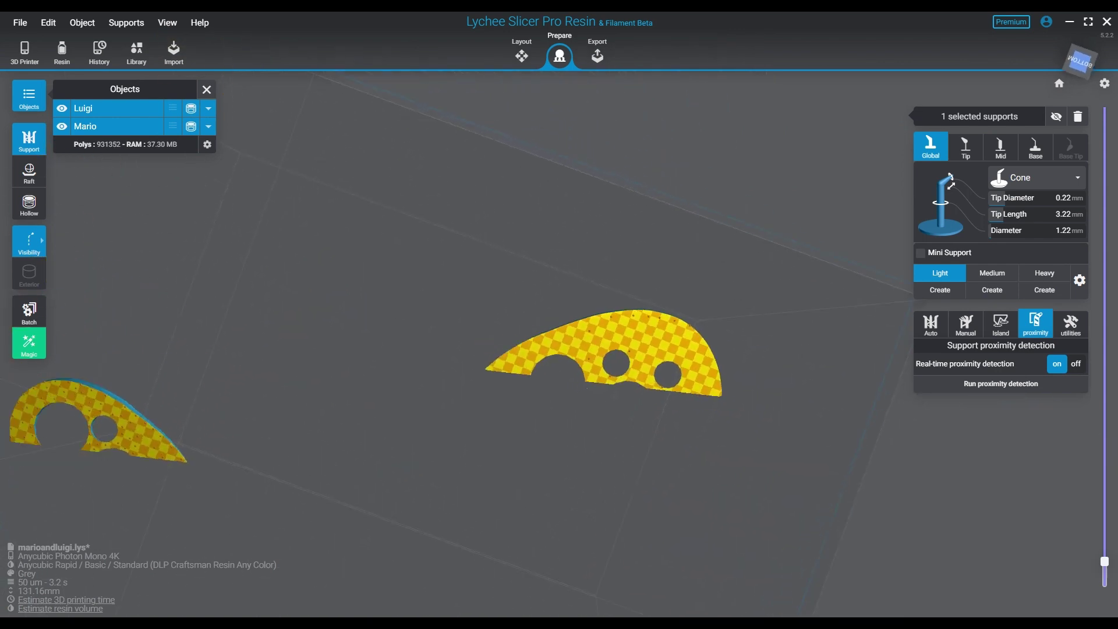
pyautogui.moveTo(1105, 561); pyautogui.dragTo(1104, 565)
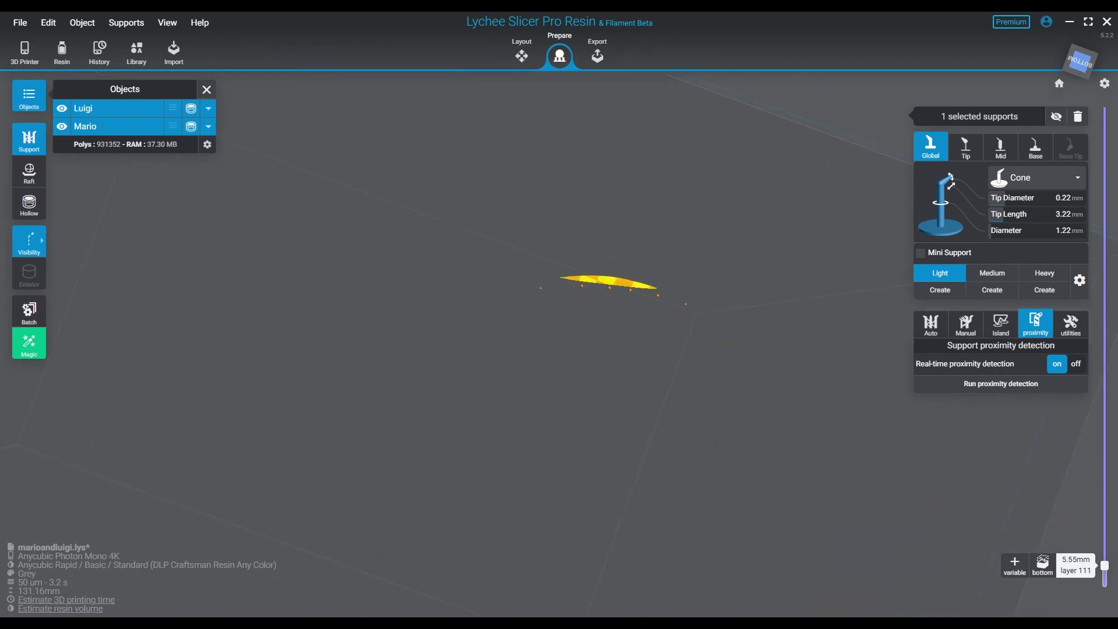
pyautogui.moveTo(590, 301); pyautogui.dragTo(537, 396, button='middle')
pyautogui.scroll(3, 537, 396)
pyautogui.scroll(1, 537, 421)
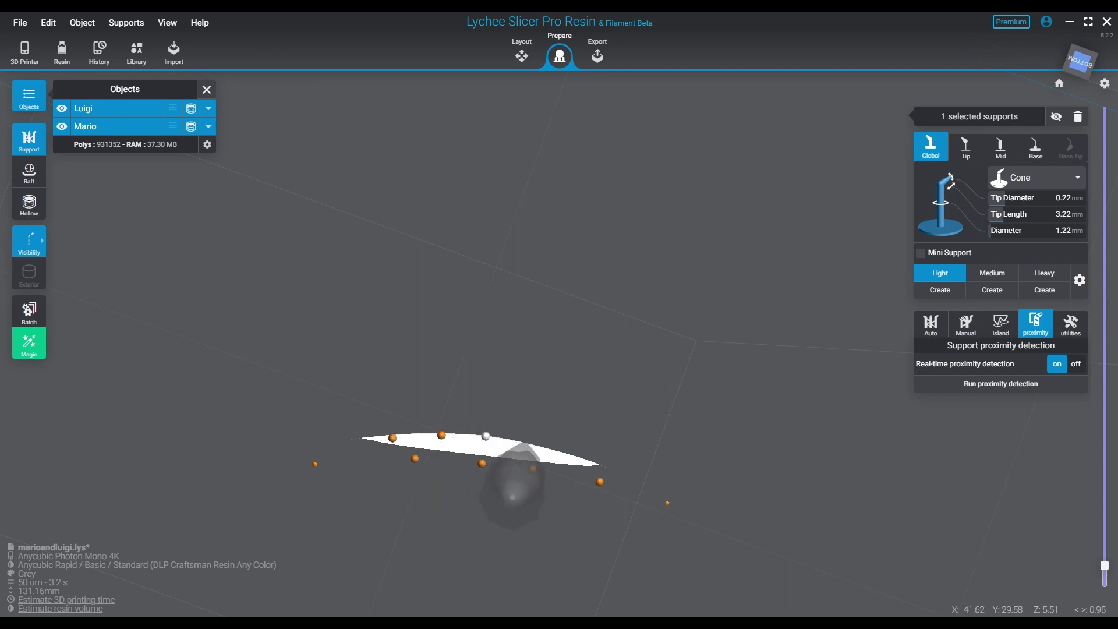
pyautogui.click(568, 458)
# - Raise the layer view to 5.90 mm and extend the light supports along the sole's curved edge towards both tips
pyautogui.press('Up')
pyautogui.press('Up')
pyautogui.press('Up')
pyautogui.press('Up')
pyautogui.press('Up')
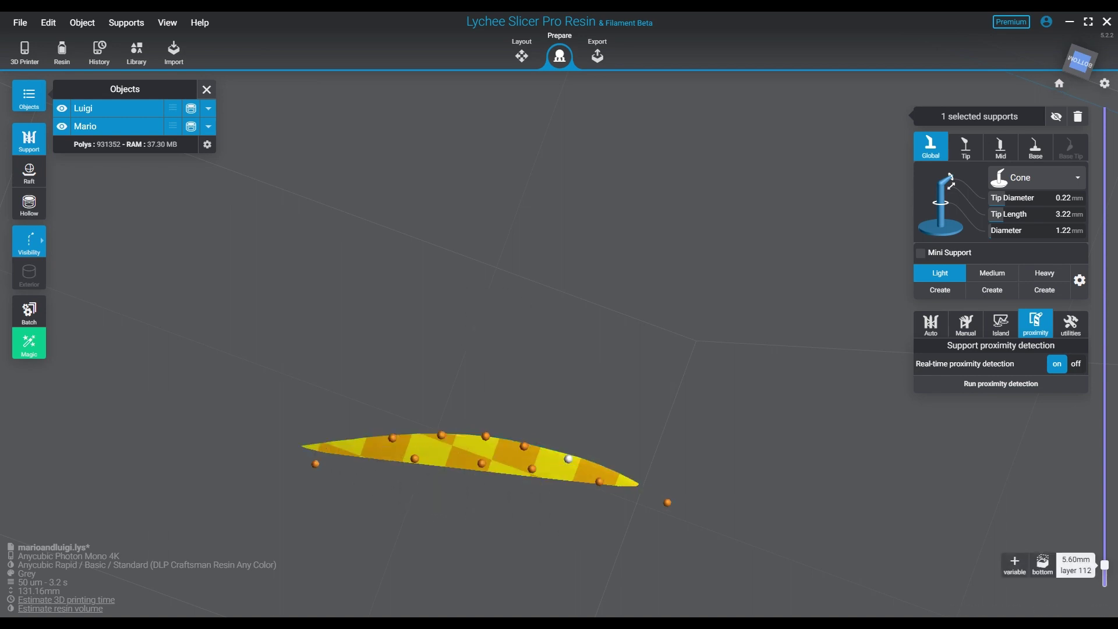
pyautogui.click(646, 500)
pyautogui.click(701, 541)
pyautogui.press('Up')
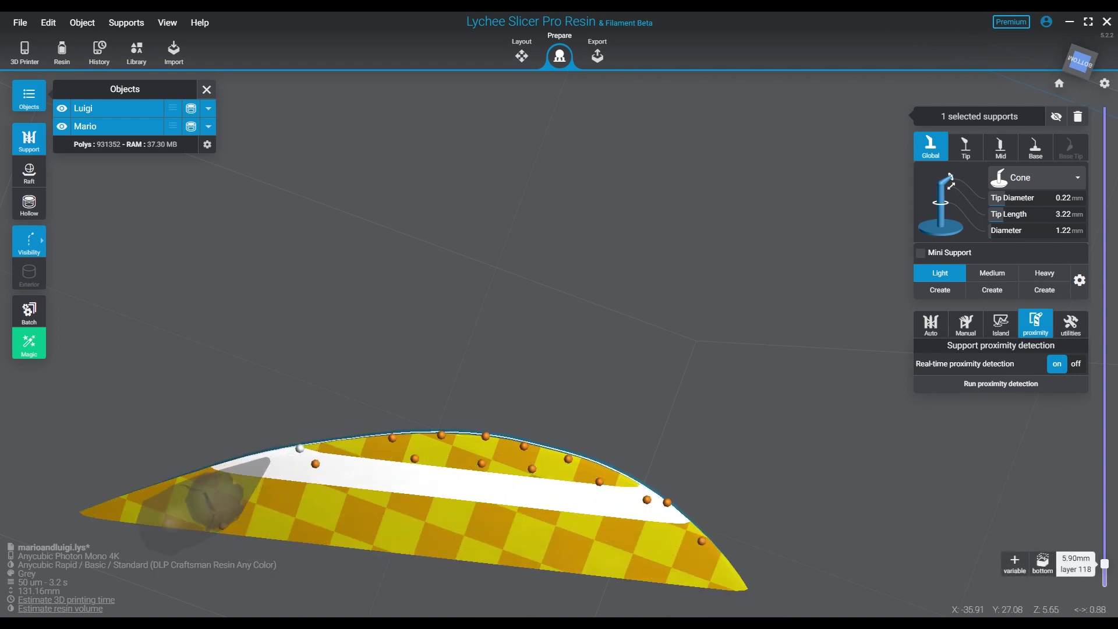
pyautogui.moveTo(177, 480); pyautogui.dragTo(493, 358, button='middle')
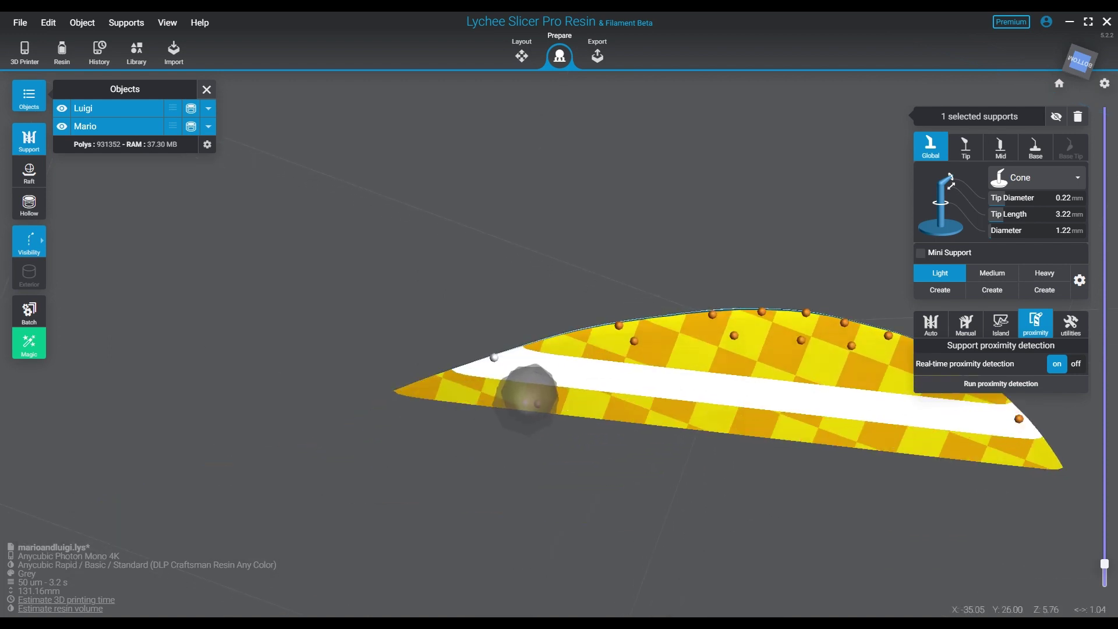
pyautogui.click(562, 341)
pyautogui.click(424, 386)
pyautogui.click(483, 399)
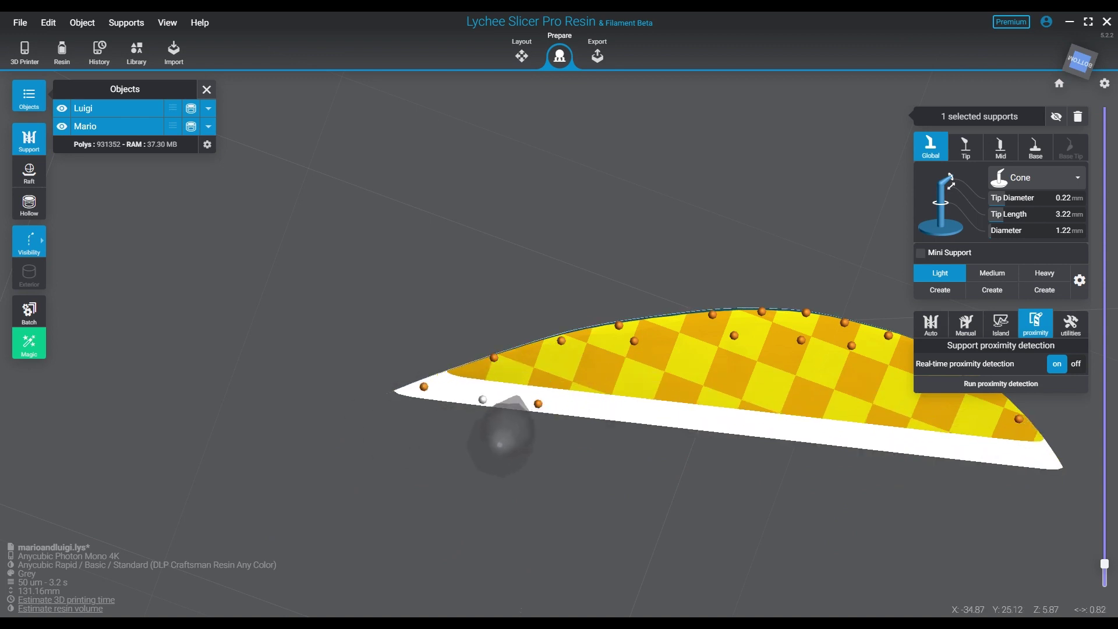
# - Add light supports along the straight cut edge of Luigi's sole section towards its far tip
pyautogui.click(697, 415)
pyautogui.click(806, 423)
pyautogui.click(909, 443)
pyautogui.click(980, 446)
# - Fill the unsupported middle of Luigi's sole section with light supports, working back from the far tip
pyautogui.click(940, 406)
pyautogui.click(875, 376)
pyautogui.click(850, 415)
pyautogui.click(837, 404)
pyautogui.click(781, 377)
pyautogui.click(729, 389)
pyautogui.click(684, 357)
pyautogui.click(614, 375)
pyautogui.click(541, 379)
pyautogui.click(528, 360)
# - Reveal the lowest sliver of Luigi's other sole in the layer view and place light supports along it
pyautogui.moveTo(523, 379); pyautogui.dragTo(237, 223, button='middle')
pyautogui.scroll(-5, 600, 396)
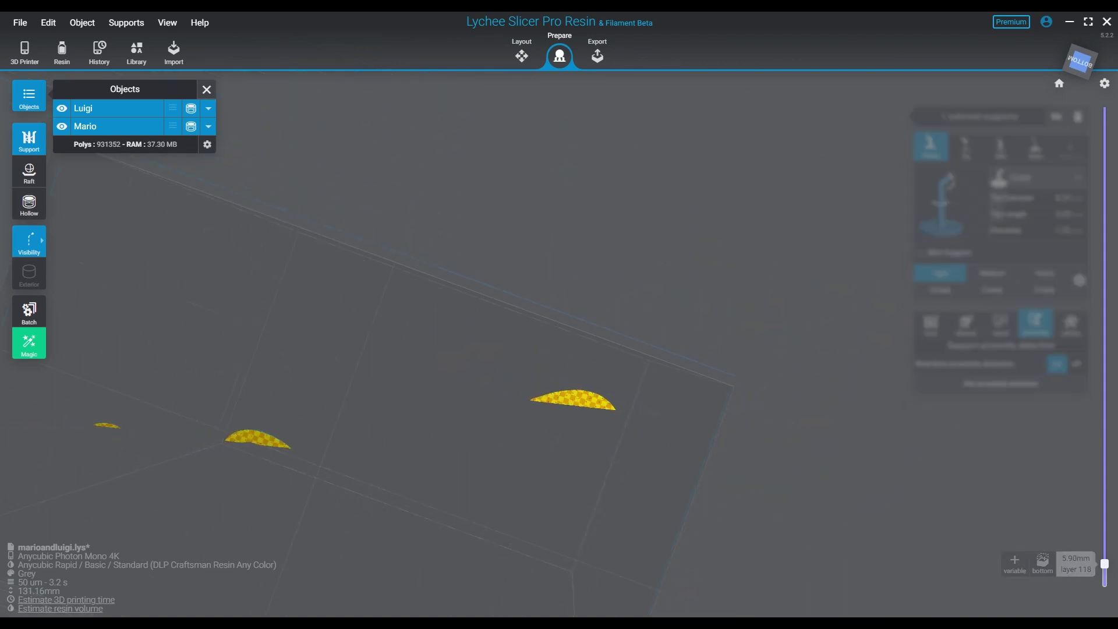
pyautogui.moveTo(1104, 564); pyautogui.dragTo(1105, 560)
pyautogui.scroll(2, 1104, 559)
pyautogui.scroll(1, 1105, 556)
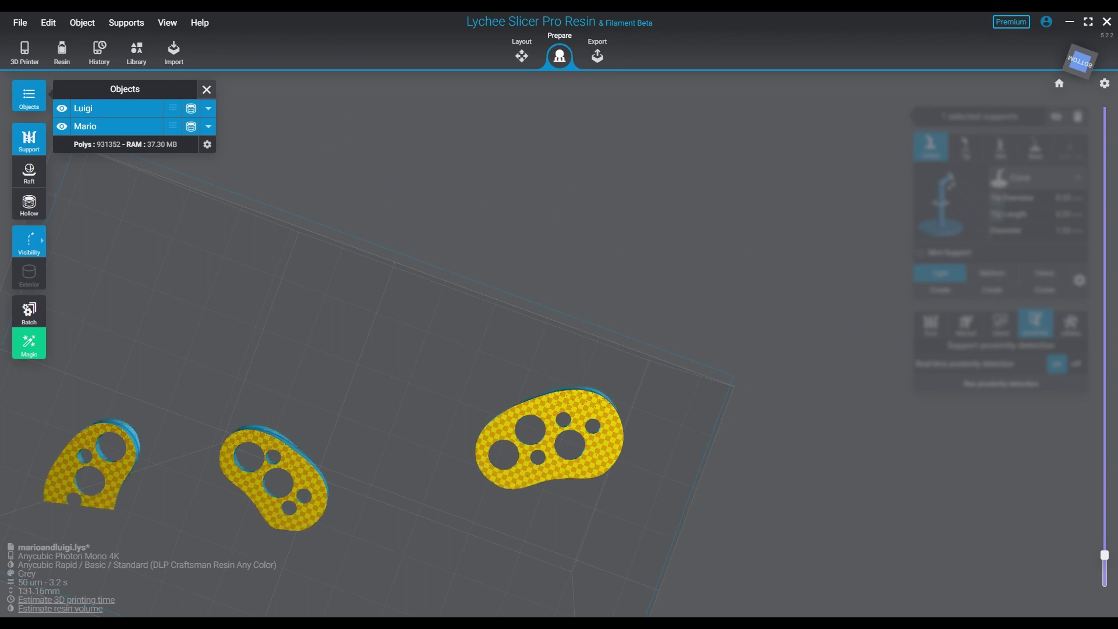
pyautogui.scroll(1, 1105, 555)
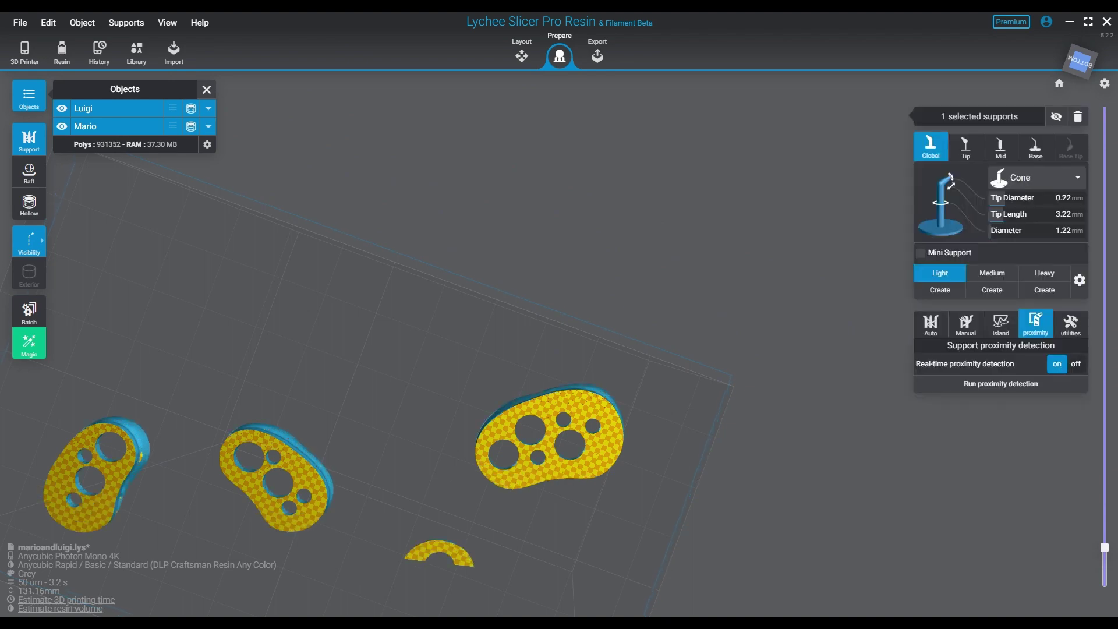
pyautogui.scroll(6, 413, 553)
pyautogui.moveTo(521, 554); pyautogui.dragTo(577, 370, button='middle')
pyautogui.scroll(6, 580, 369)
pyautogui.scroll(-6, 1104, 548)
pyautogui.press('Down')
pyautogui.press('Down')
pyautogui.press('Down')
pyautogui.press('Down')
pyautogui.press('Down')
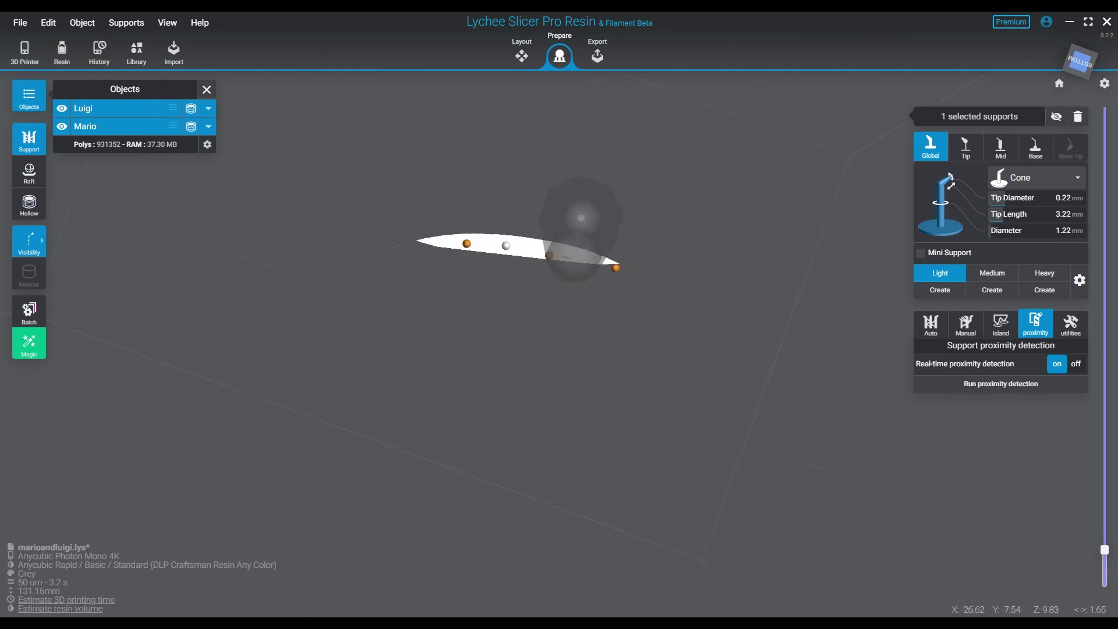
pyautogui.click(506, 245)
pyautogui.click(588, 257)
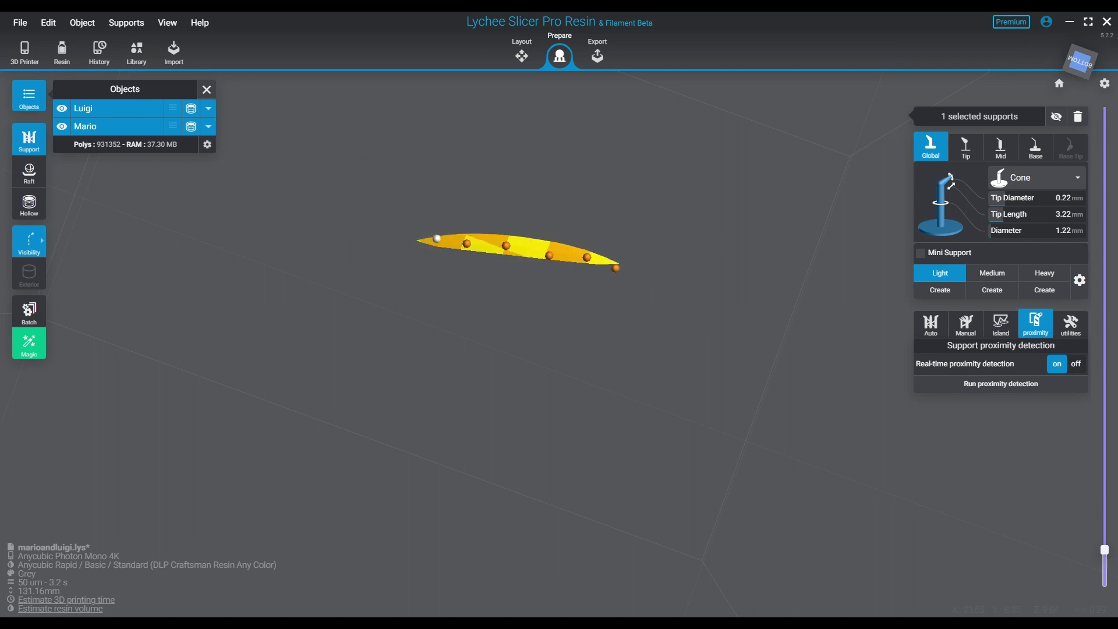
# - Raise the layer view gradually and add light supports down one side of the sole's curved outer edge as it grows
pyautogui.scroll(3, 1105, 549)
pyautogui.press('Up')
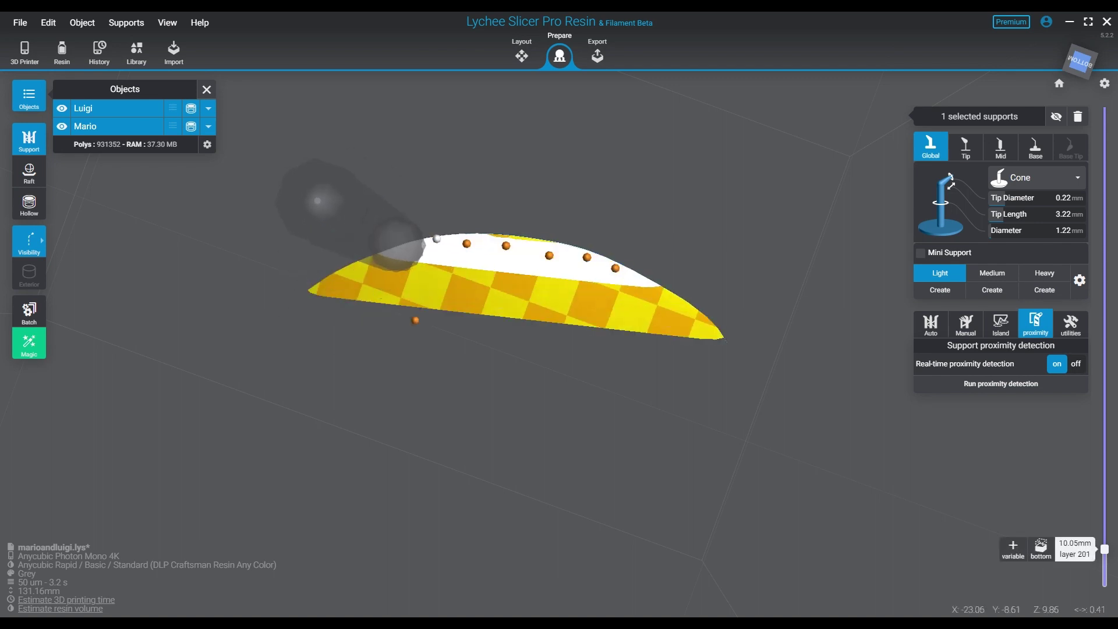
pyautogui.click(421, 244)
pyautogui.press('Up')
pyautogui.click(387, 258)
pyautogui.press('Up')
pyautogui.click(348, 274)
pyautogui.press('Up')
pyautogui.click(318, 295)
pyautogui.press('Up')
pyautogui.click(276, 327)
pyautogui.press('Up')
pyautogui.press('Up')
pyautogui.press('Up')
pyautogui.click(246, 367)
pyautogui.press('Up')
pyautogui.press('Up')
pyautogui.click(225, 411)
# - Add light supports around the large round hole in Luigi's other sole while raising the layer view
pyautogui.press('Up')
pyautogui.click(299, 425)
pyautogui.press('Up')
pyautogui.click(356, 440)
pyautogui.press('Up')
pyautogui.click(389, 383)
pyautogui.press('Up')
pyautogui.click(444, 319)
pyautogui.press('Up')
pyautogui.click(496, 301)
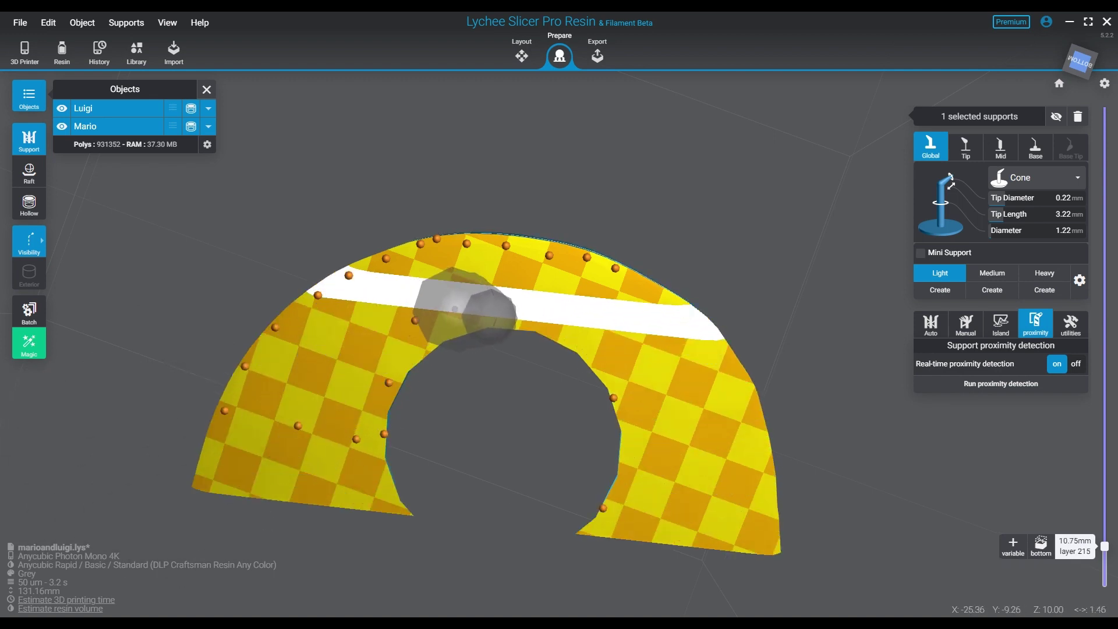
pyautogui.press('Up')
pyautogui.press('Up')
pyautogui.click(570, 310)
pyautogui.click(603, 332)
pyautogui.click(643, 399)
pyautogui.press('Up')
pyautogui.press('Up')
pyautogui.click(636, 459)
pyautogui.click(582, 547)
pyautogui.scroll(-5, 374, 536)
pyautogui.click(372, 452)
# - Continue the outer-edge light supports down the same side of the sole to near the cut edge, raising the layer view
pyautogui.click(216, 440)
pyautogui.press('Up')
pyautogui.press('Up')
pyautogui.click(204, 491)
pyautogui.press('Up')
pyautogui.press('Up')
pyautogui.click(196, 534)
# - Place light supports along the opposite outer edge of the sole, from the top curve down to its sharp corner
pyautogui.scroll(-7, 686, 387)
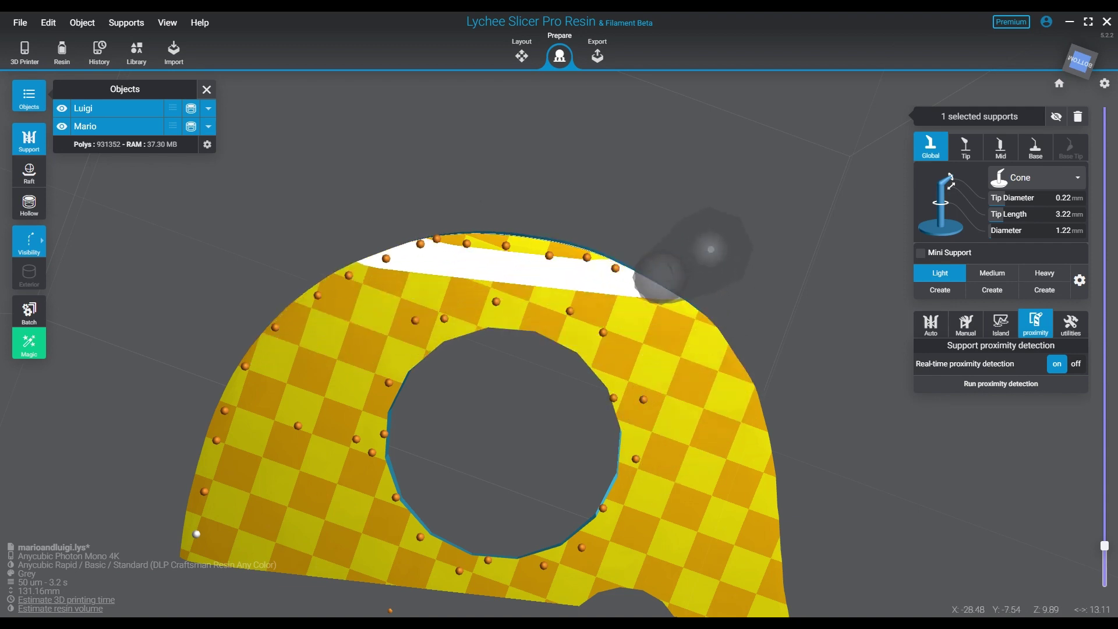
pyautogui.scroll(3, 699, 312)
pyautogui.click(681, 305)
pyautogui.click(717, 336)
pyautogui.scroll(2, 722, 350)
pyautogui.click(746, 387)
pyautogui.scroll(2, 751, 402)
pyautogui.click(761, 442)
pyautogui.scroll(1, 768, 466)
pyautogui.moveTo(777, 495); pyautogui.dragTo(731, 202, button='middle')
pyautogui.click(725, 185)
pyautogui.click(722, 226)
pyautogui.click(723, 286)
pyautogui.click(731, 328)
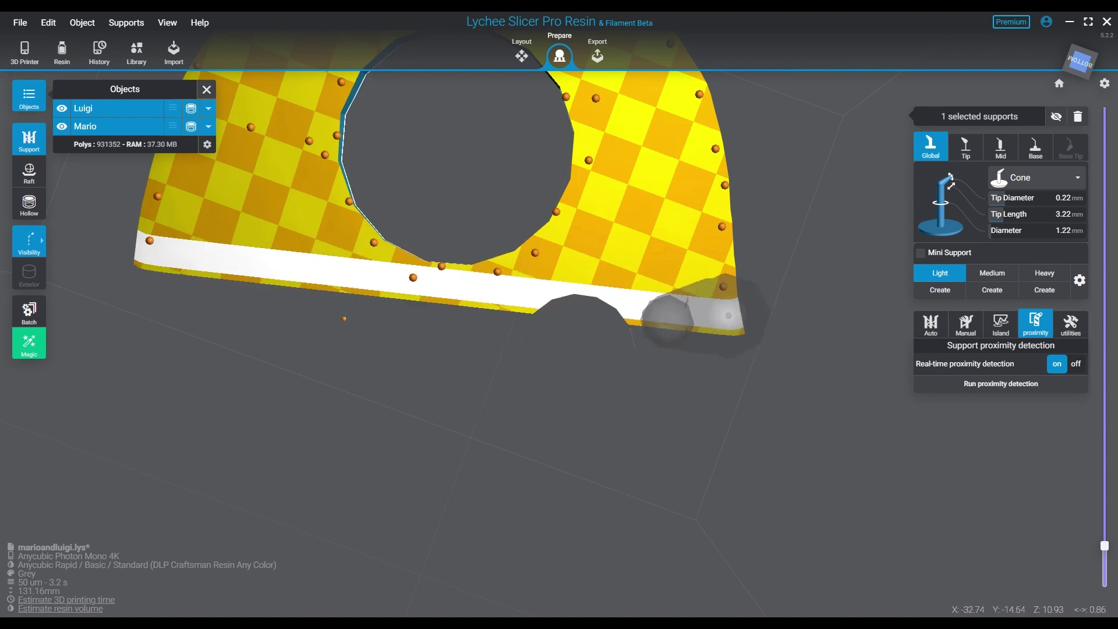
# - Add light supports near the sole's cut edge, around the partial small hole and beneath the large hole
pyautogui.click(689, 304)
pyautogui.click(634, 277)
pyautogui.click(588, 250)
pyautogui.click(541, 281)
pyautogui.click(390, 275)
# - Fill the interior between the large hole and the first supported outer edge with light supports
pyautogui.click(295, 198)
pyautogui.click(241, 175)
pyautogui.click(207, 237)
pyautogui.click(265, 228)
pyautogui.moveTo(264, 228); pyautogui.dragTo(338, 344, button='middle')
pyautogui.click(402, 369)
pyautogui.click(367, 191)
pyautogui.click(298, 229)
pyautogui.click(393, 132)
# - Fill the band between the large hole and the sole's top curve with light supports
pyautogui.moveTo(392, 132); pyautogui.dragTo(193, 311, button='middle')
pyautogui.click(294, 268)
pyautogui.click(360, 286)
pyautogui.click(419, 284)
pyautogui.click(464, 312)
pyautogui.click(498, 362)
# - Fill the remaining gaps between the large hole and the opposite outer edge with light supports, down towards the sharp corner
pyautogui.moveTo(499, 361); pyautogui.dragTo(482, 246, button='middle')
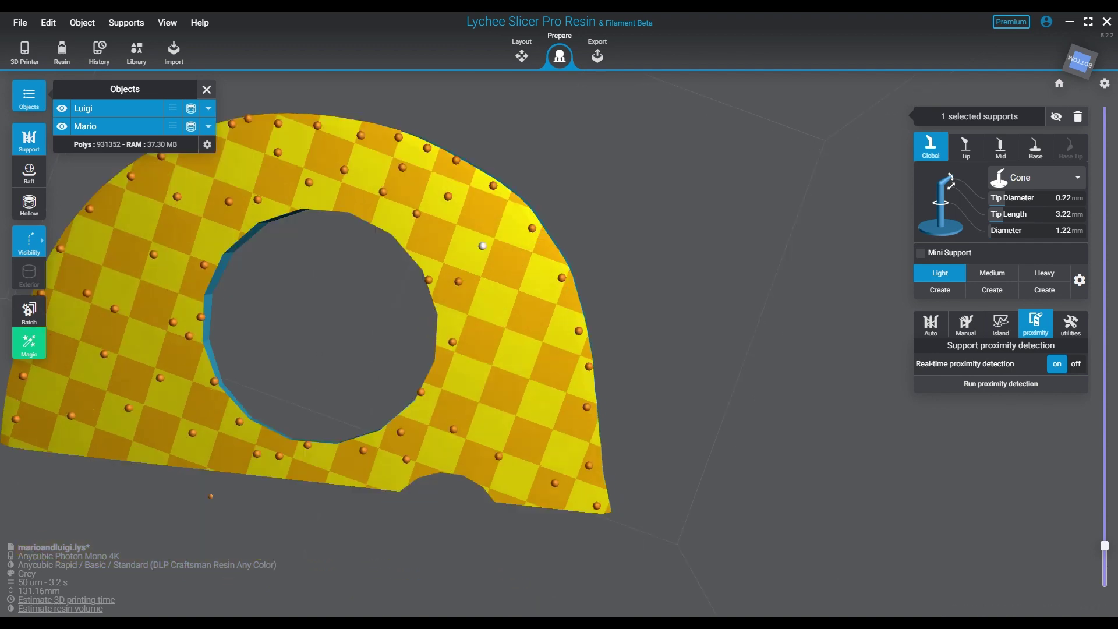
pyautogui.click(542, 339)
pyautogui.click(520, 296)
pyautogui.click(503, 359)
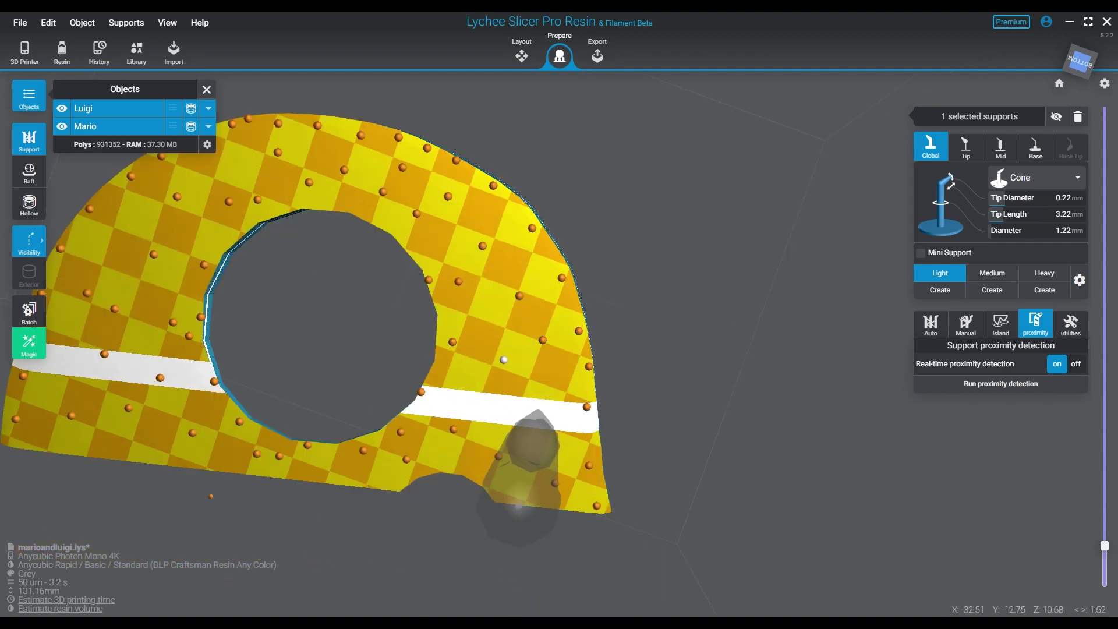
pyautogui.click(538, 412)
pyautogui.click(504, 419)
pyautogui.scroll(-3, 564, 380)
pyautogui.scroll(-8, 582, 378)
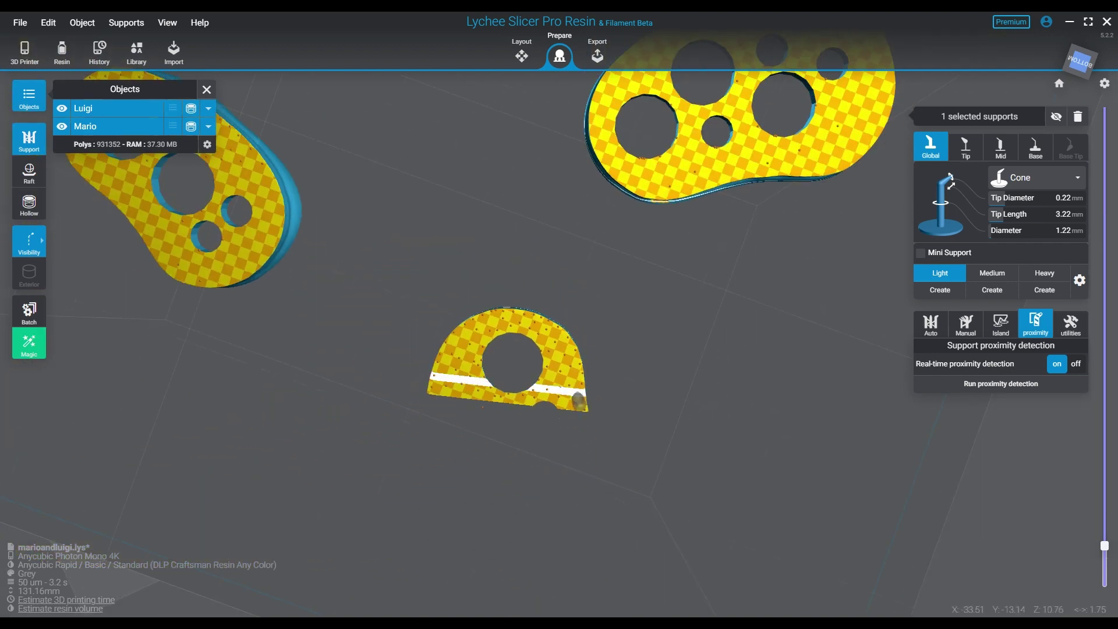
pyautogui.moveTo(464, 381); pyautogui.dragTo(591, 411, button='middle')
pyautogui.scroll(-3, 592, 410)
pyautogui.scroll(-2, 635, 407)
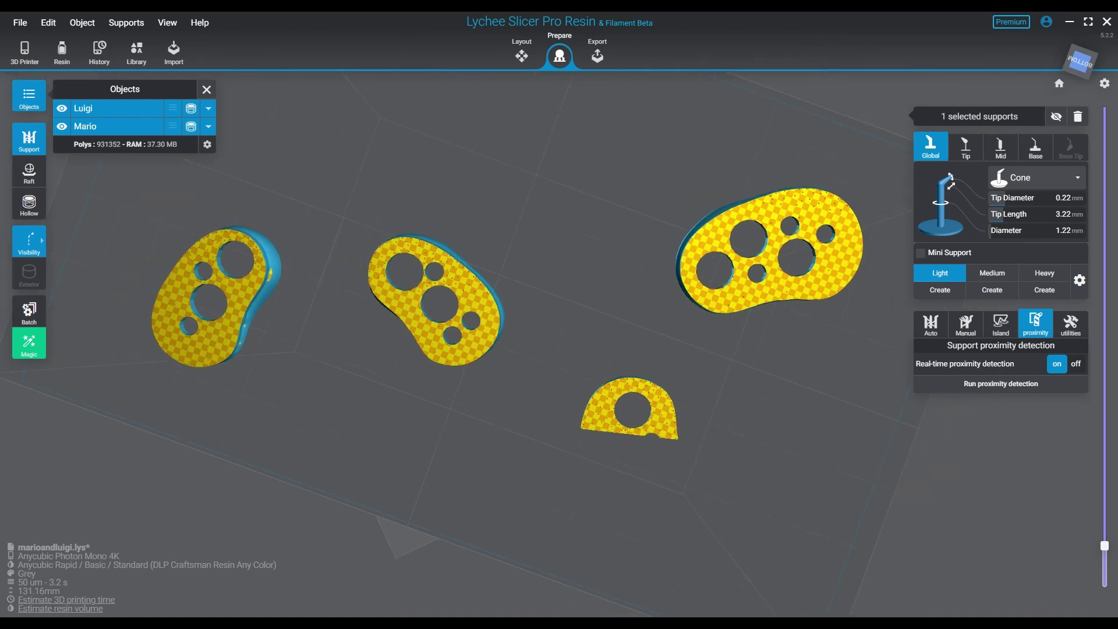
# - Raise the clipping level slightly and show the supports again to expose the soles of both figures
pyautogui.moveTo(1105, 546); pyautogui.dragTo(1105, 534)
pyautogui.moveTo(699, 379); pyautogui.dragTo(725, 316, button='middle')
pyautogui.moveTo(29, 242)
pyautogui.click(70, 241)
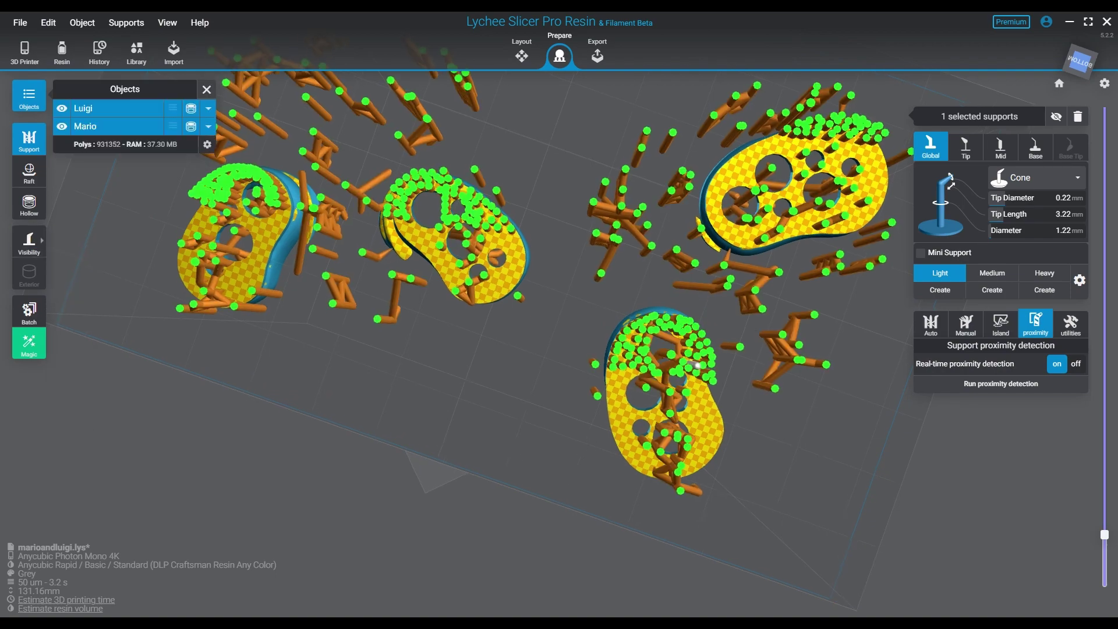
pyautogui.moveTo(605, 367); pyautogui.dragTo(436, 326, button='right')
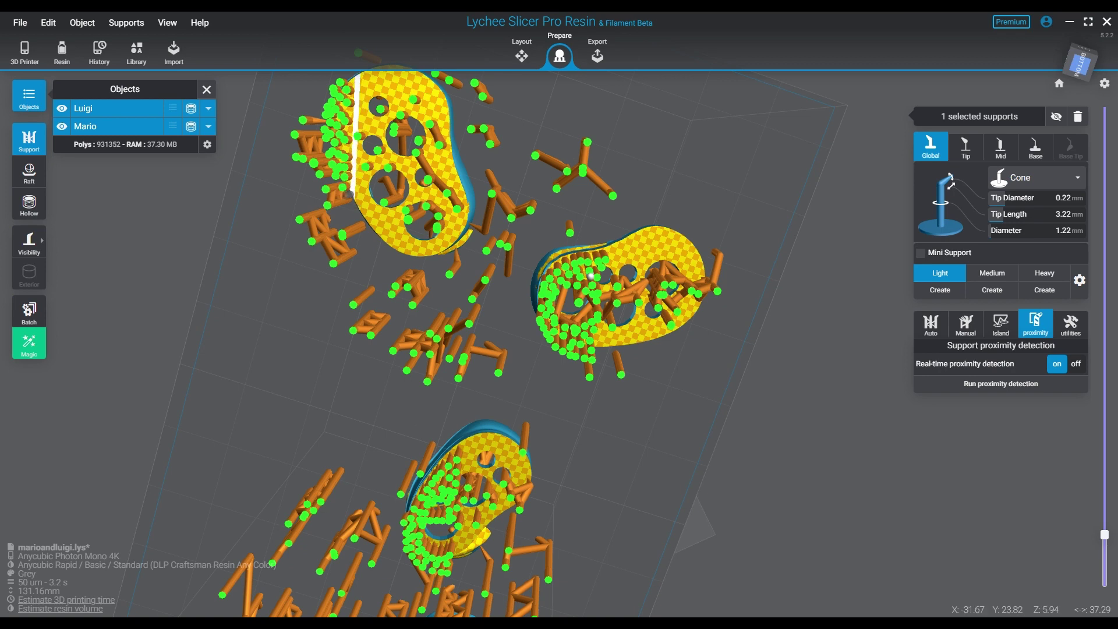
# - Line the unsupported outer edge of Luigi's first sole with light supports and add bracings between them
pyautogui.press('h')
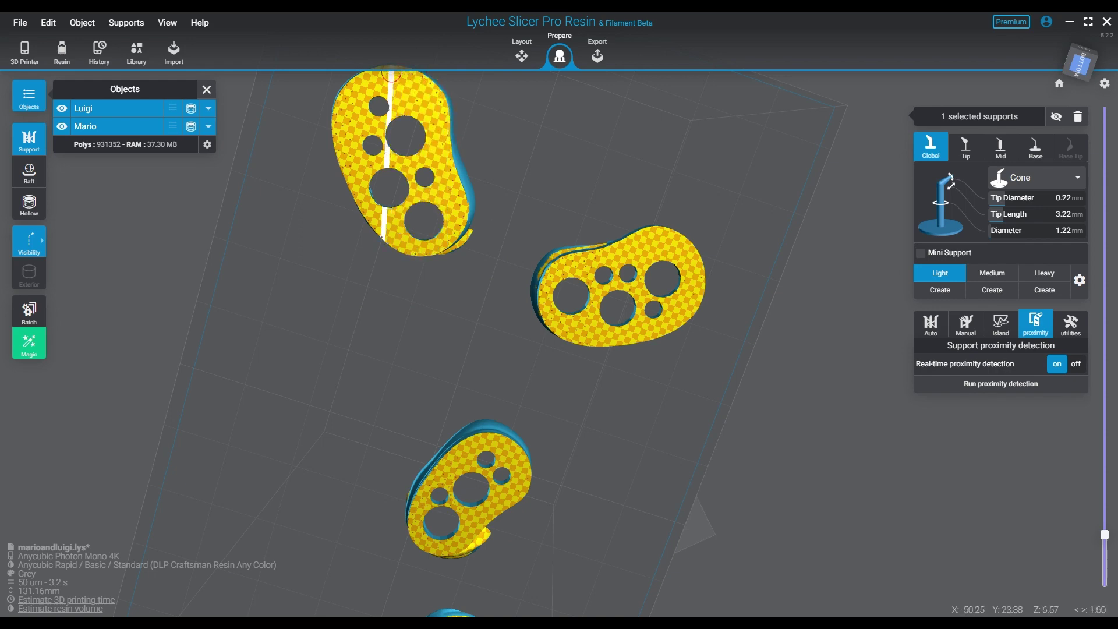
pyautogui.press('h')
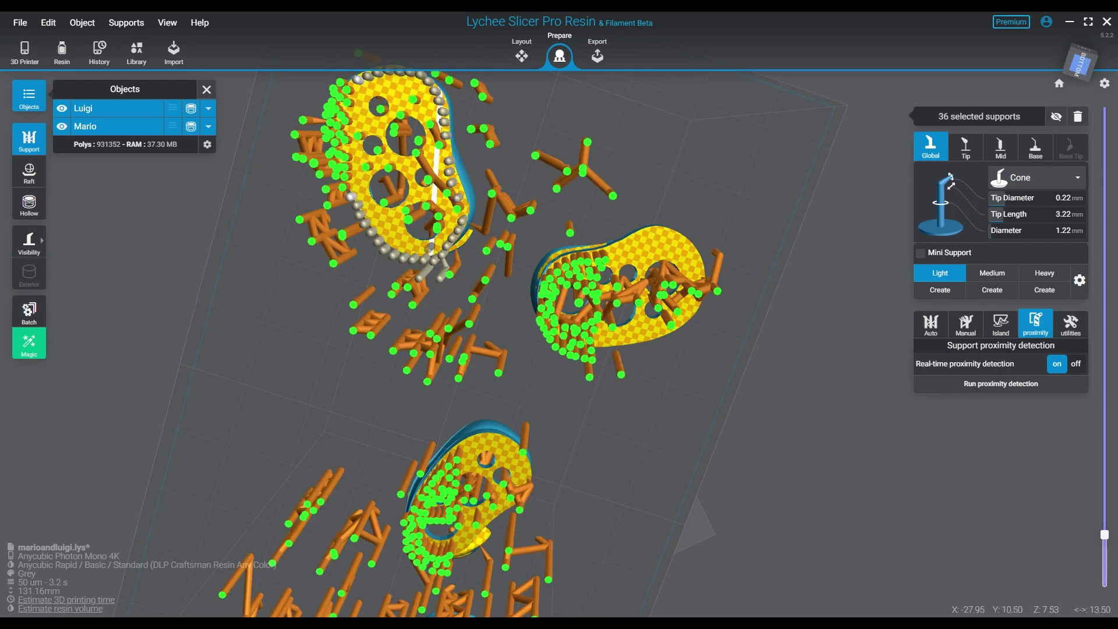
pyautogui.click(965, 323)
pyautogui.click(1026, 398)
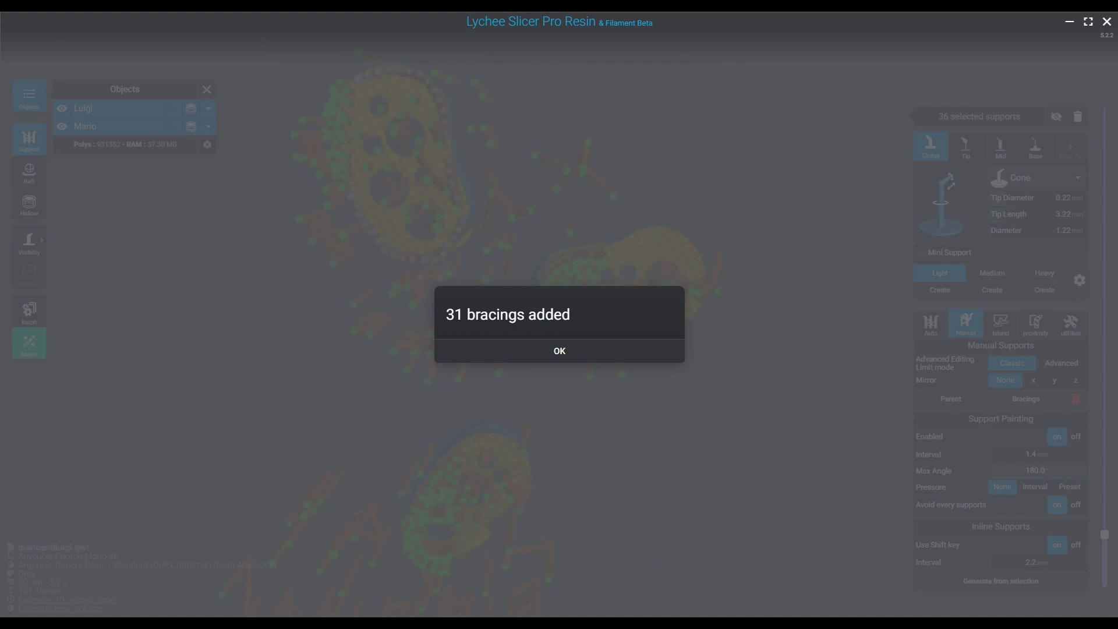
pyautogui.press('Return')
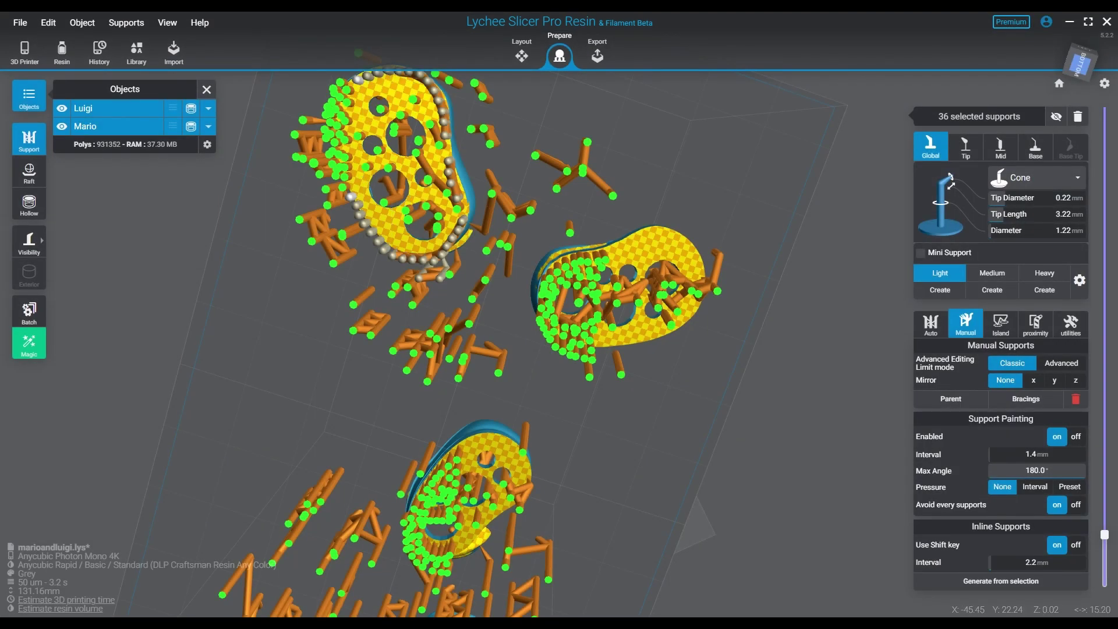
# - Line the remaining outer edge of Luigi's second sole with light supports and brace them
pyautogui.moveTo(610, 251); pyautogui.dragTo(622, 245)
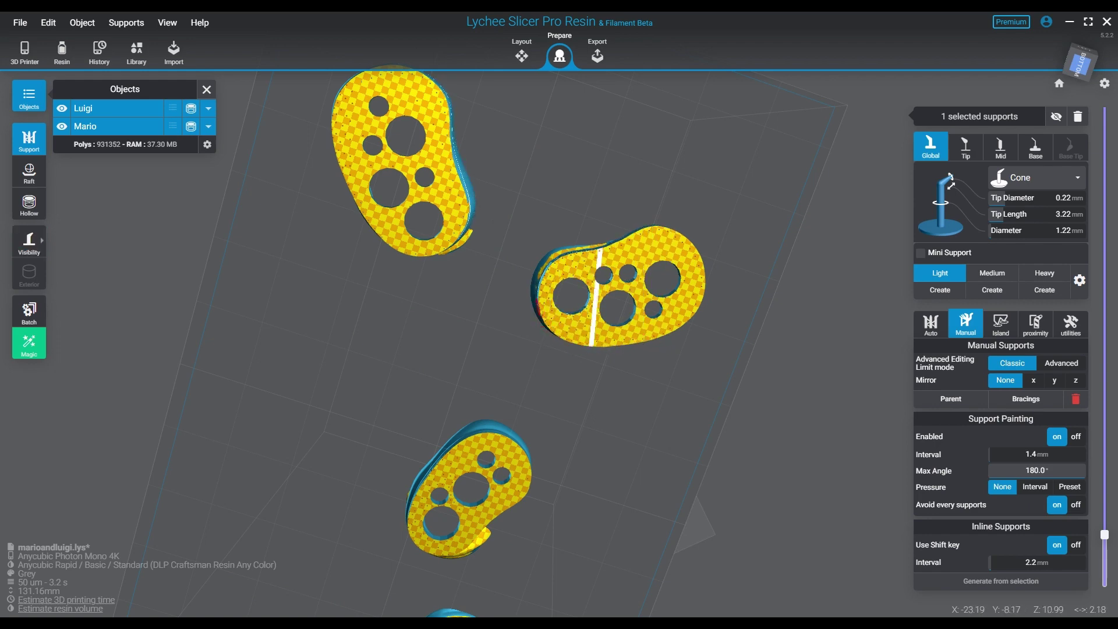
pyautogui.moveTo(542, 316); pyautogui.dragTo(536, 317)
pyautogui.click(1026, 399)
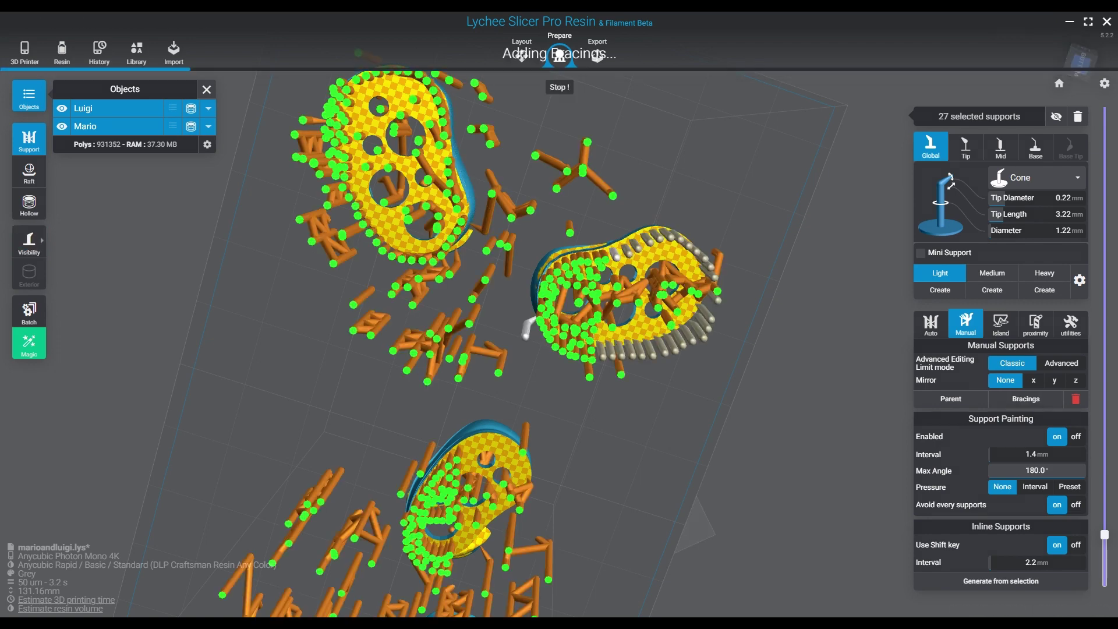
pyautogui.click(559, 351)
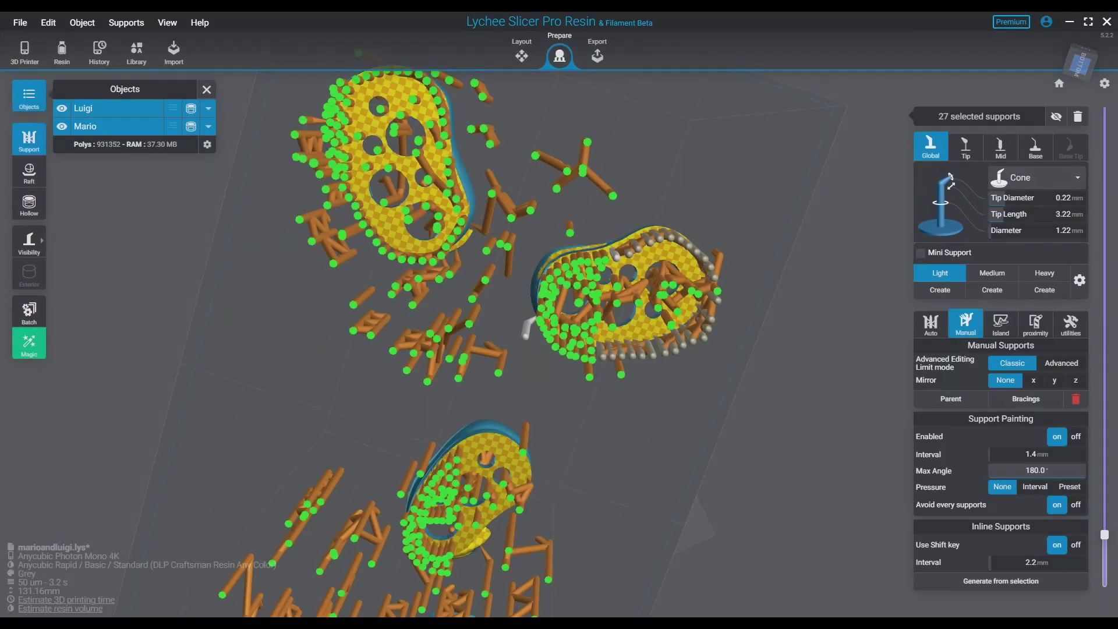
# - Line the remaining edge of Mario's sole nearest Luigi with braced light supports, and add single supports just beyond its end
pyautogui.moveTo(559, 352); pyautogui.dragTo(575, 119, button='middle')
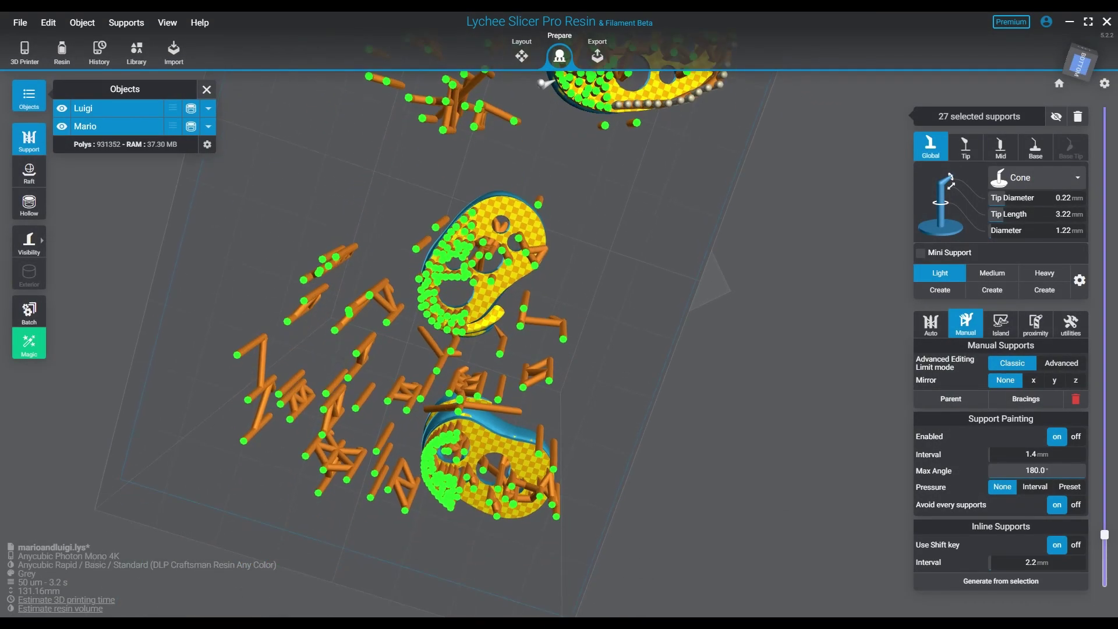
pyautogui.moveTo(472, 321); pyautogui.dragTo(534, 262)
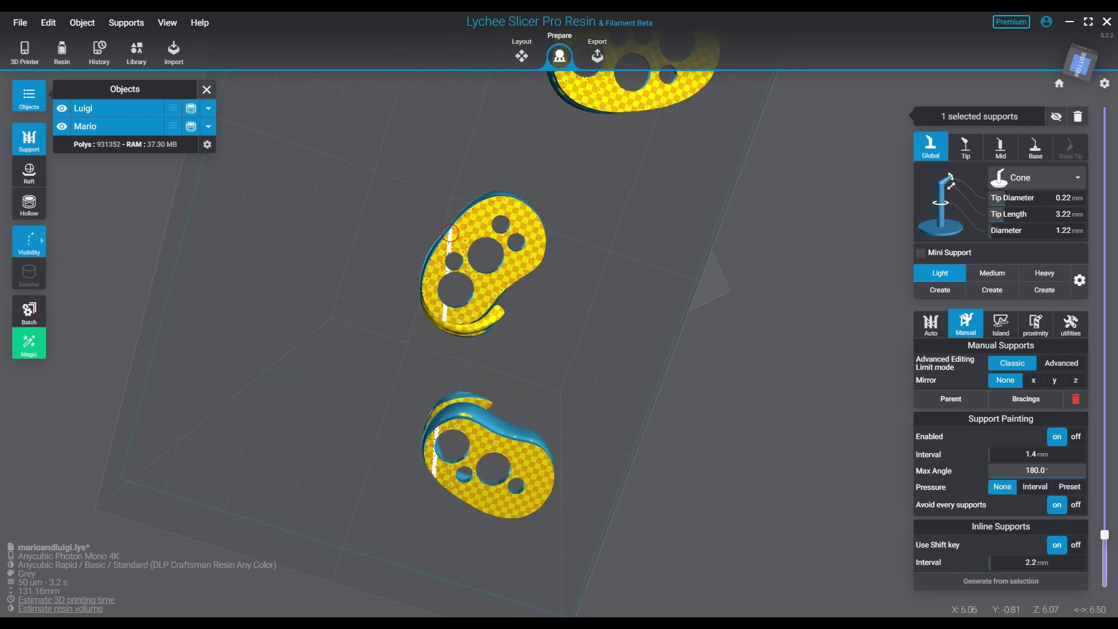
pyautogui.press('h')
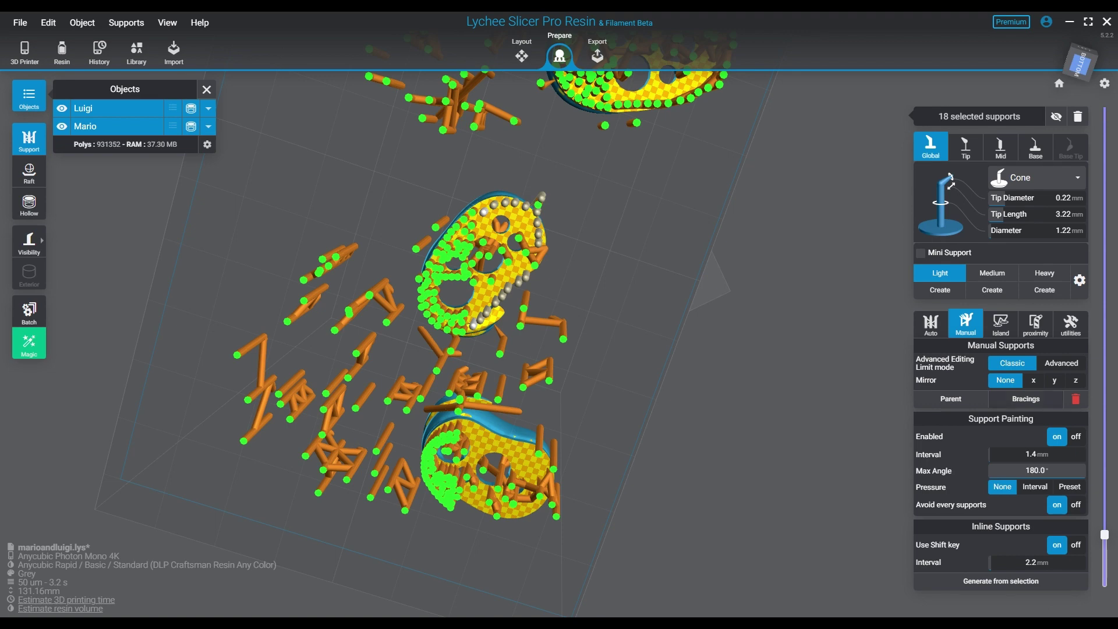
pyautogui.click(1025, 398)
pyautogui.click(559, 350)
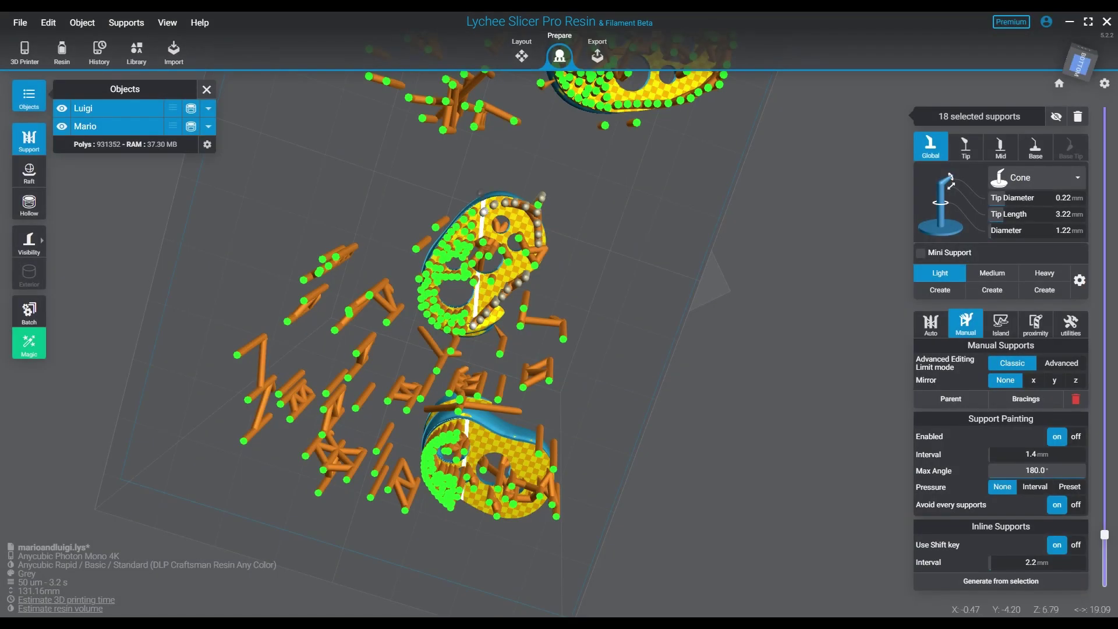
pyautogui.click(480, 193)
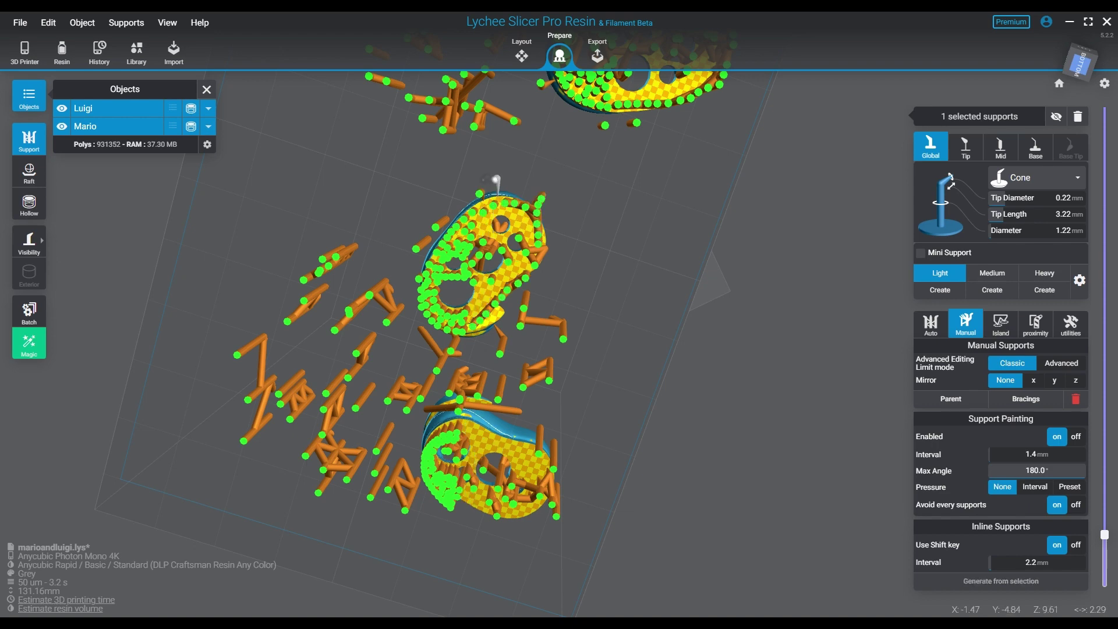
pyautogui.click(486, 179)
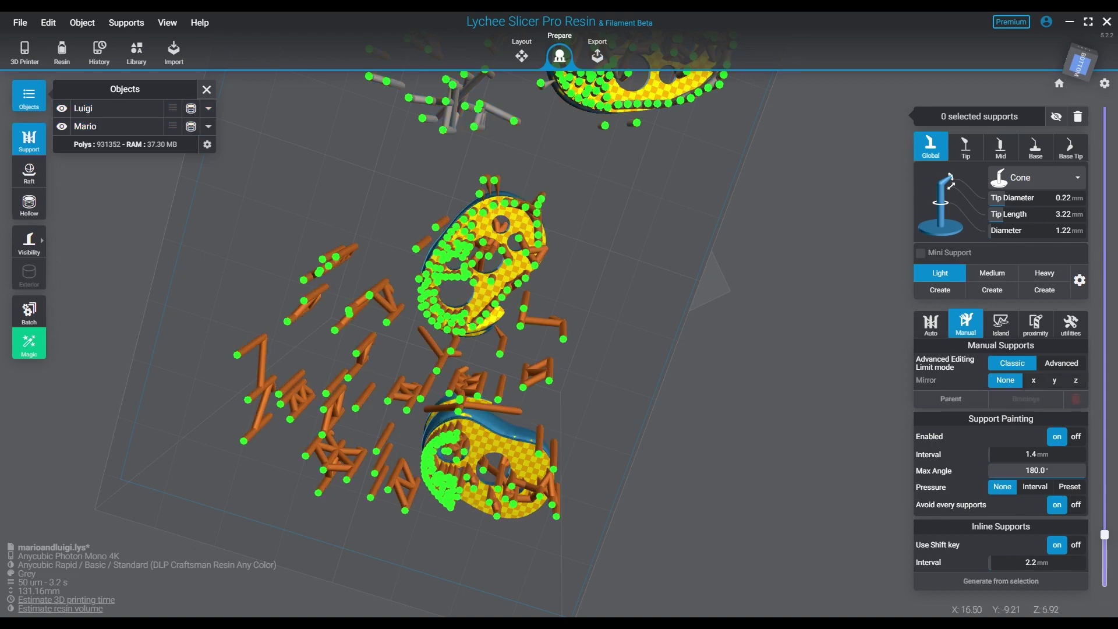
# - Paint light supports along the open edge and across the interior of Mario's other sole, and brace them
pyautogui.moveTo(489, 233); pyautogui.dragTo(401, 204, button='right')
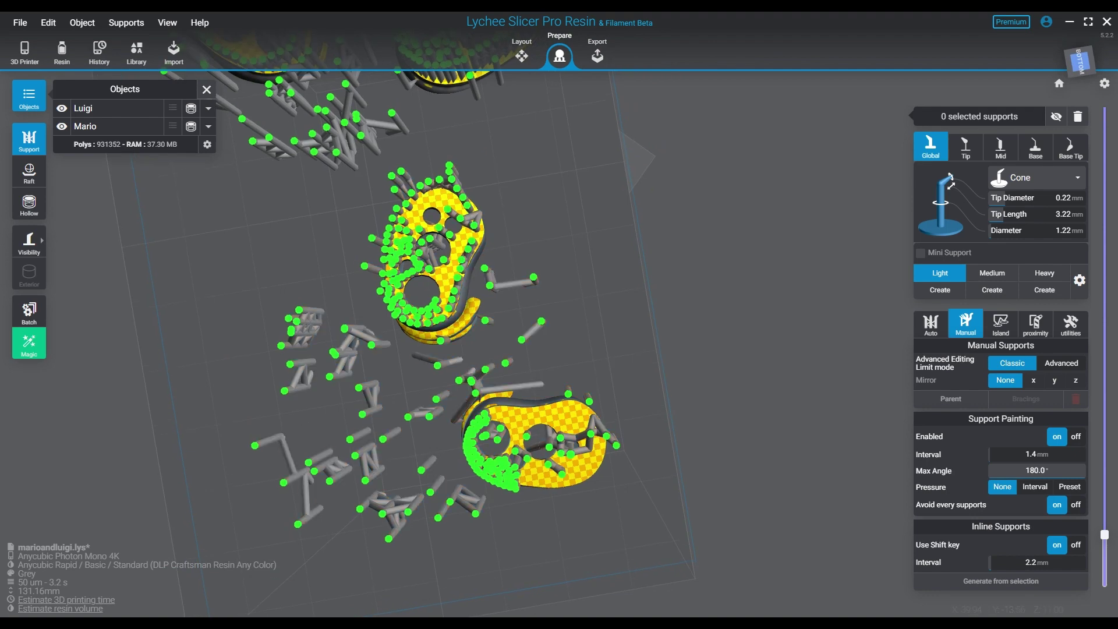
pyautogui.click(493, 411)
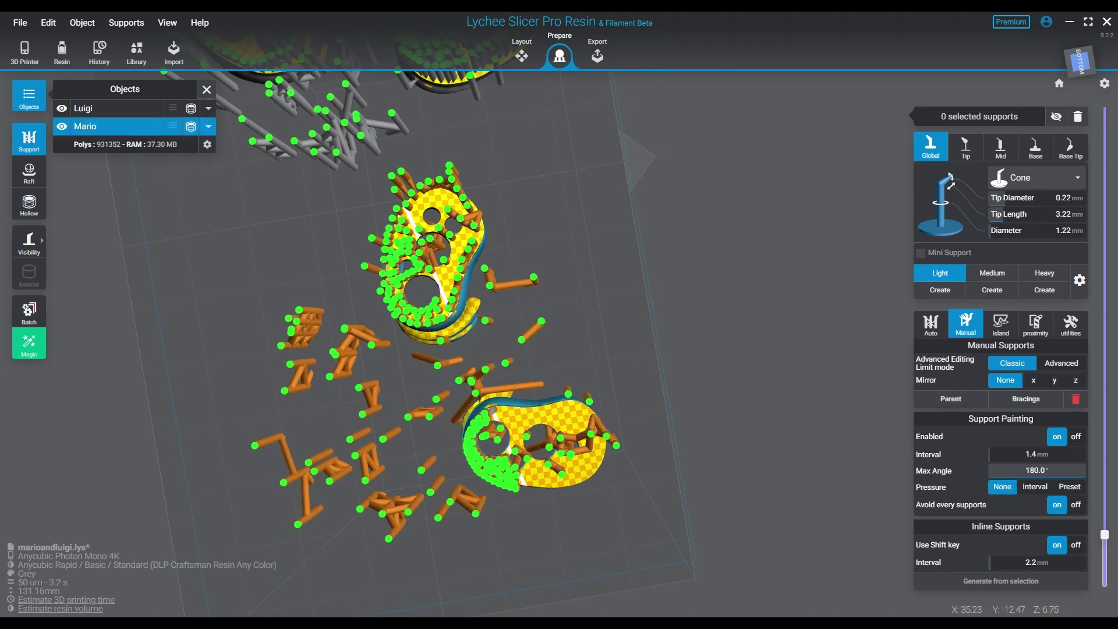
pyautogui.moveTo(494, 410); pyautogui.dragTo(559, 403)
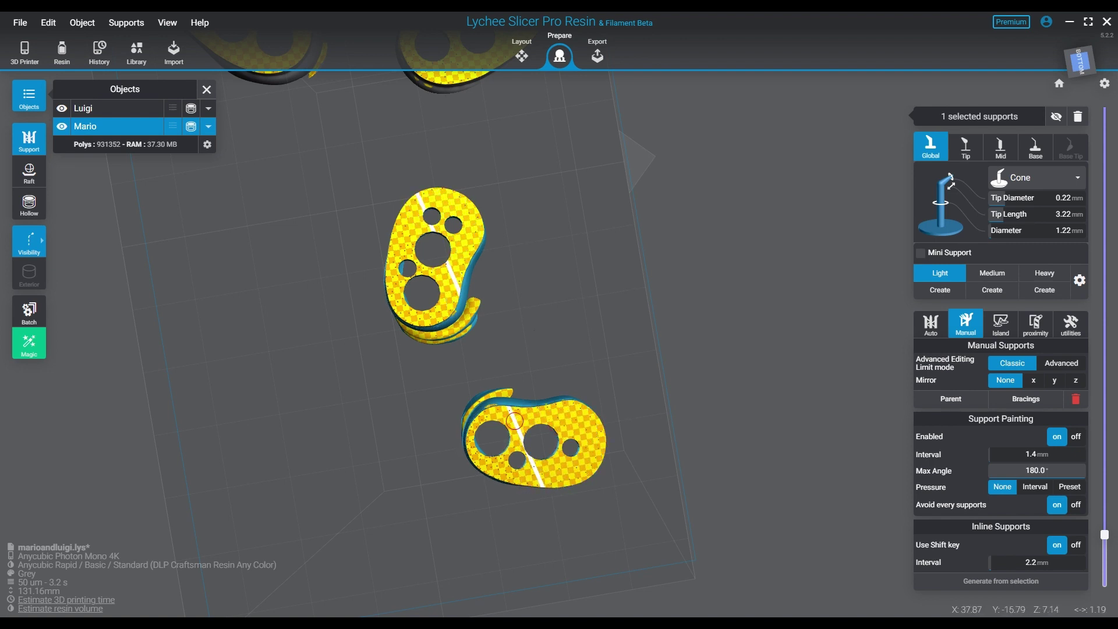
pyautogui.press('h')
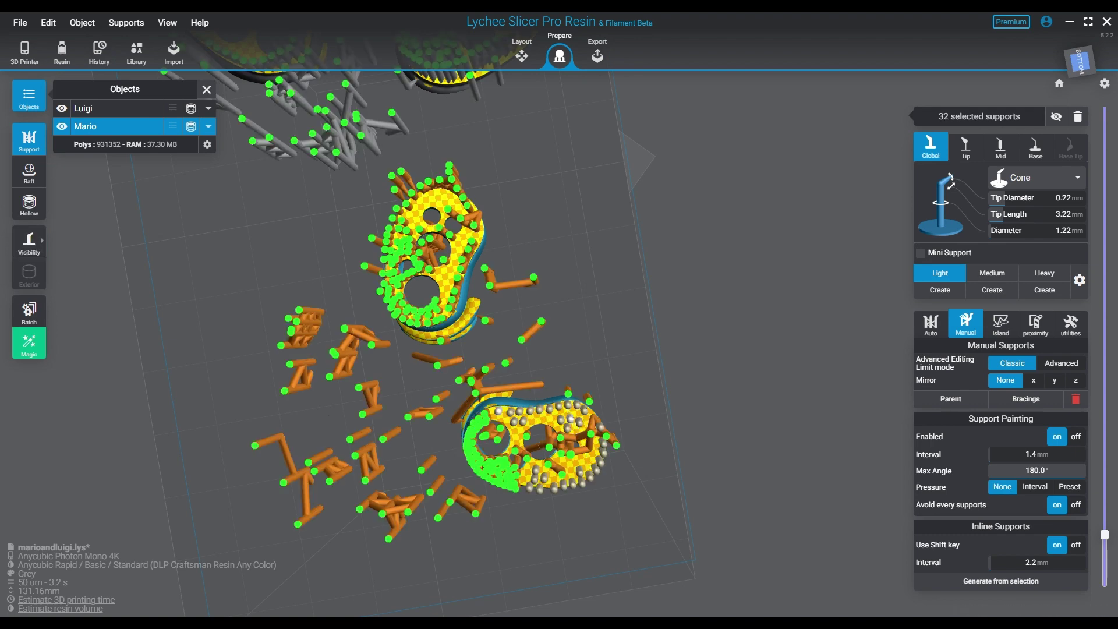
pyautogui.click(1026, 399)
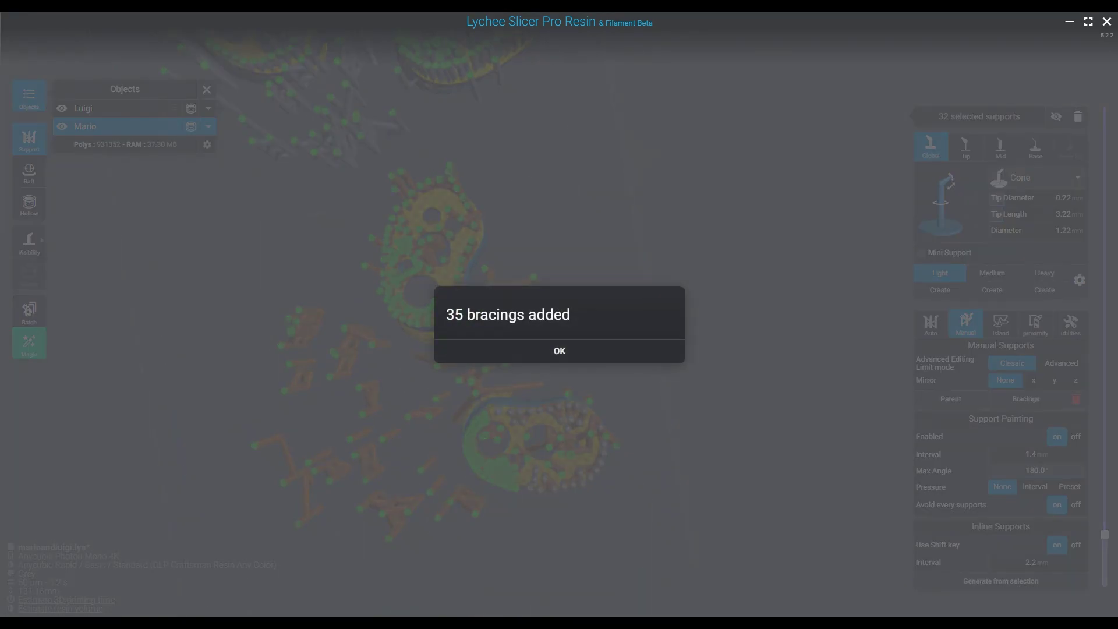
pyautogui.click(559, 351)
# - Fill the remaining gaps between the holes of Mario's two soles with light supports, bracing the new group
pyautogui.click(517, 438)
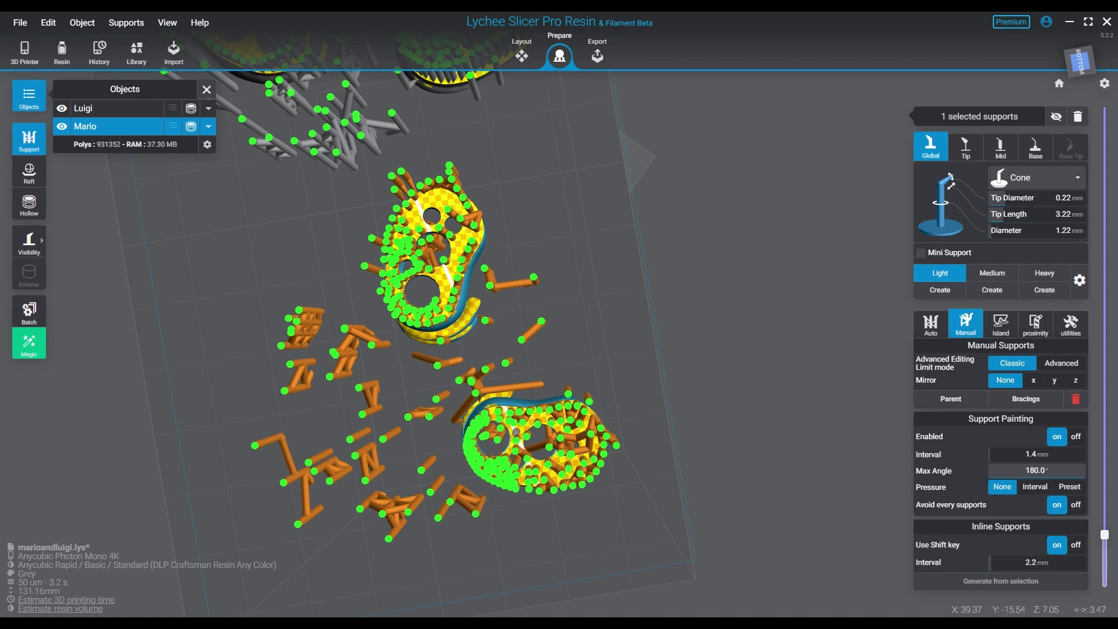
pyautogui.press('v')
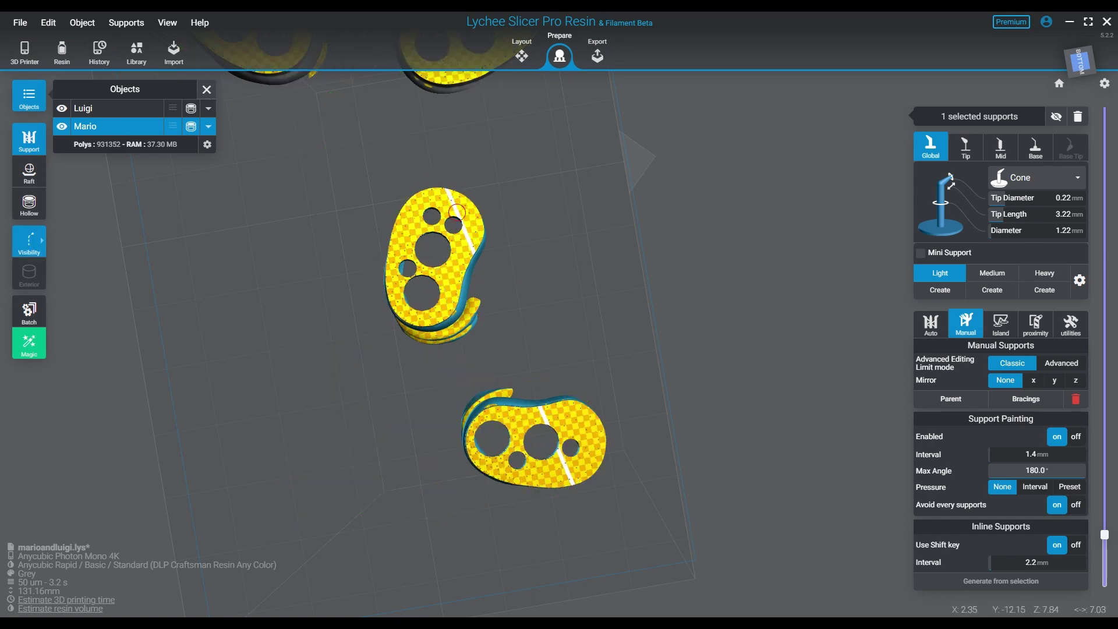
pyautogui.moveTo(398, 273)
pyautogui.mouseDown()
pyautogui.moveTo(461, 230)
pyautogui.moveTo(450, 201)
pyautogui.mouseUp()
pyautogui.press('b')
pyautogui.press('Return')
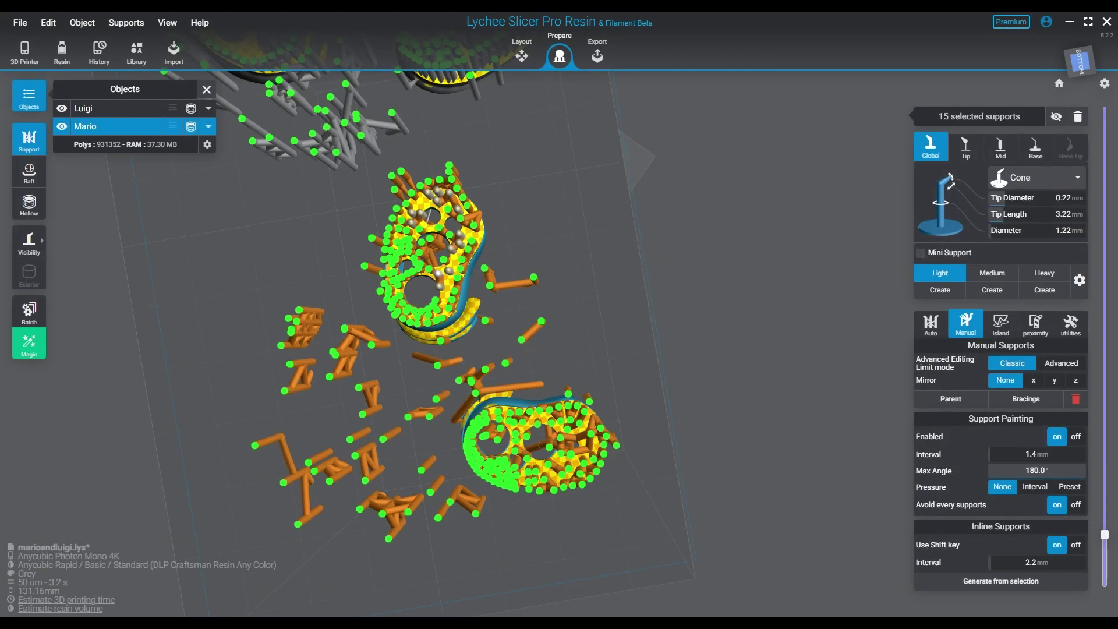
pyautogui.moveTo(559, 349); pyautogui.dragTo(565, 349, button='right')
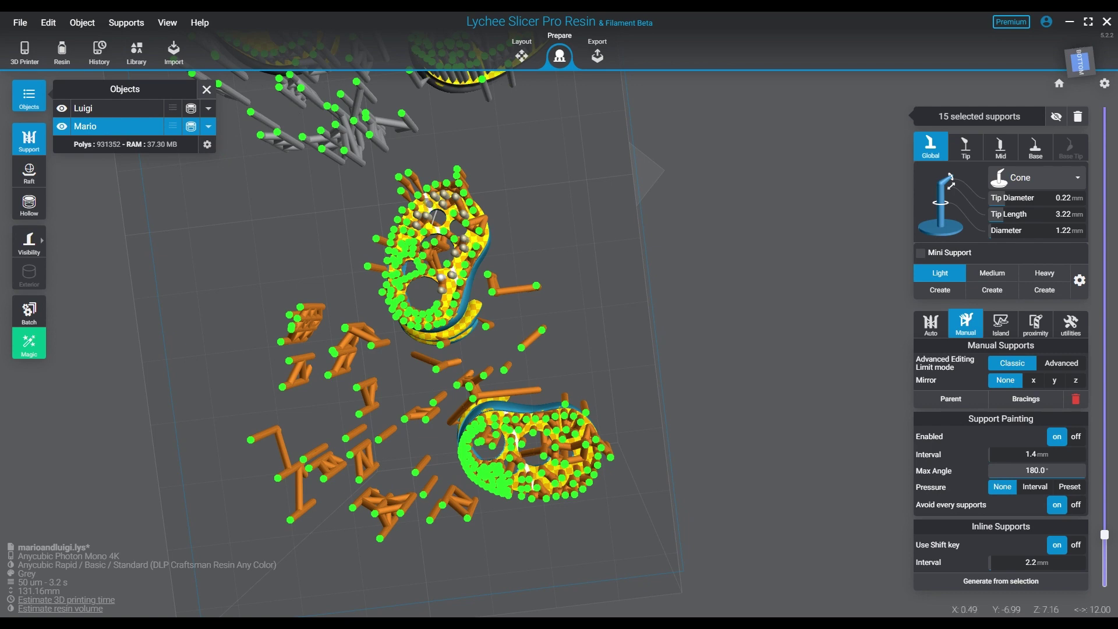
pyautogui.click(427, 200)
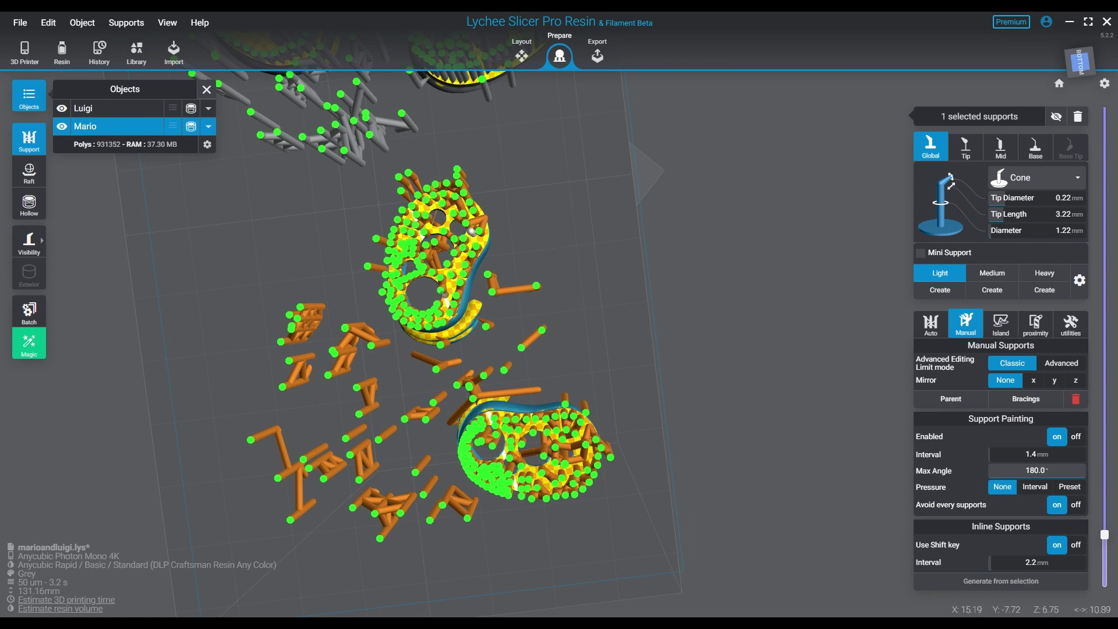
# - Paint light supports on the narrow curved rim beside Mario's sole nearest Luigi and brace them
pyautogui.moveTo(465, 303); pyautogui.dragTo(378, 306, button='right')
pyautogui.moveTo(407, 326); pyautogui.dragTo(645, 397, button='middle')
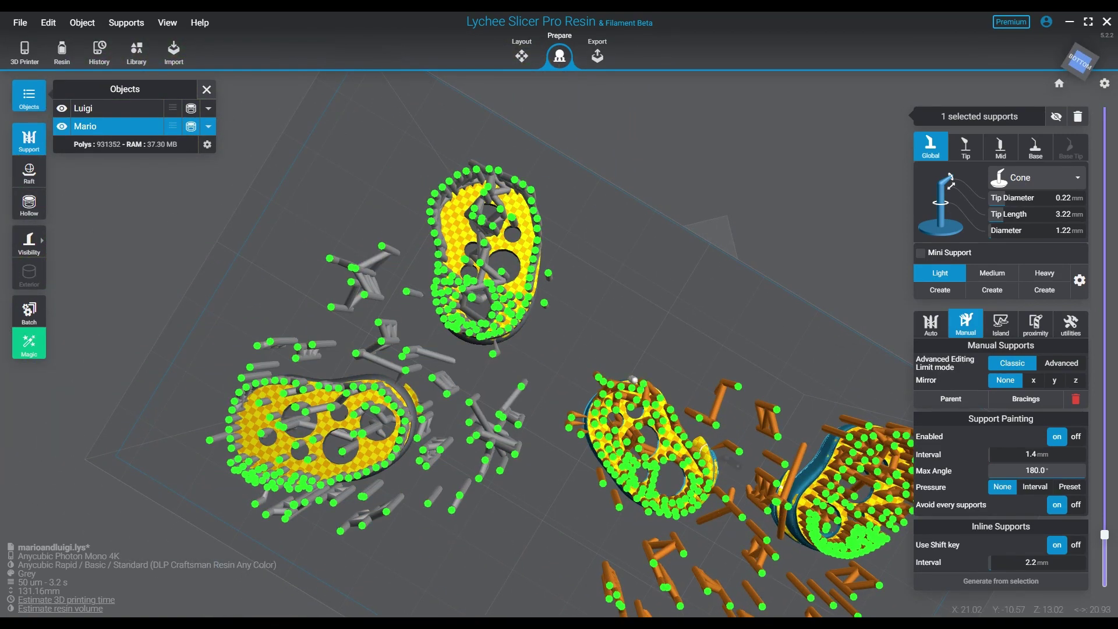
pyautogui.press('space')
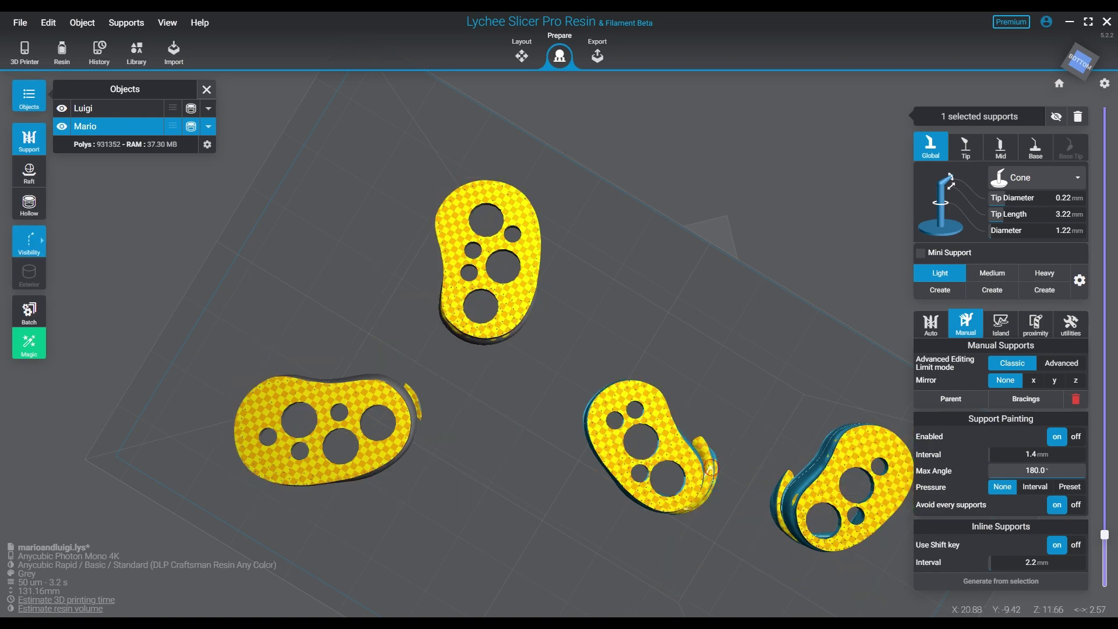
pyautogui.press('h')
pyautogui.press('b')
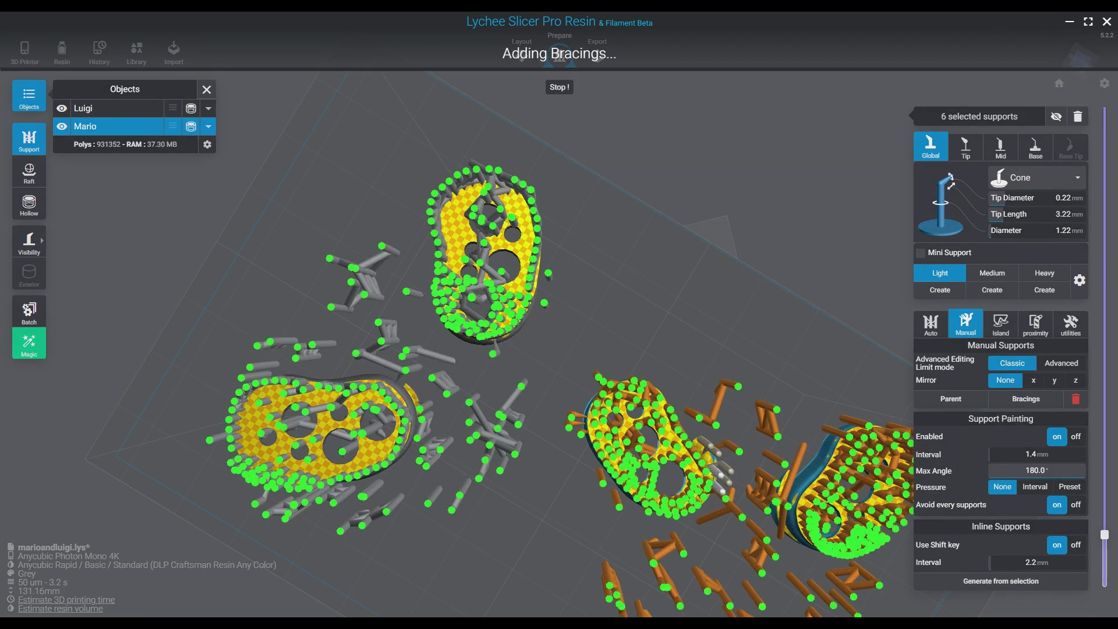
pyautogui.press('Return')
# - Paint light supports on the narrow curved rim beside Mario's outer sole and add bracings between them
pyautogui.moveTo(699, 454); pyautogui.dragTo(541, 351, button='middle')
pyautogui.press('h')
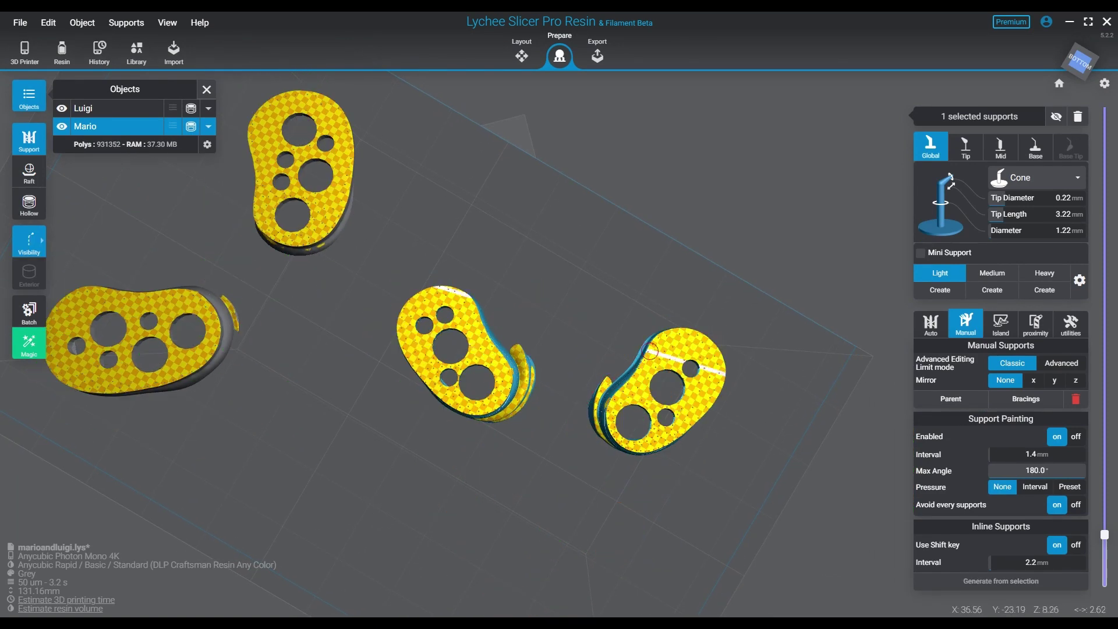
pyautogui.press('h')
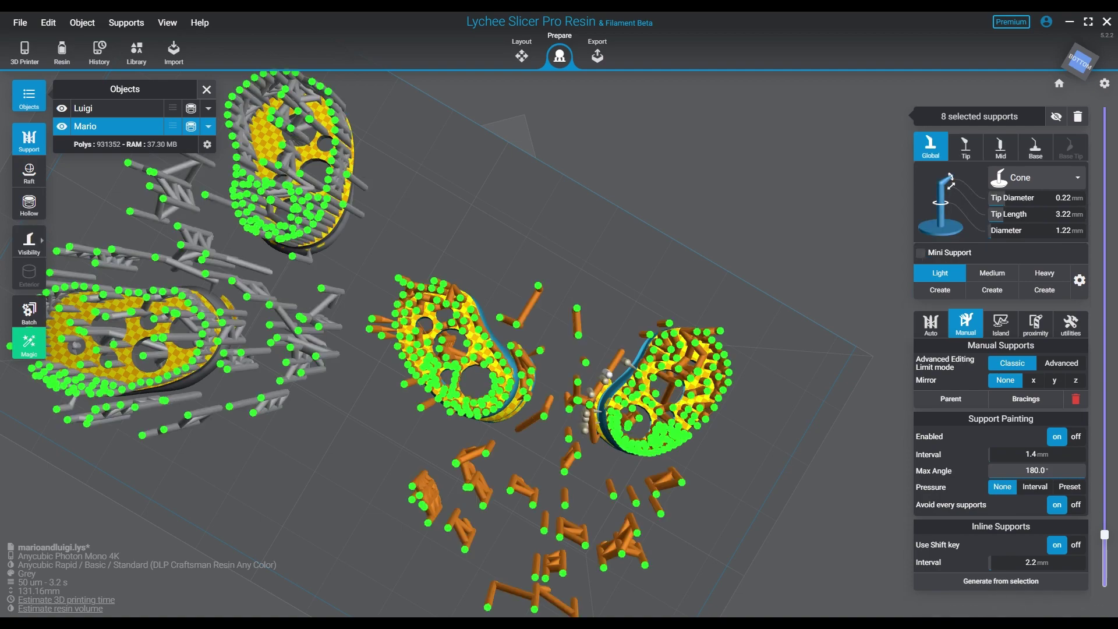
pyautogui.click(1025, 399)
pyautogui.click(559, 350)
# - Fill the interior of Luigi's sole with the exposed curved rim with light supports, including the rim, and brace them
pyautogui.moveTo(559, 350); pyautogui.dragTo(857, 381, button='middle')
pyautogui.click(367, 333)
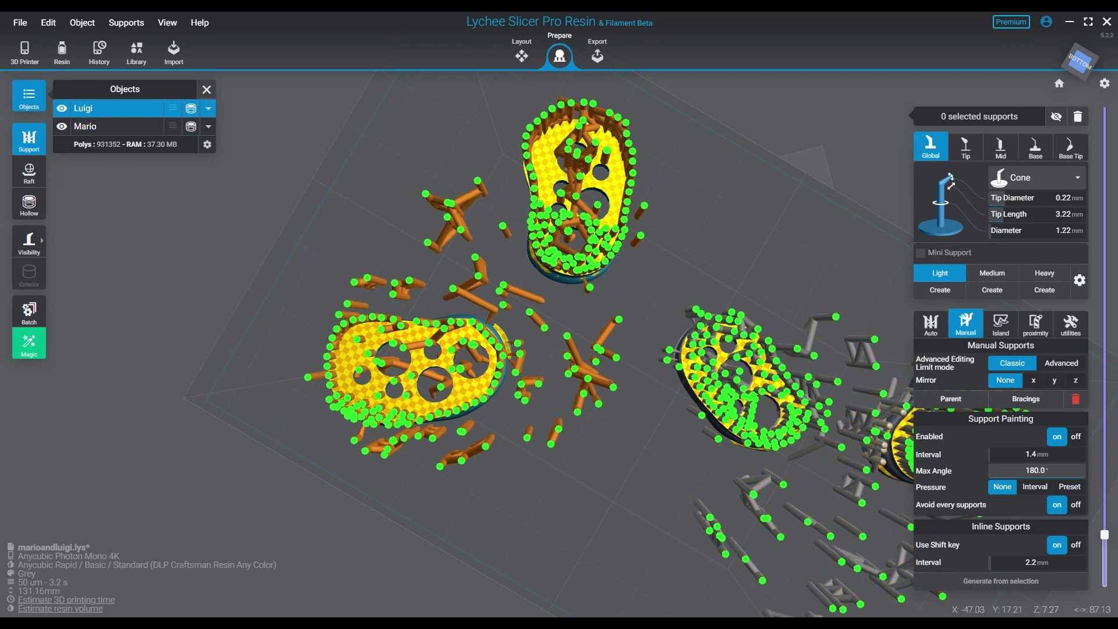
pyautogui.moveTo(367, 333); pyautogui.dragTo(362, 353)
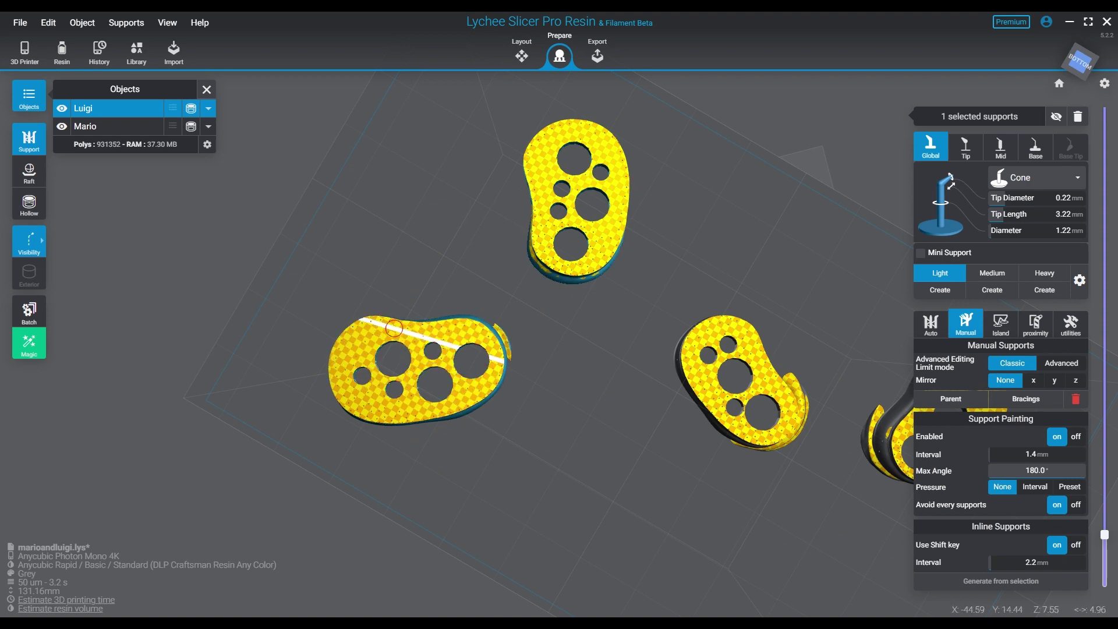
pyautogui.press('h')
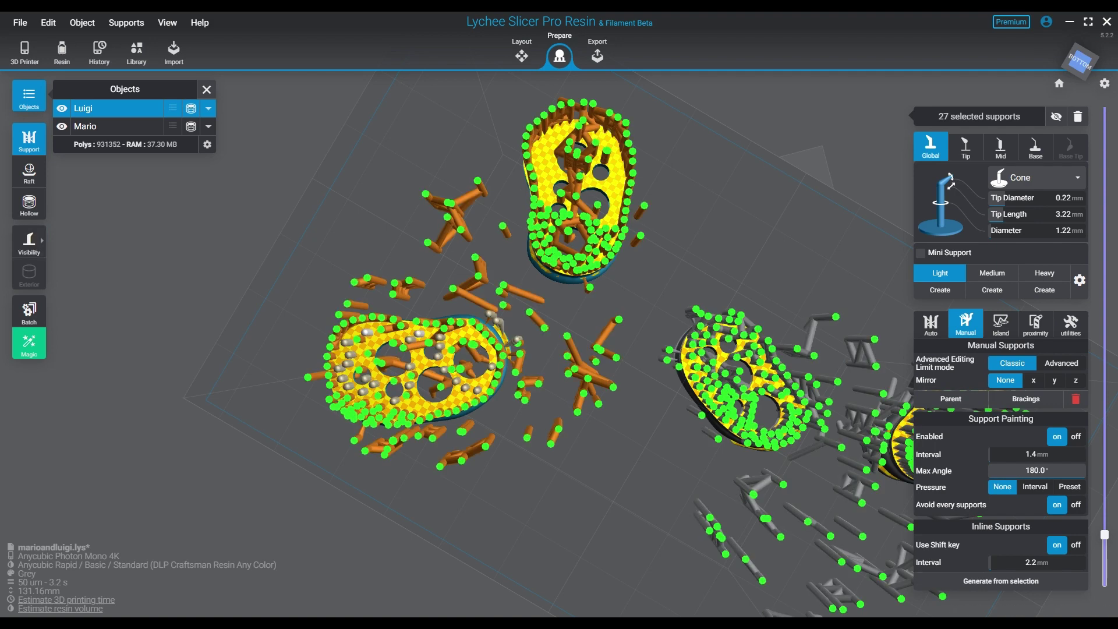
pyautogui.press('b')
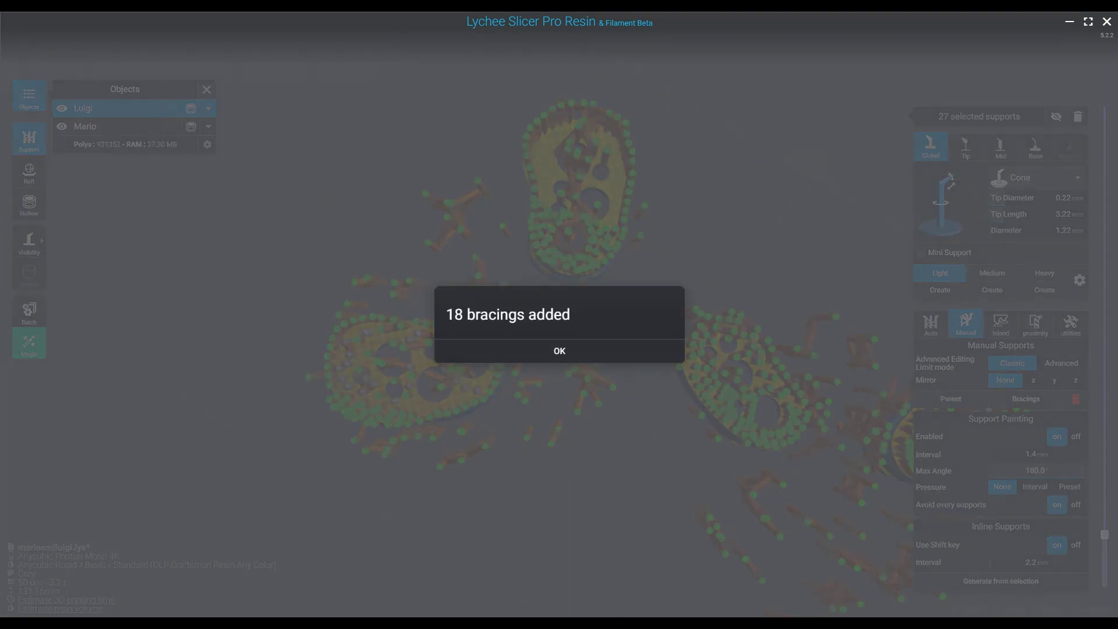
pyautogui.press('Return')
pyautogui.click(411, 404)
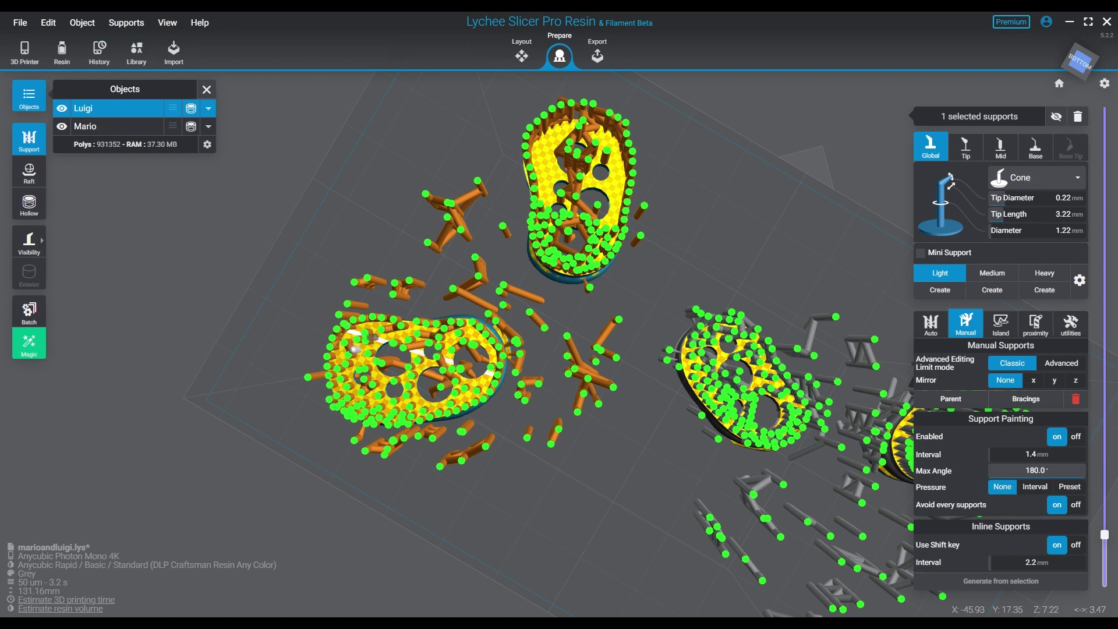
# - Fill the bare areas between the holes of Luigi's remaining sole, the one without the exposed rim, with light supports and brace them
pyautogui.moveTo(373, 337); pyautogui.dragTo(343, 344, button='right')
pyautogui.press('v')
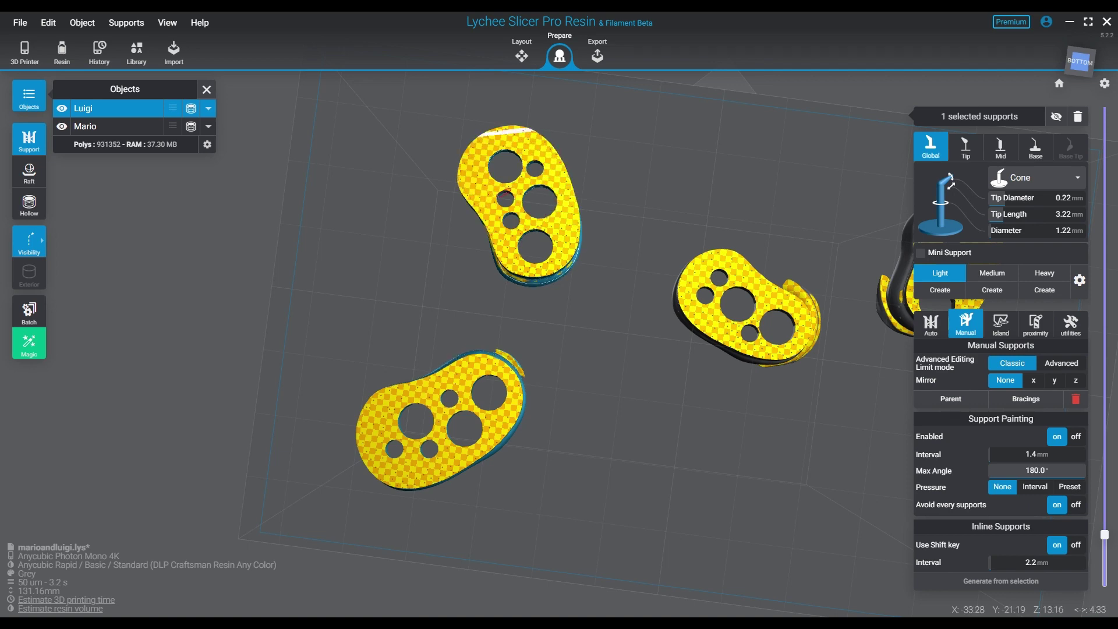
pyautogui.press('h')
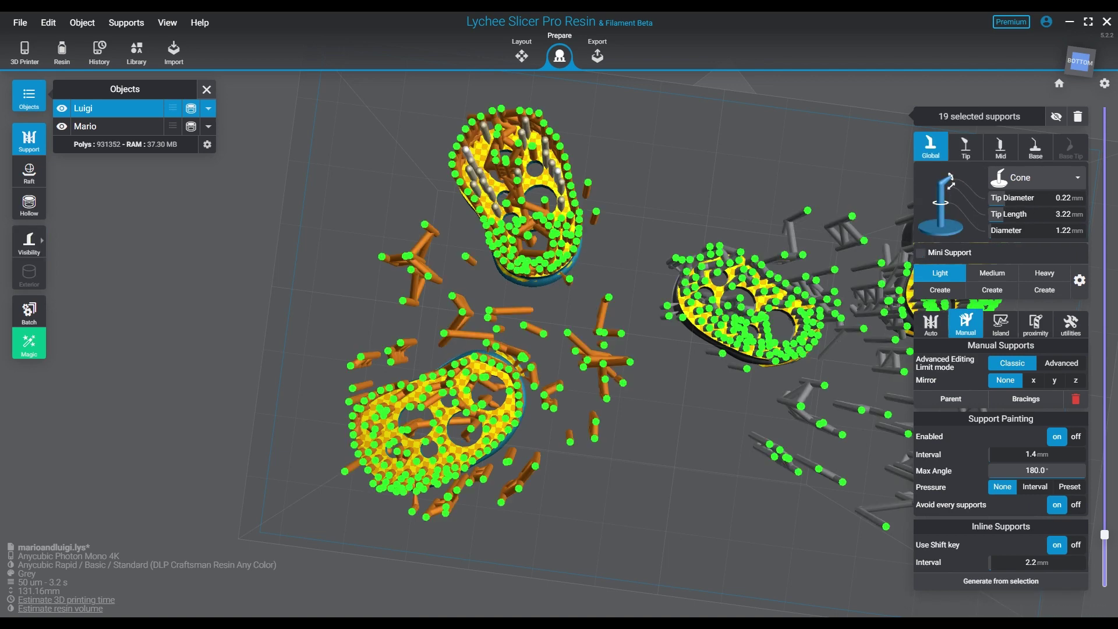
pyautogui.click(1025, 399)
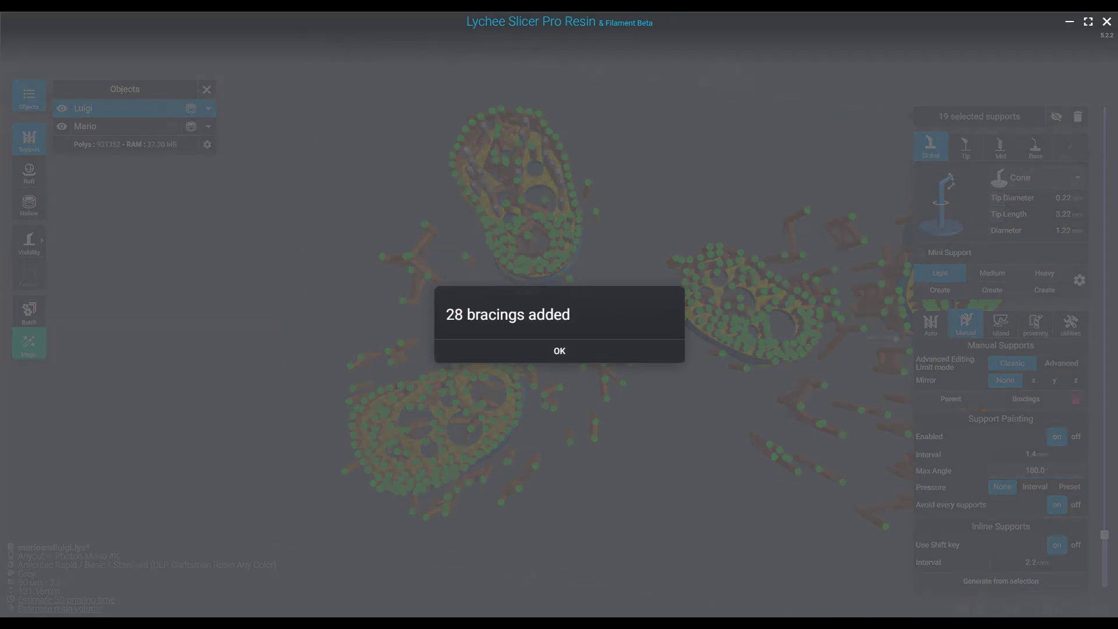
pyautogui.click(559, 350)
# - Delete the stray support with the red braces that rises above Mario's support structure
pyautogui.moveTo(559, 350); pyautogui.dragTo(465, 302, button='middle')
pyautogui.moveTo(671, 244); pyautogui.dragTo(531, 310, button='middle')
pyautogui.moveTo(530, 310); pyautogui.dragTo(521, 433, button='right')
pyautogui.moveTo(599, 316); pyautogui.dragTo(701, 445)
pyautogui.press('Delete')
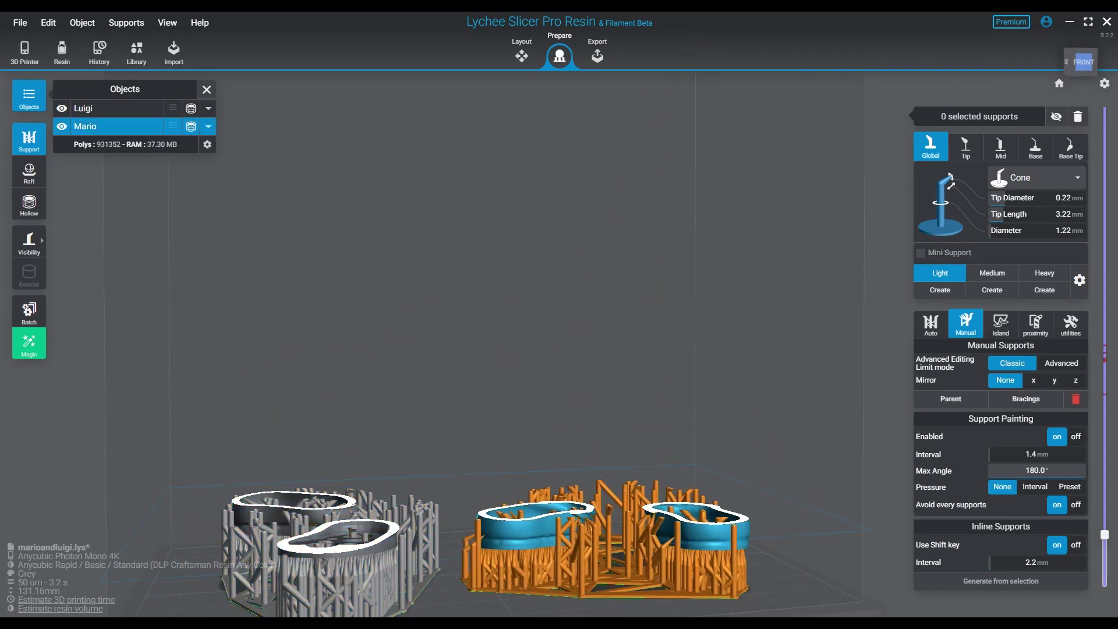
pyautogui.moveTo(701, 445); pyautogui.dragTo(680, 482, button='right')
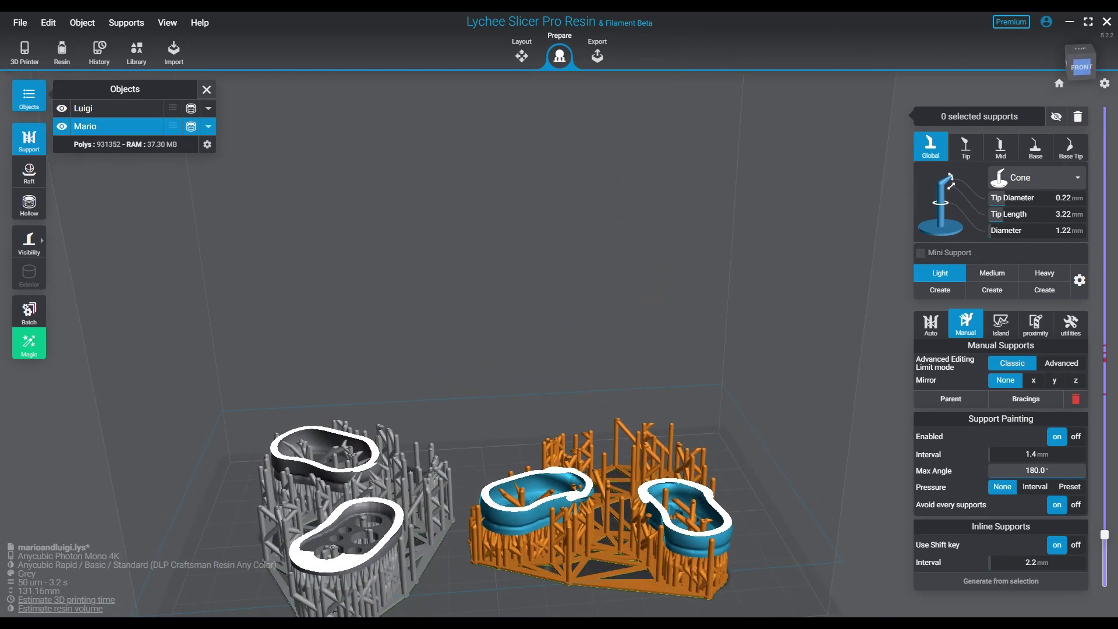
pyautogui.hotkey('ctrl', 'z')
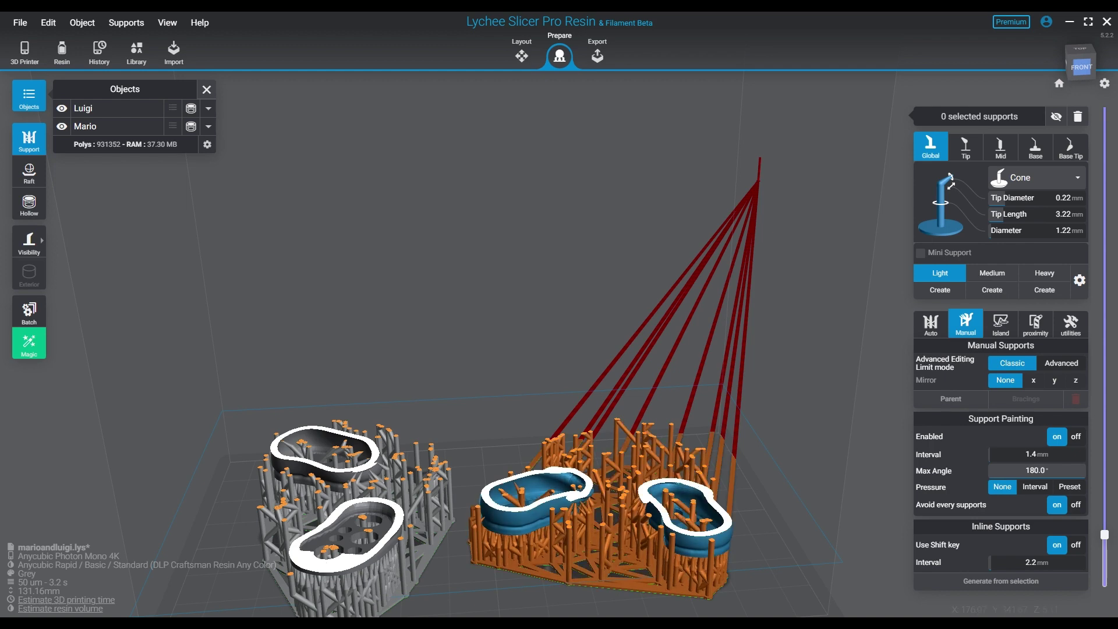
pyautogui.click(760, 173)
pyautogui.press('Delete')
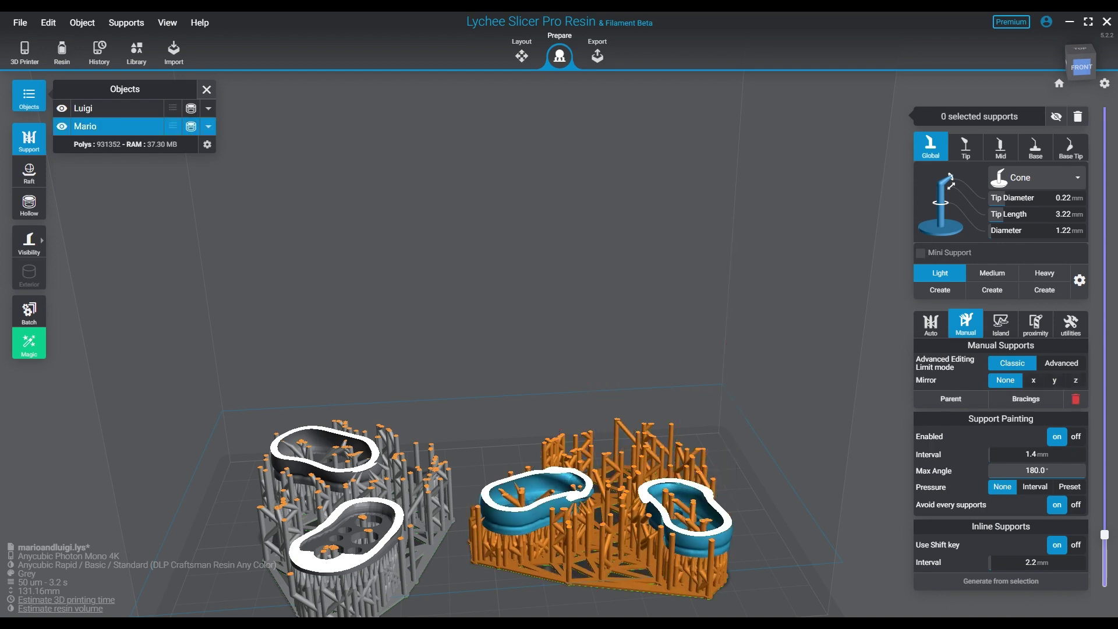
# - Raise the layer cut from the soles to the boot shafts and show the supports only as contact points
pyautogui.moveTo(707, 495); pyautogui.dragTo(696, 556, button='right')
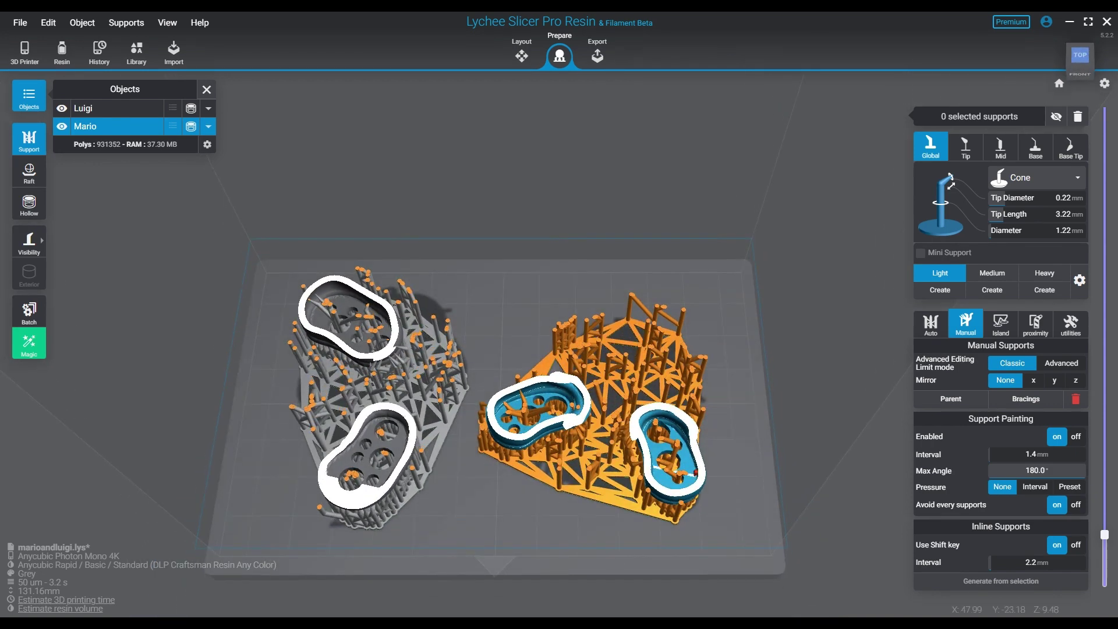
pyautogui.moveTo(1105, 534)
pyautogui.moveTo(1105, 534); pyautogui.dragTo(1105, 460)
pyautogui.moveTo(1105, 460)
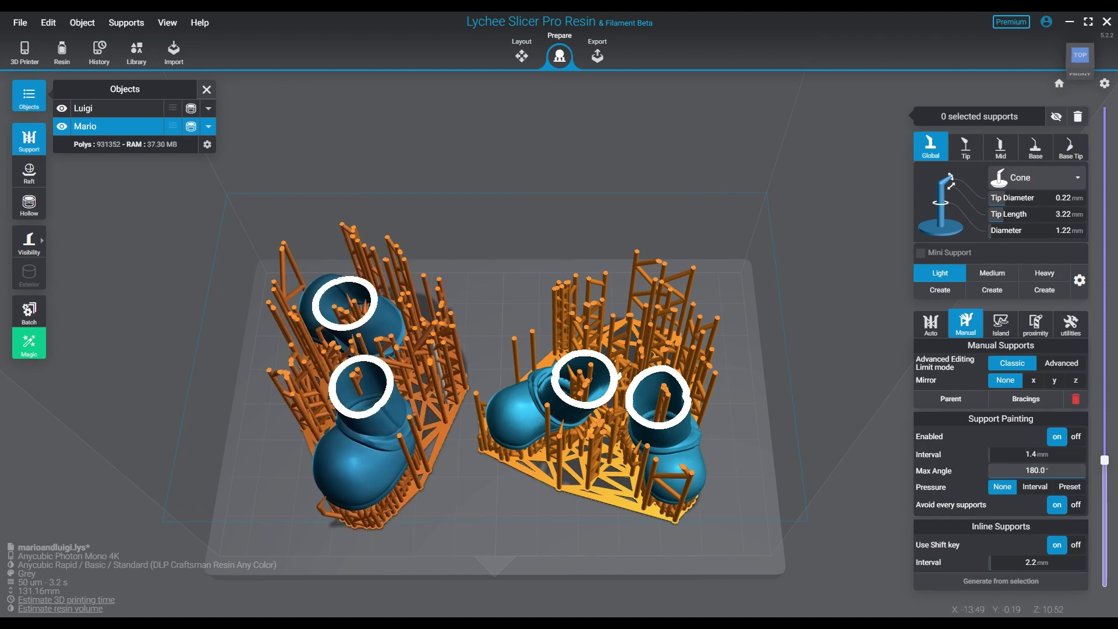
pyautogui.moveTo(714, 513); pyautogui.dragTo(734, 290, button='right')
pyautogui.moveTo(29, 242)
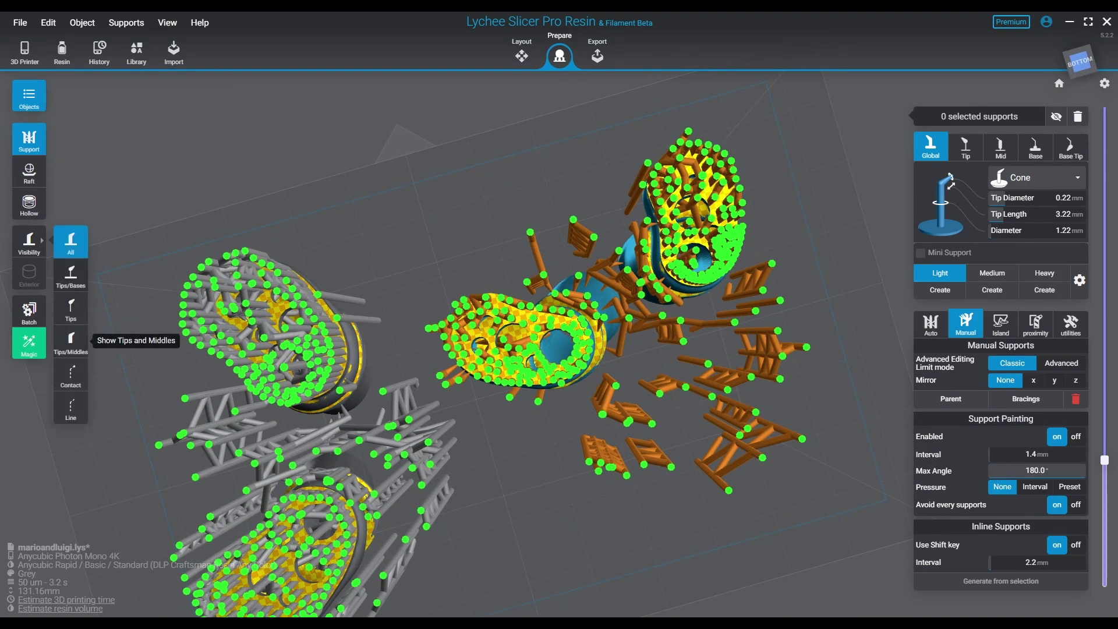
pyautogui.click(70, 376)
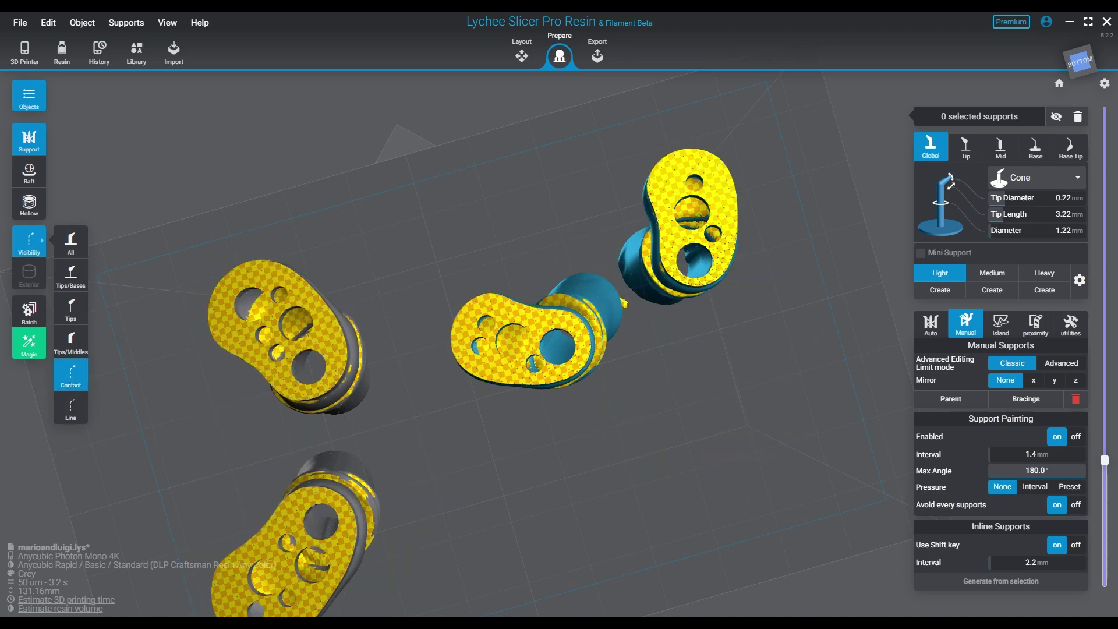
pyautogui.scroll(3, 538, 375)
pyautogui.moveTo(782, 233); pyautogui.dragTo(625, 302, button='middle')
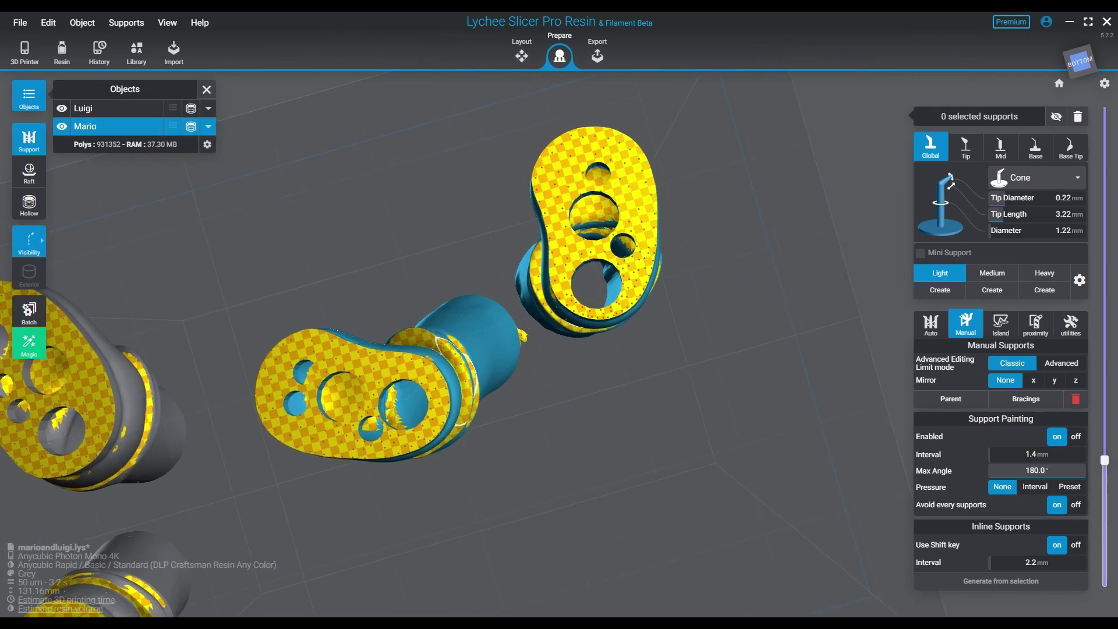
# - Add light supports under the overhanging cuff edges of Mario's two boots
pyautogui.click(520, 337)
pyautogui.moveTo(472, 338); pyautogui.dragTo(452, 434, button='right')
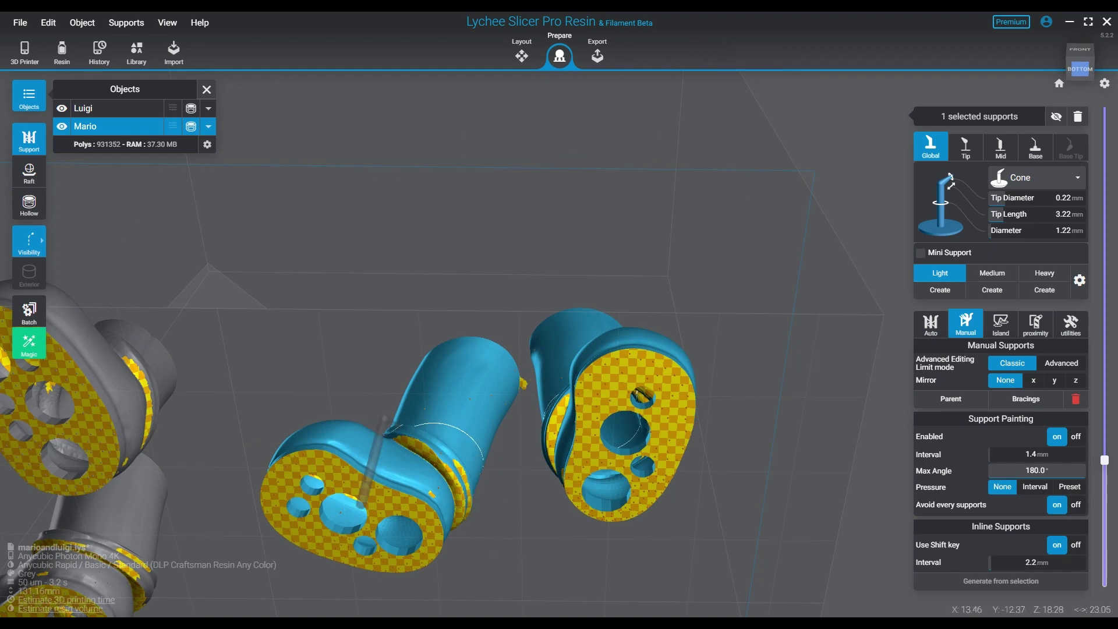
pyautogui.click(398, 433)
pyautogui.keyDown('shift'); pyautogui.click(462, 506); pyautogui.keyUp('shift')
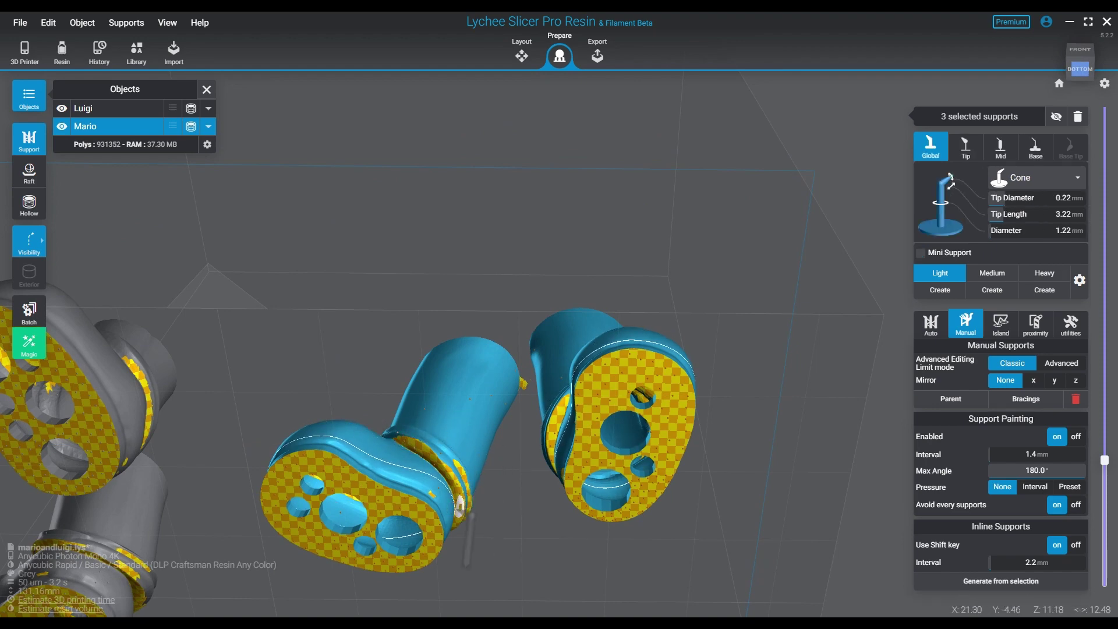
pyautogui.click(567, 398)
pyautogui.keyDown('shift'); pyautogui.click(549, 454); pyautogui.keyUp('shift')
# - Add light supports along the yellow overhangs under the cuffs of Luigi's two boots
pyautogui.moveTo(323, 460); pyautogui.dragTo(367, 456, button='right')
pyautogui.click(169, 237)
pyautogui.click(173, 241)
pyautogui.keyDown('shift'); pyautogui.click(173, 244); pyautogui.keyUp('shift')
pyautogui.moveTo(173, 245); pyautogui.dragTo(460, 319, button='right')
pyautogui.moveTo(727, 431); pyautogui.dragTo(431, 332, button='middle')
pyautogui.moveTo(431, 332); pyautogui.dragTo(501, 285, button='right')
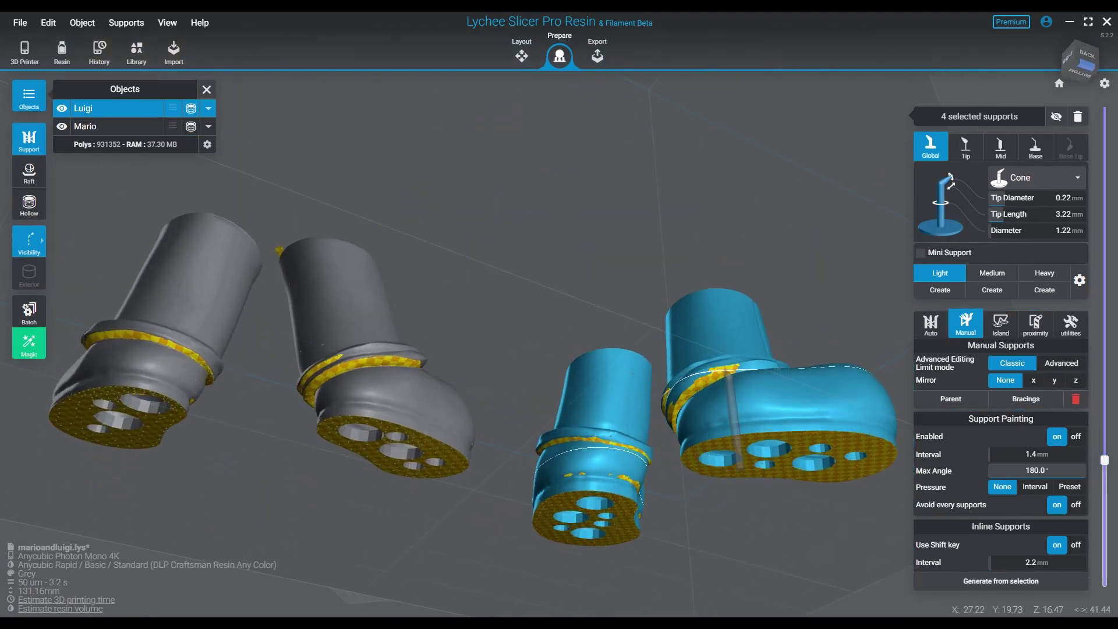
pyautogui.moveTo(727, 370); pyautogui.dragTo(672, 412)
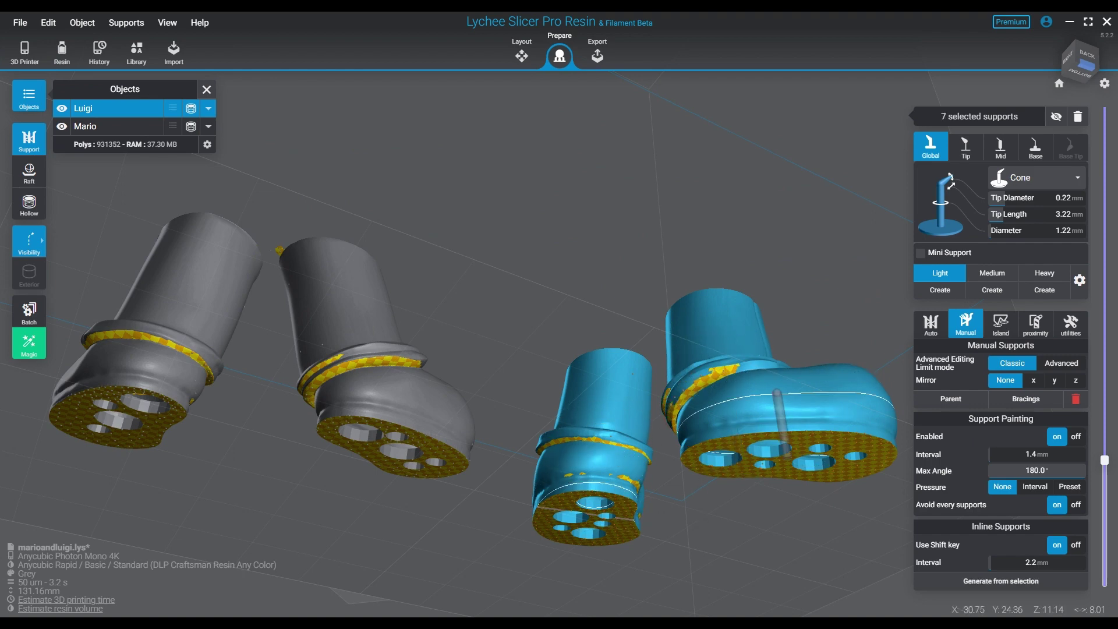
# - Paint rows of light supports along the lower sides of Luigi's boots, just above the soles
pyautogui.moveTo(777, 394); pyautogui.dragTo(844, 392)
pyautogui.moveTo(815, 384)
pyautogui.mouseDown(button='right')
pyautogui.moveTo(618, 379)
pyautogui.moveTo(349, 430)
pyautogui.mouseUp(button='right')
pyautogui.moveTo(367, 441); pyautogui.dragTo(437, 455)
pyautogui.moveTo(441, 476); pyautogui.dragTo(646, 492, button='right')
pyautogui.moveTo(659, 438); pyautogui.dragTo(728, 430)
pyautogui.moveTo(728, 442); pyautogui.dragTo(394, 457, button='right')
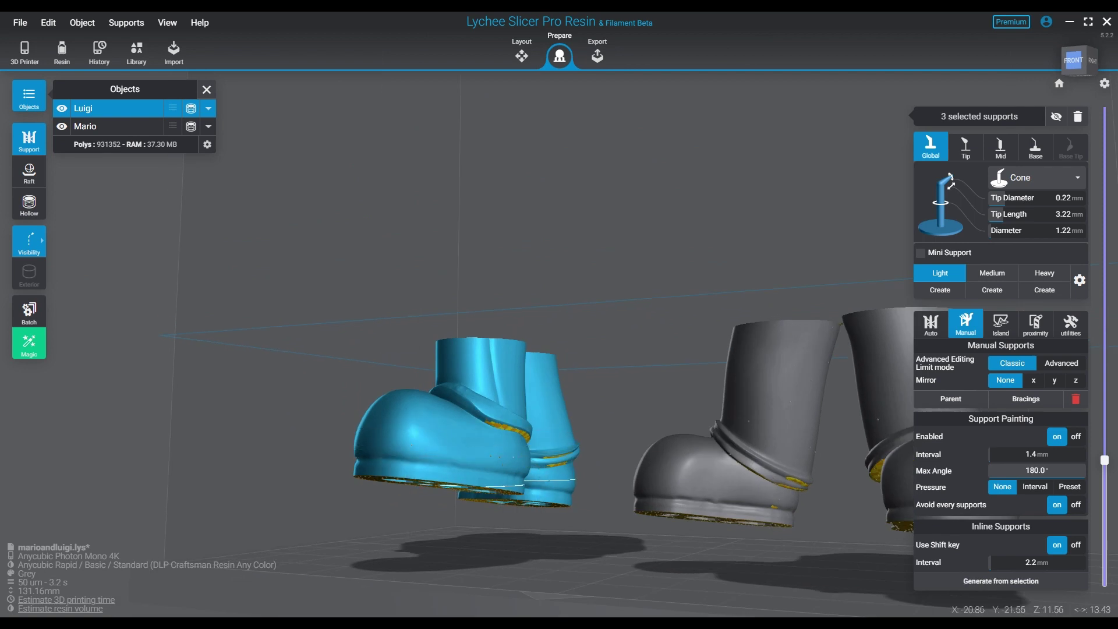
# - Paint light supports along the toe and heel sides of Mario's boots, just above the soles
pyautogui.moveTo(507, 484); pyautogui.dragTo(527, 466, button='right')
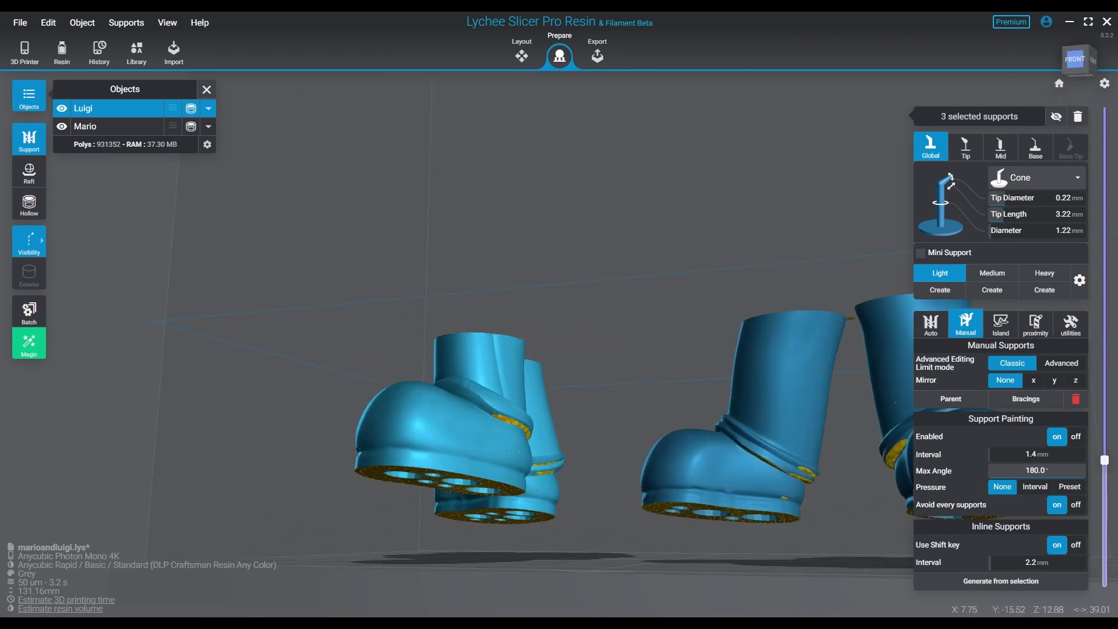
pyautogui.click(702, 466)
pyautogui.moveTo(703, 468)
pyautogui.mouseDown()
pyautogui.moveTo(757, 481)
pyautogui.moveTo(719, 505)
pyautogui.mouseUp()
pyautogui.moveTo(718, 506); pyautogui.dragTo(850, 527, button='right')
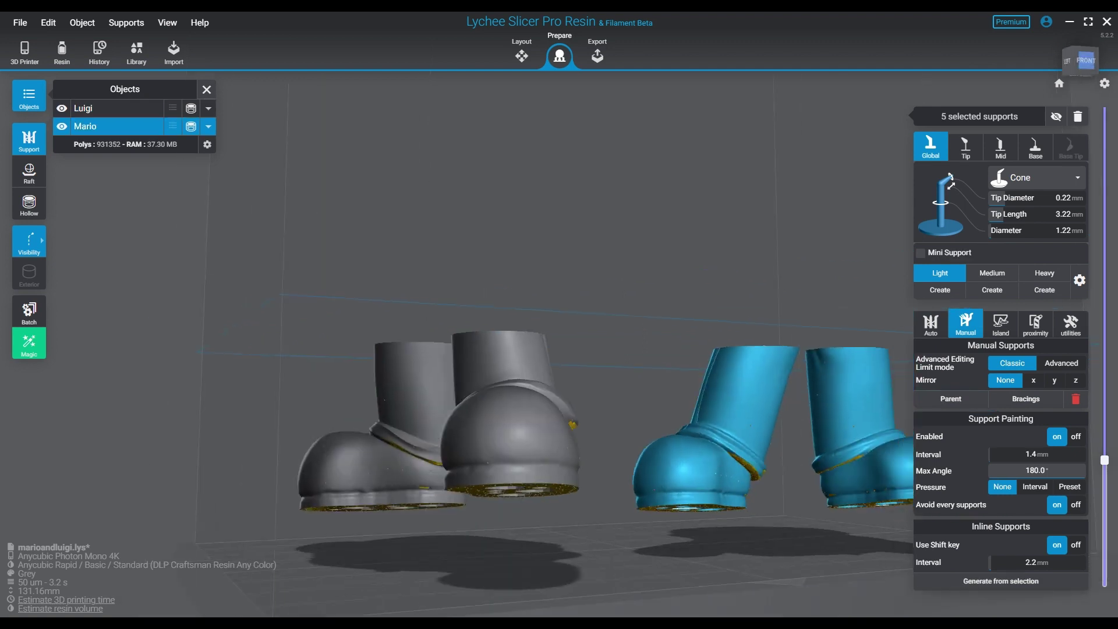
pyautogui.moveTo(768, 512); pyautogui.dragTo(763, 495, button='right')
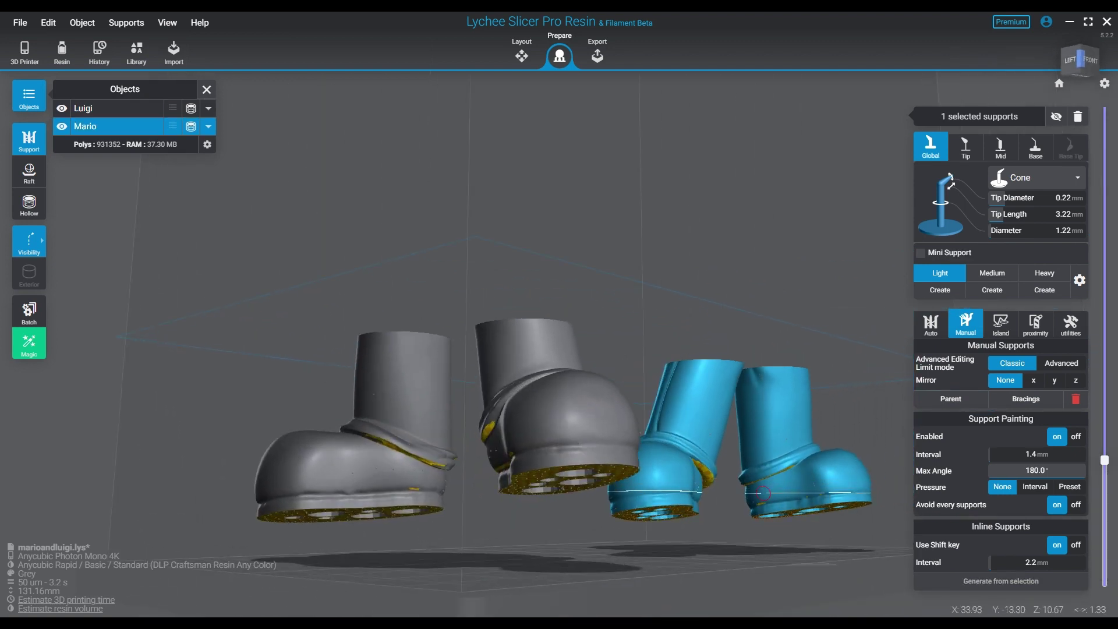
pyautogui.moveTo(763, 494); pyautogui.dragTo(833, 495)
pyautogui.moveTo(833, 495); pyautogui.dragTo(719, 515, button='right')
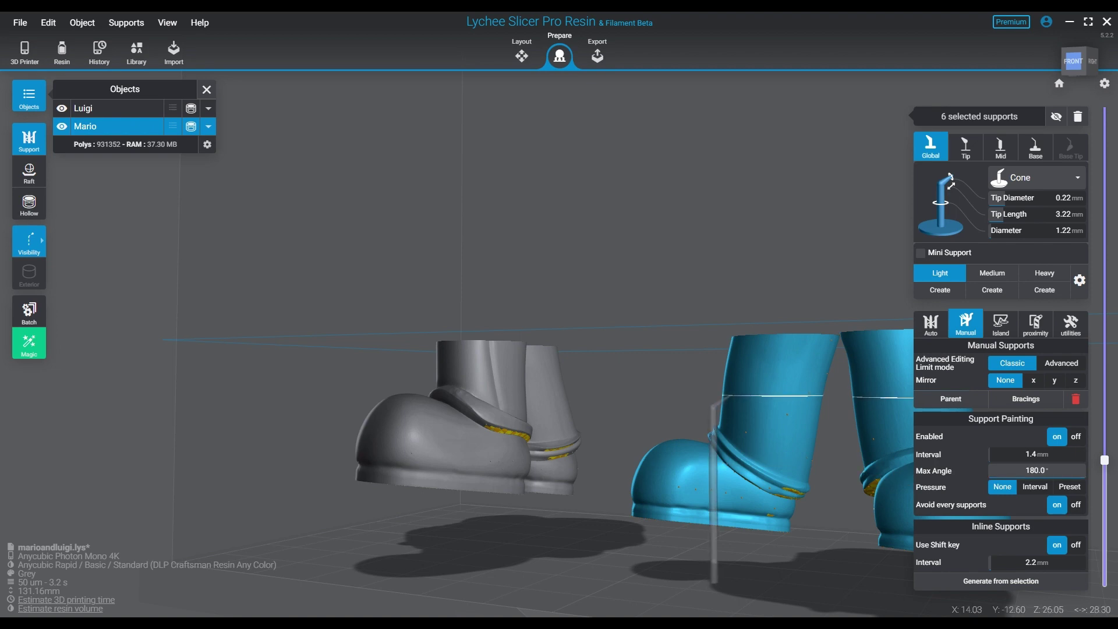
# - Raise the layer cut to 48.80 mm, layer 976, to expose Mario's open waist and Luigi's upper legs
pyautogui.moveTo(721, 396); pyautogui.dragTo(559, 373, button='middle')
pyautogui.moveTo(559, 372); pyautogui.dragTo(601, 463, button='right')
pyautogui.moveTo(1105, 460); pyautogui.dragTo(1104, 409)
pyautogui.press('Up')
pyautogui.press('Up')
pyautogui.press('Up')
pyautogui.press('Up')
pyautogui.press('Up')
pyautogui.press('Up')
pyautogui.press('Up')
pyautogui.press('Up')
pyautogui.press('Up')
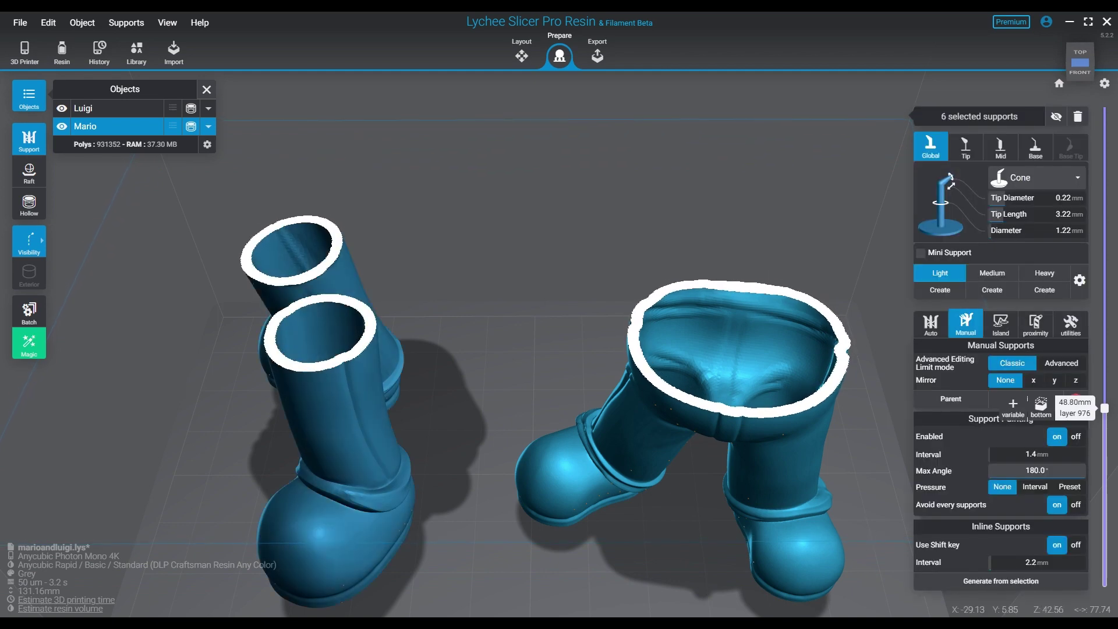
# - Add a light support to the small exposed overhang where Luigi's legs begin to join, and clear the selection
pyautogui.moveTo(466, 420); pyautogui.dragTo(373, 198, button='right')
pyautogui.scroll(5, 442, 280)
pyautogui.moveTo(480, 414); pyautogui.dragTo(481, 250, button='middle')
pyautogui.scroll(5, 481, 253)
pyautogui.moveTo(482, 350); pyautogui.dragTo(512, 256, button='middle')
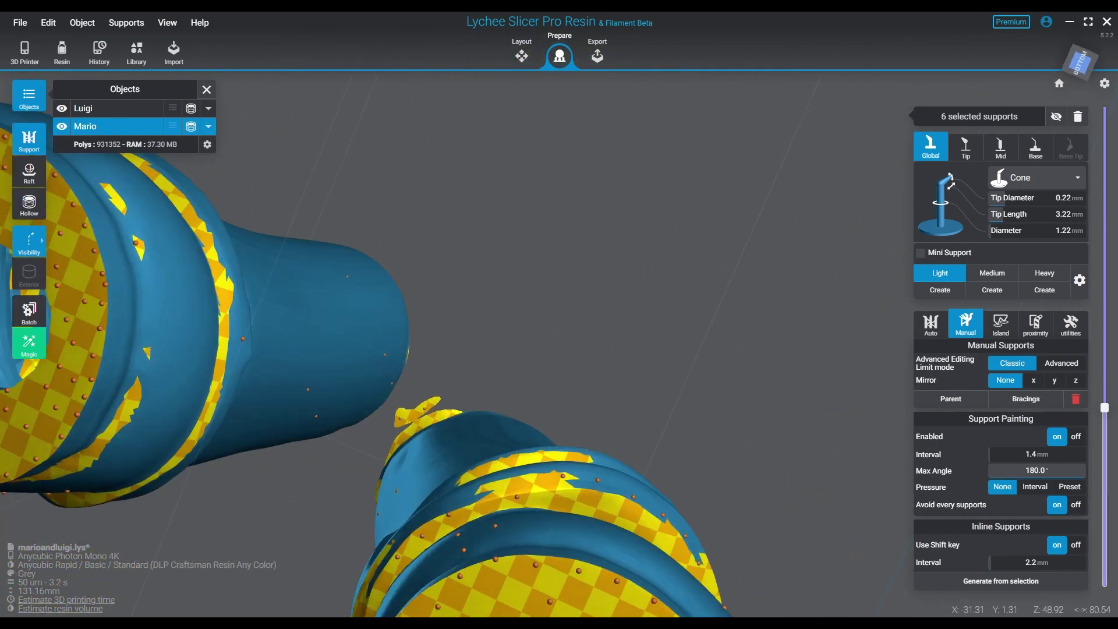
pyautogui.click(417, 412)
pyautogui.click(416, 410)
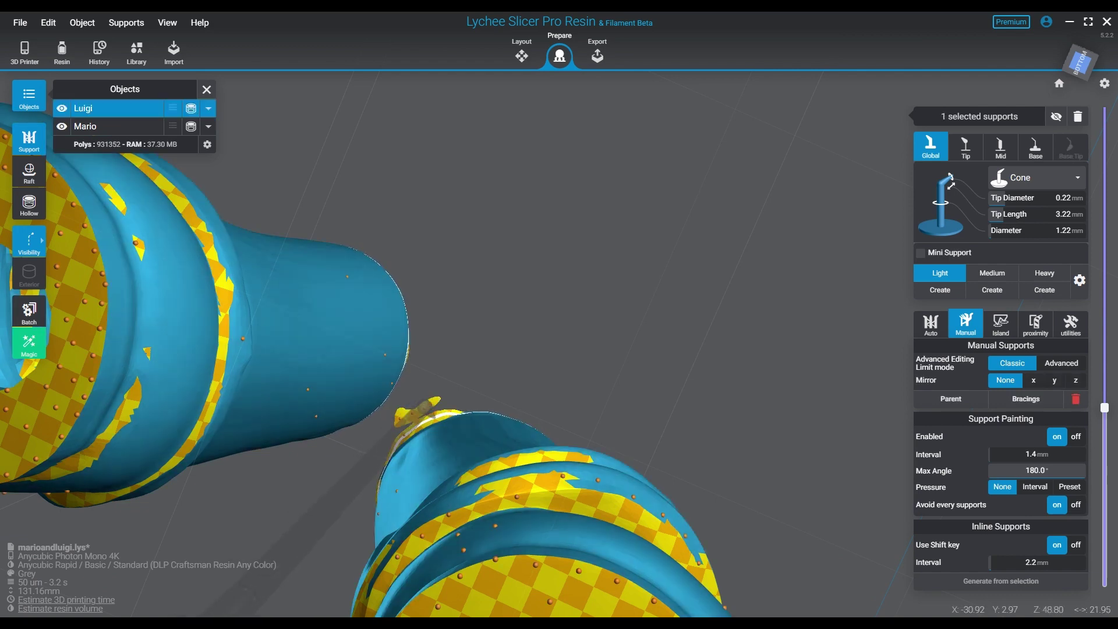
pyautogui.press('Escape')
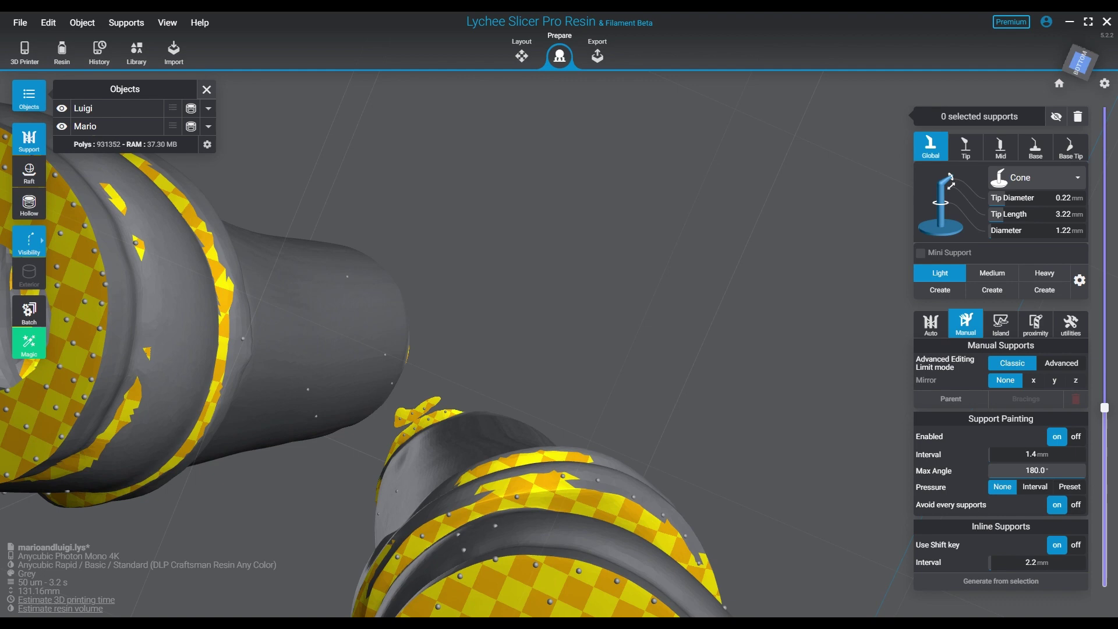
# - Raise the layer cut to the flared rim of Mario's waist, check the overhangs from behind and display all supports in full
pyautogui.moveTo(1104, 407); pyautogui.dragTo(1104, 385)
pyautogui.click(1060, 83)
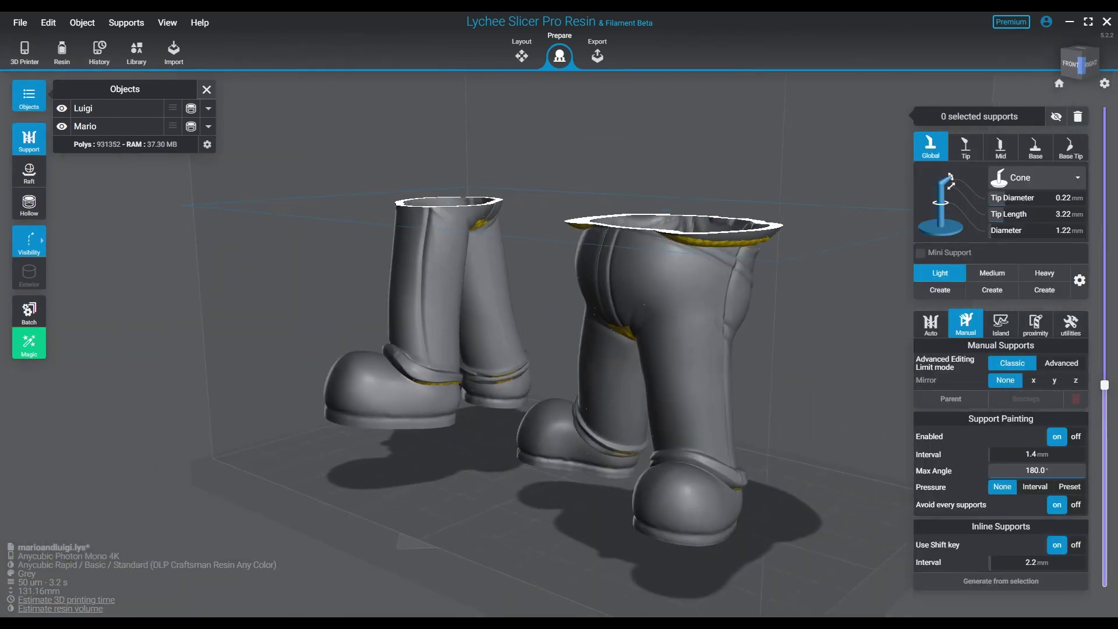
pyautogui.moveTo(815, 244); pyautogui.dragTo(623, 222, button='right')
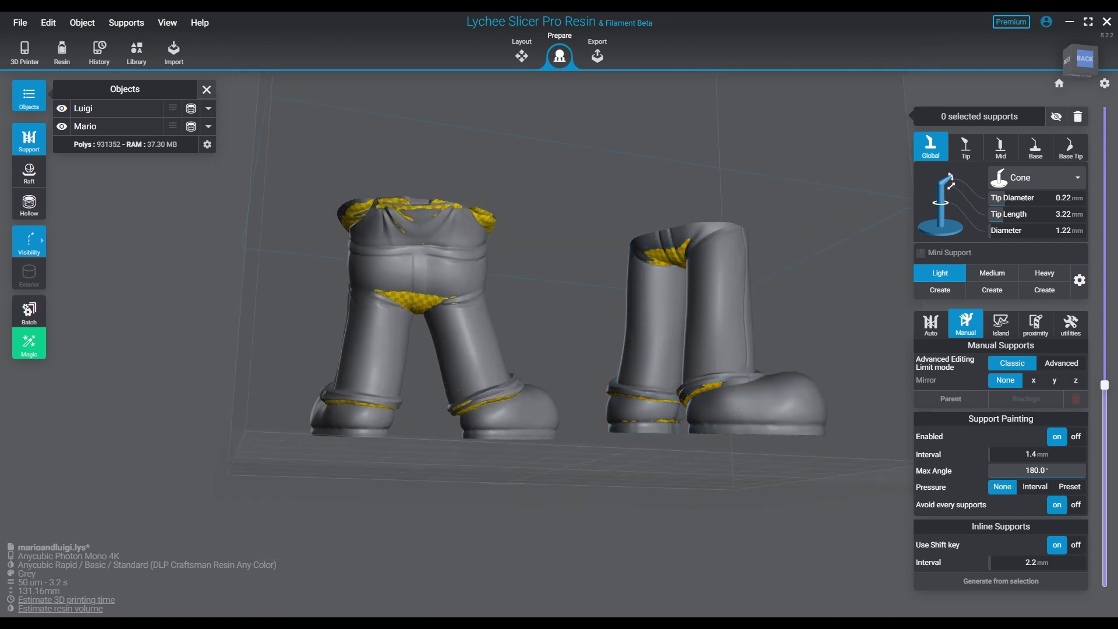
pyautogui.moveTo(1104, 385)
pyautogui.moveTo(1104, 385); pyautogui.dragTo(1104, 390)
pyautogui.moveTo(29, 241)
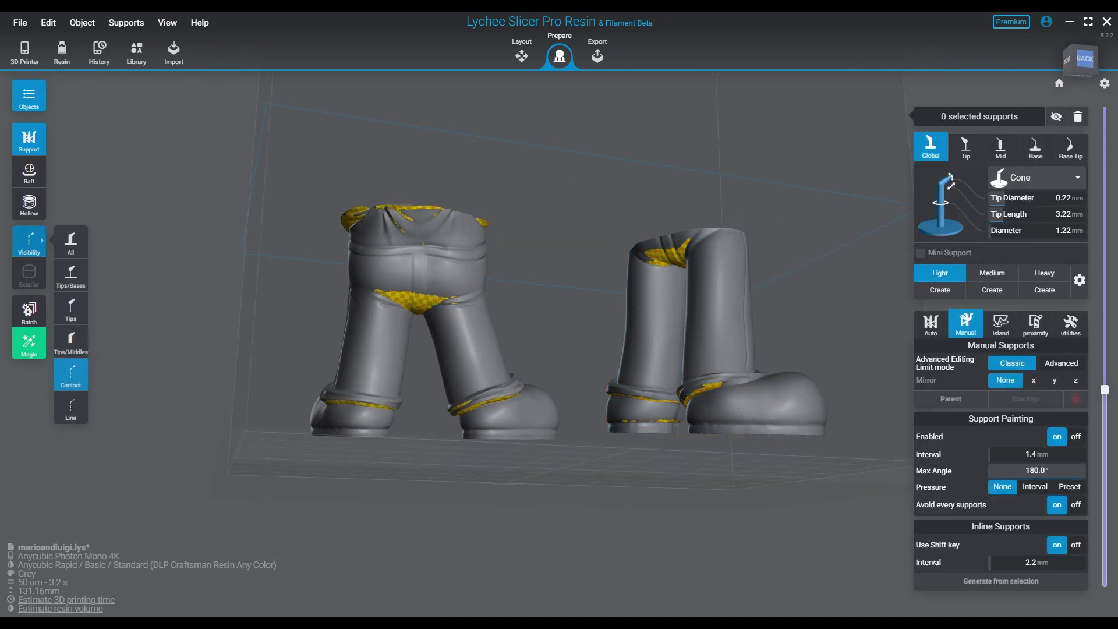
pyautogui.click(70, 243)
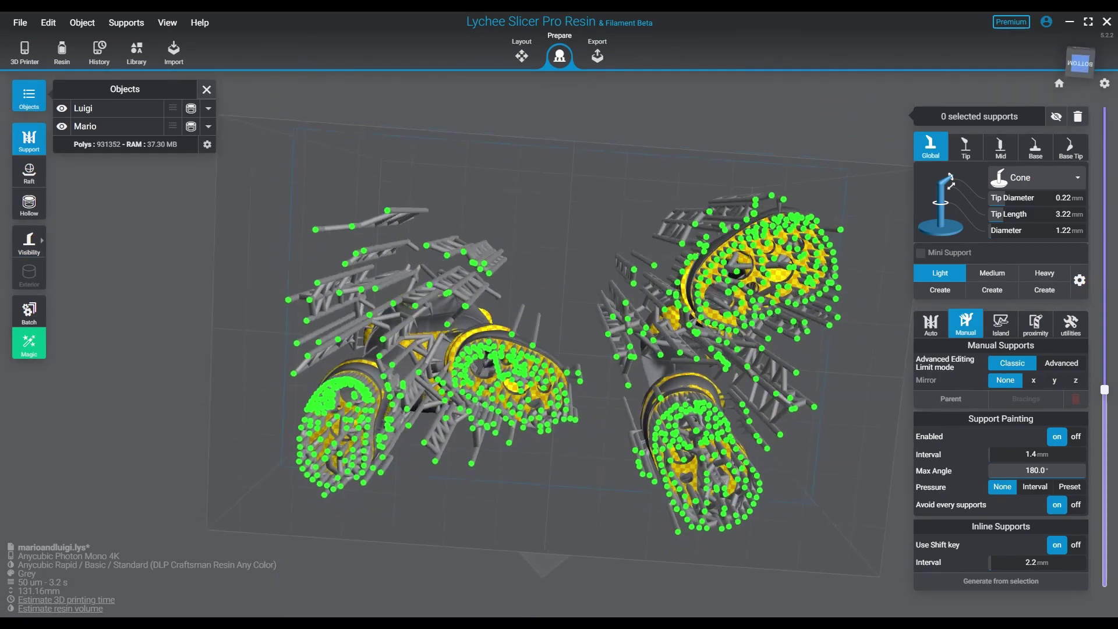
# - Paint light supports under the overhangs of Mario's crotch and waist, and add bracings to the new group
pyautogui.click(451, 352)
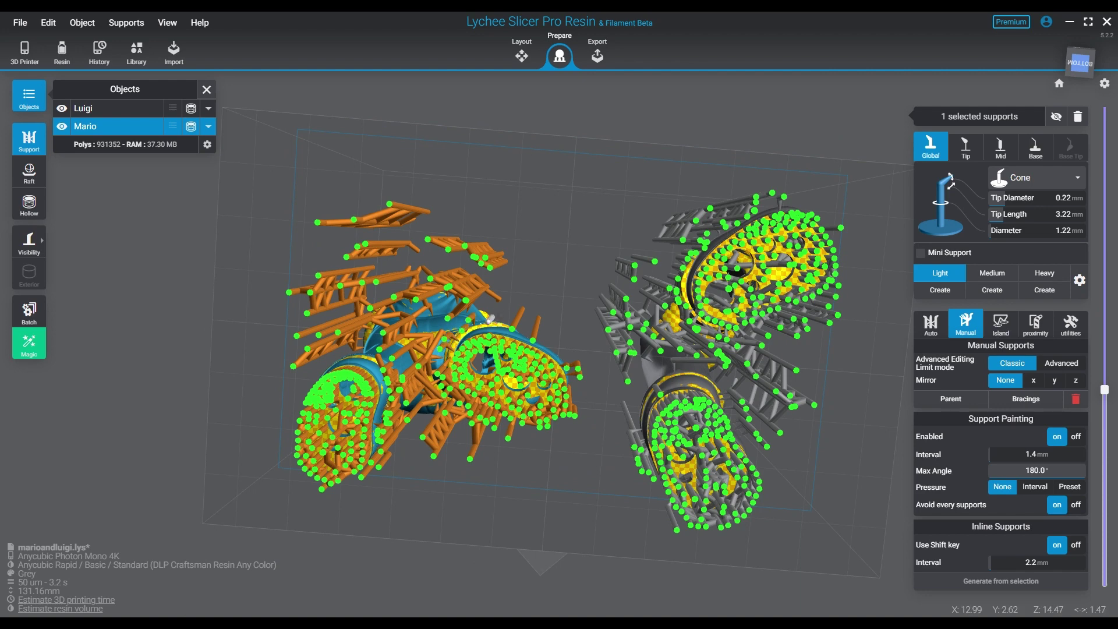
pyautogui.moveTo(501, 326)
pyautogui.mouseDown(button='right')
pyautogui.moveTo(507, 344)
pyautogui.moveTo(440, 354)
pyautogui.moveTo(518, 320)
pyautogui.mouseUp(button='right')
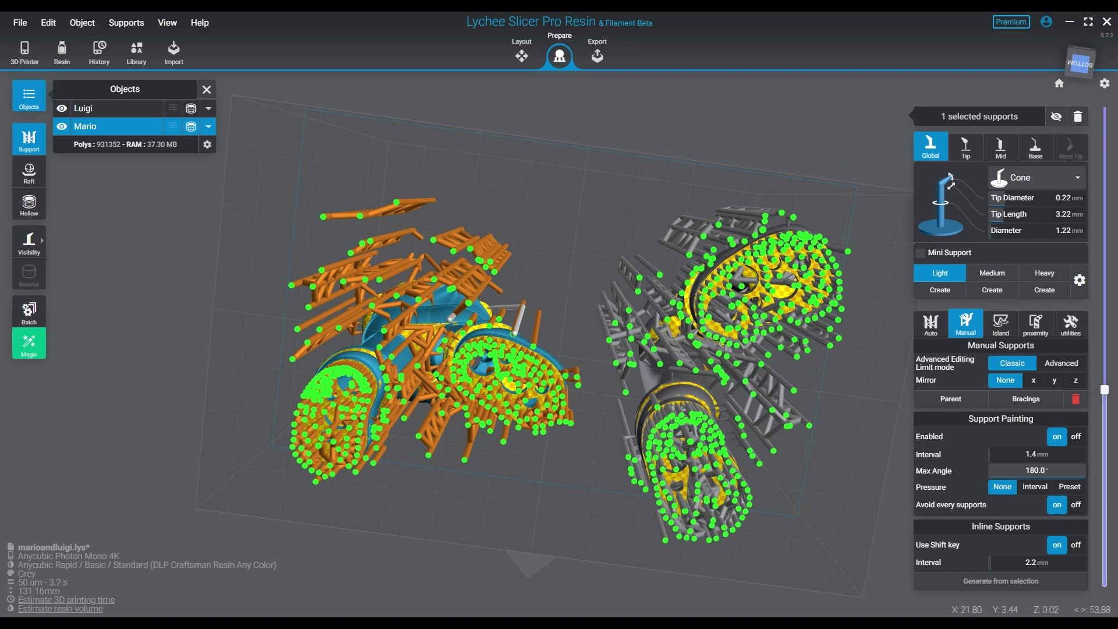
pyautogui.press('v')
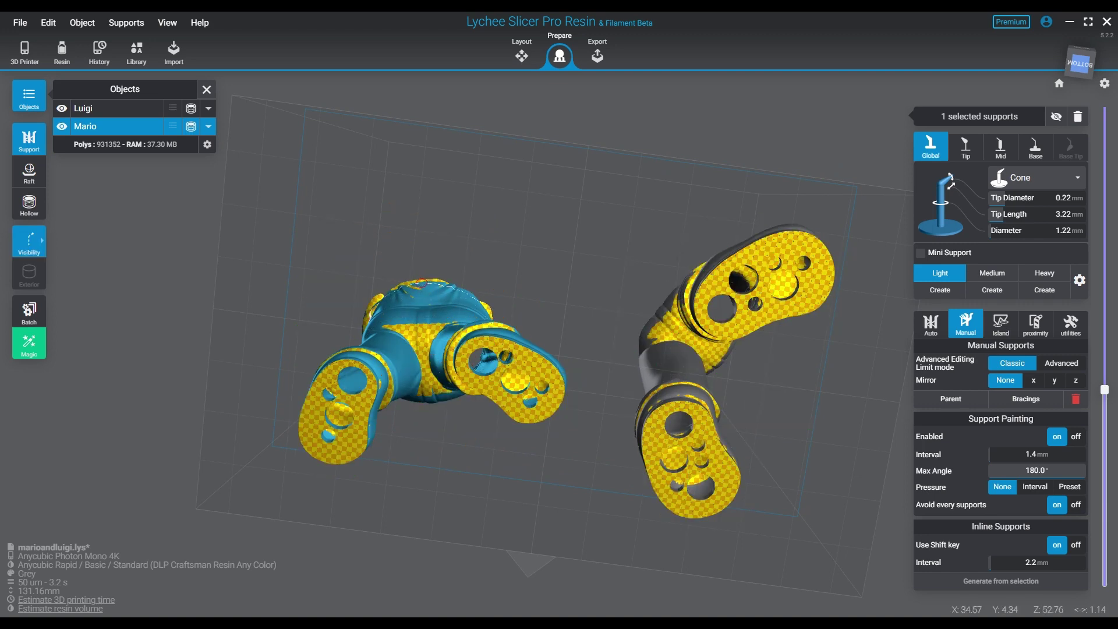
pyautogui.keyDown('shift'); pyautogui.click(366, 315); pyautogui.keyUp('shift')
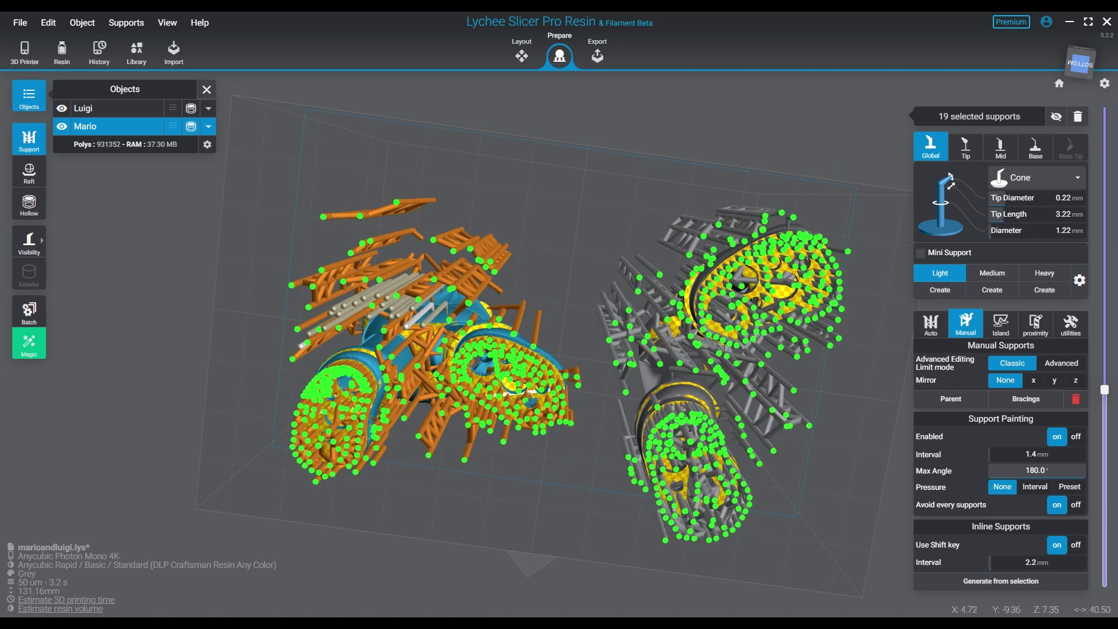
pyautogui.moveTo(420, 291); pyautogui.dragTo(428, 428, button='right')
pyautogui.click(1026, 399)
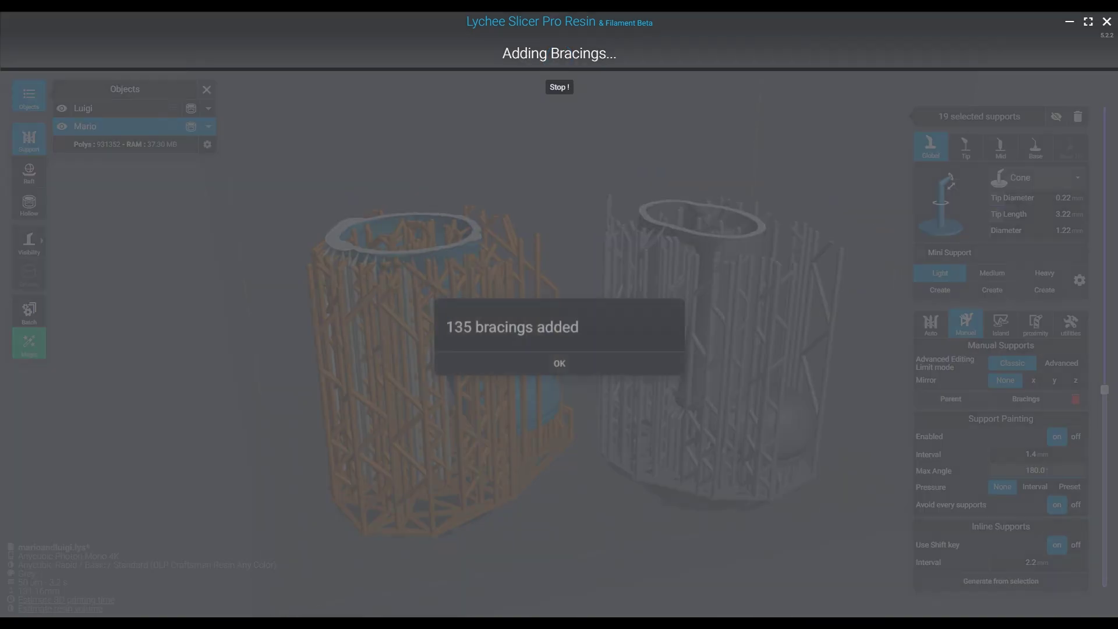
pyautogui.click(559, 350)
pyautogui.moveTo(495, 461); pyautogui.dragTo(488, 326, button='right')
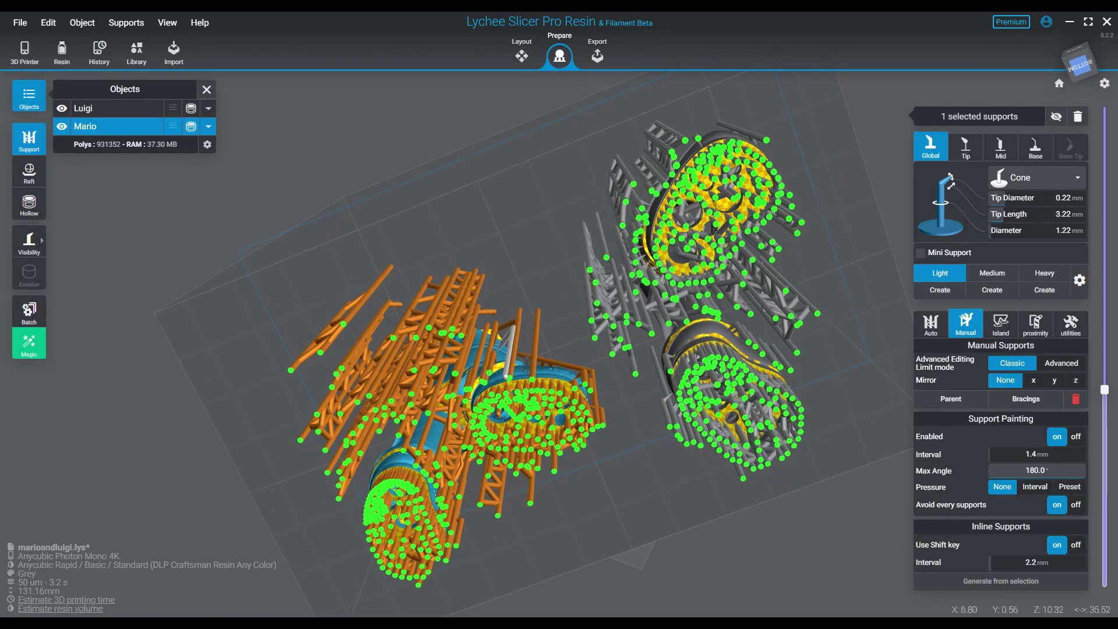
# - Paint light supports along the overhang at the side of Mario's waist and add bracings to the new group
pyautogui.moveTo(526, 357); pyautogui.dragTo(377, 442, button='right')
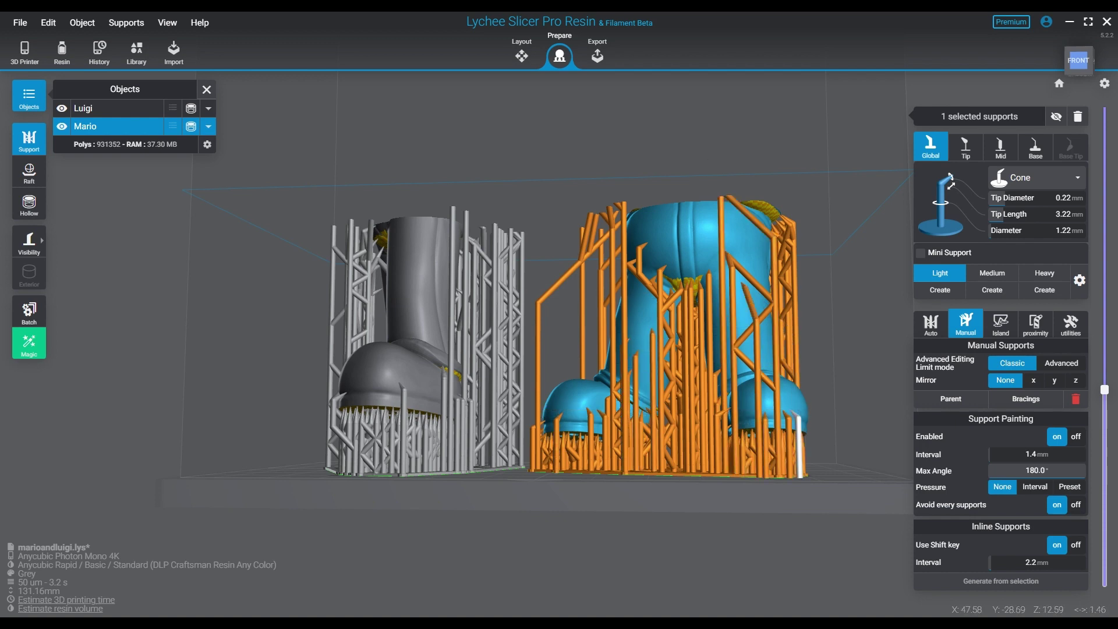
pyautogui.moveTo(801, 425); pyautogui.dragTo(620, 402, button='right')
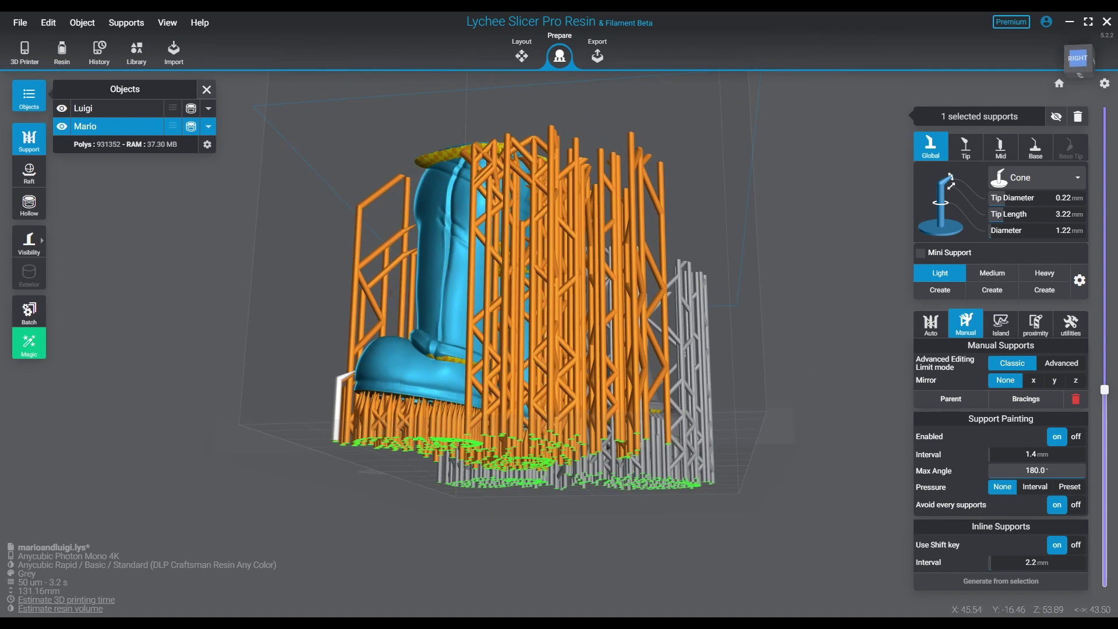
pyautogui.moveTo(418, 166); pyautogui.dragTo(484, 152)
pyautogui.click(1026, 399)
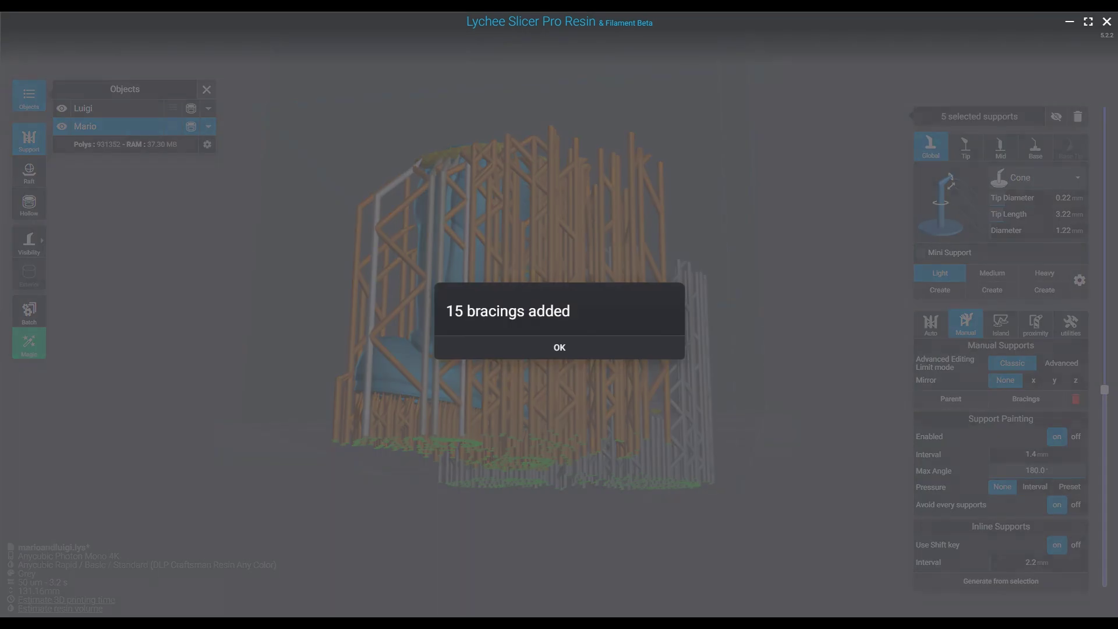
pyautogui.click(560, 351)
# - Add bracings to Mario's supports with one tall support at the side of his waist selected, and clear the selection
pyautogui.moveTo(419, 349); pyautogui.dragTo(556, 371, button='right')
pyautogui.click(561, 161)
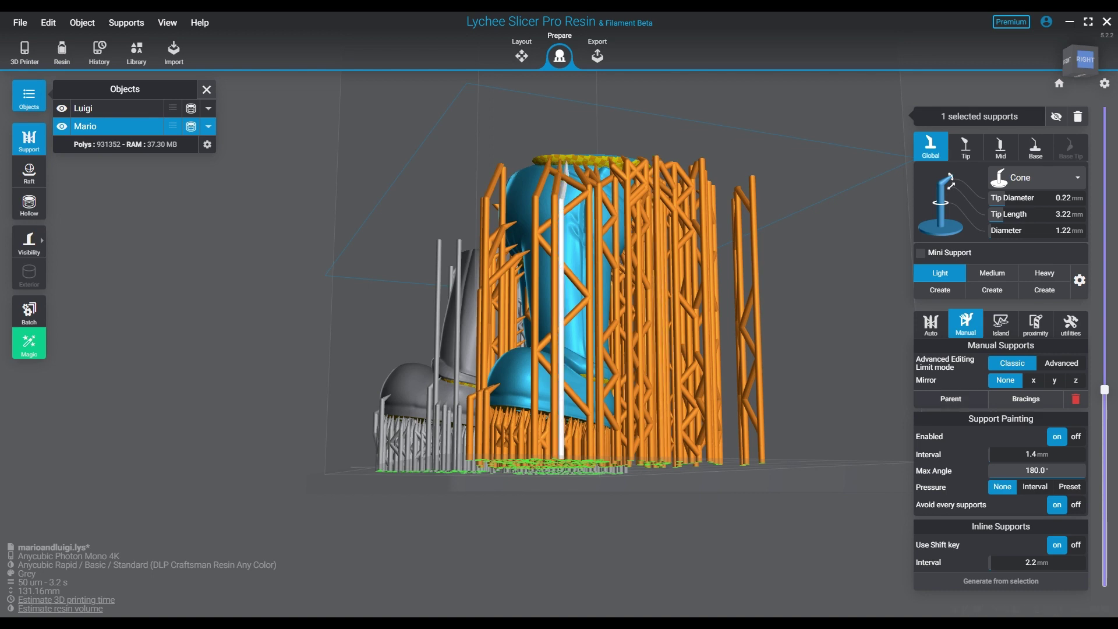
pyautogui.click(1026, 399)
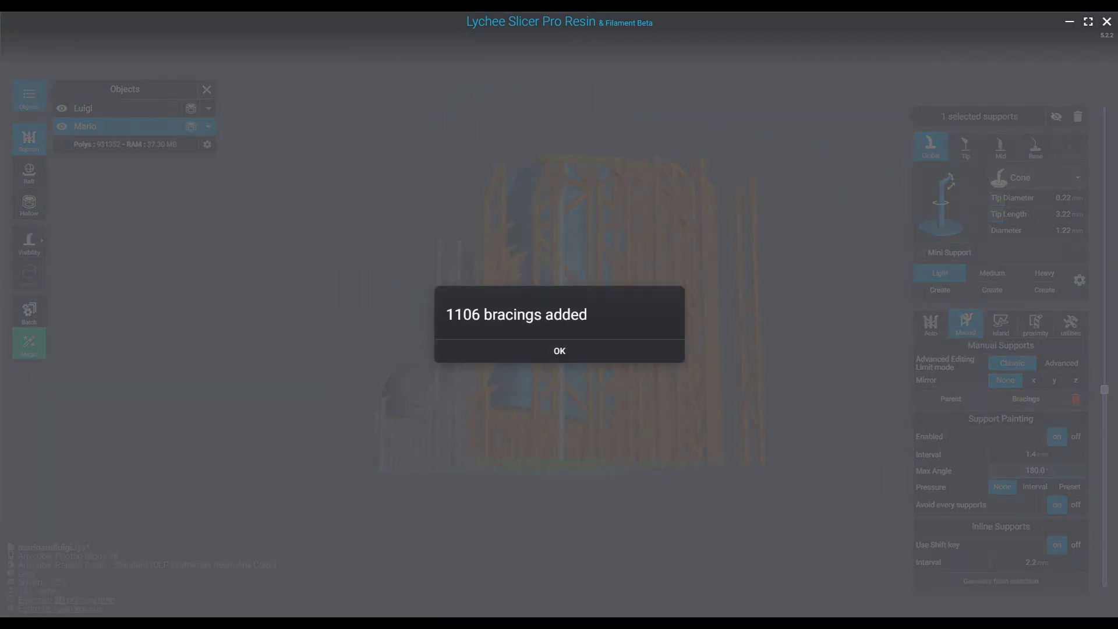
pyautogui.click(560, 351)
pyautogui.moveTo(617, 327); pyautogui.dragTo(448, 326, button='right')
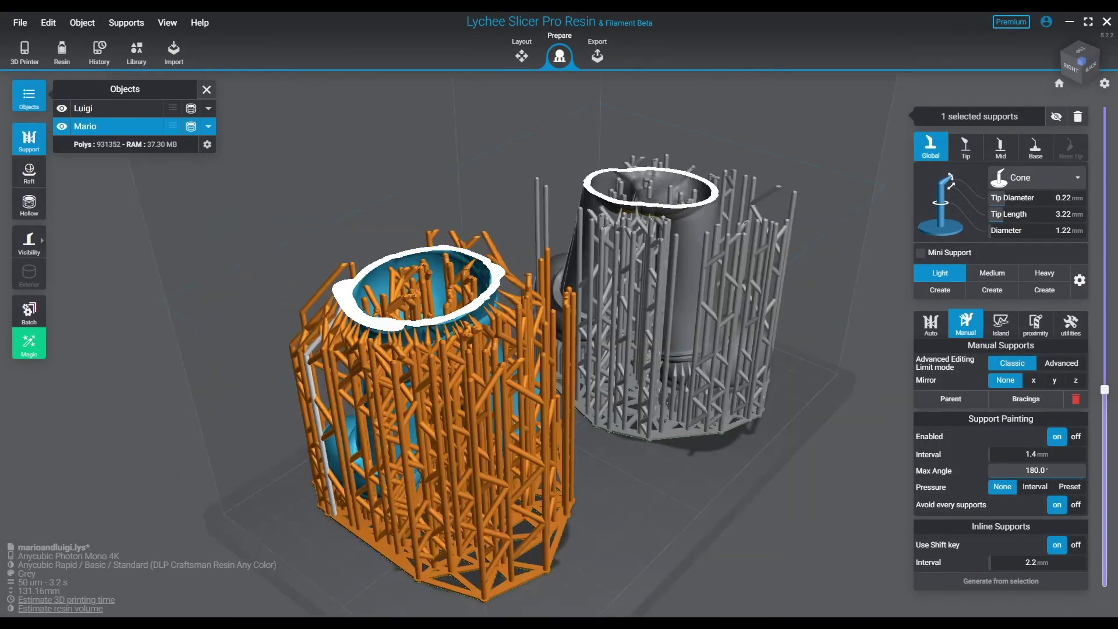
pyautogui.press('Escape')
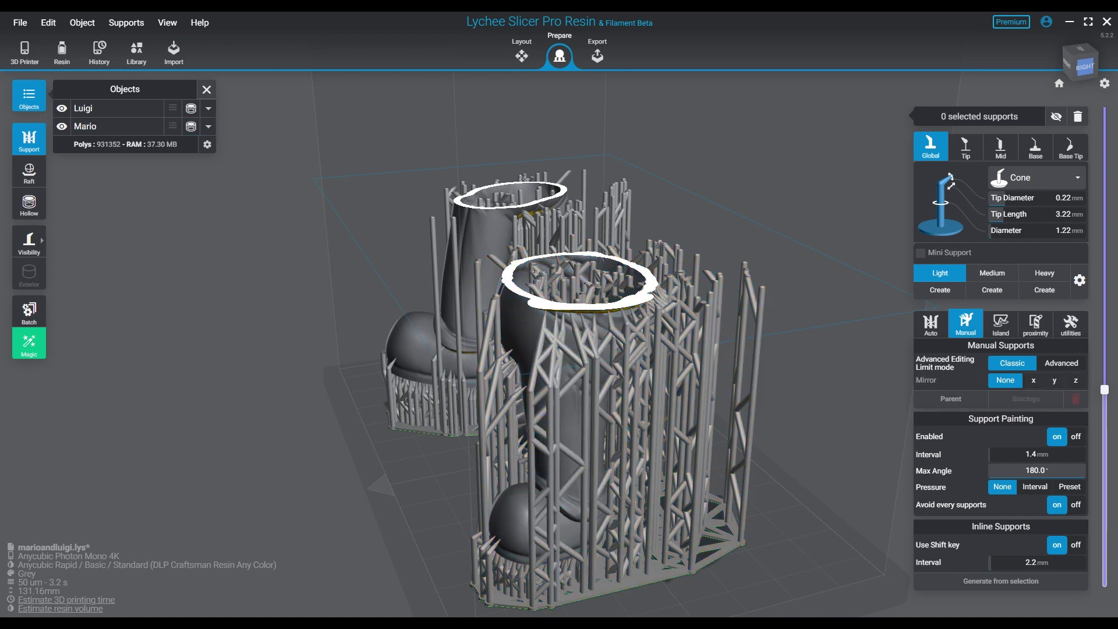
# - Select the two adjacent tall supports beside Mario's leg and add bracings between them
pyautogui.click(557, 420)
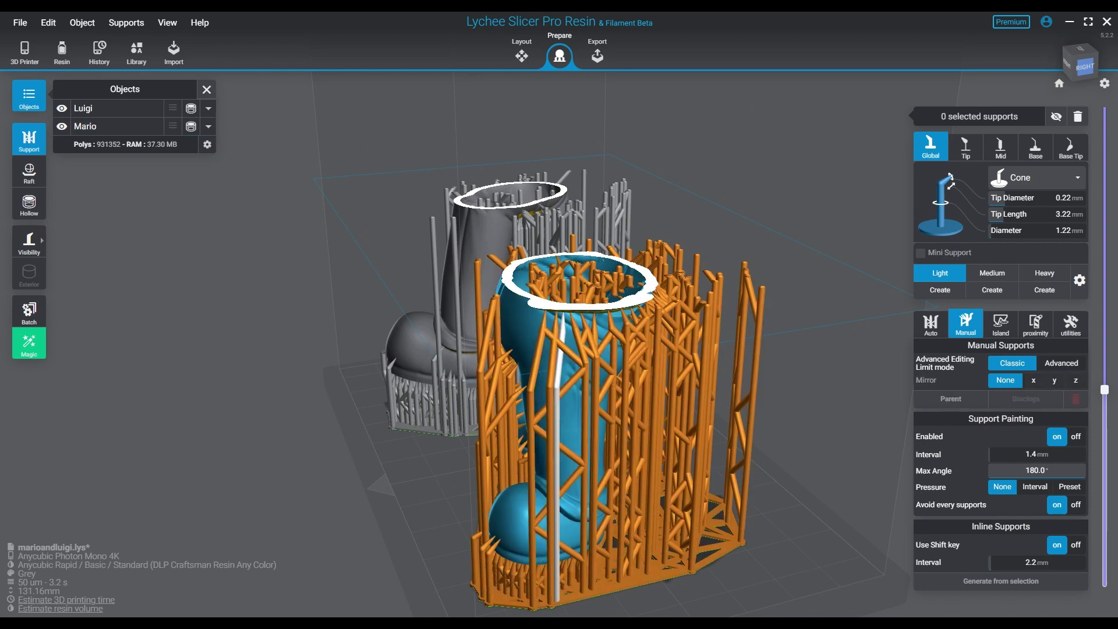
pyautogui.keyDown('ctrl'); pyautogui.click(552, 408); pyautogui.keyUp('ctrl')
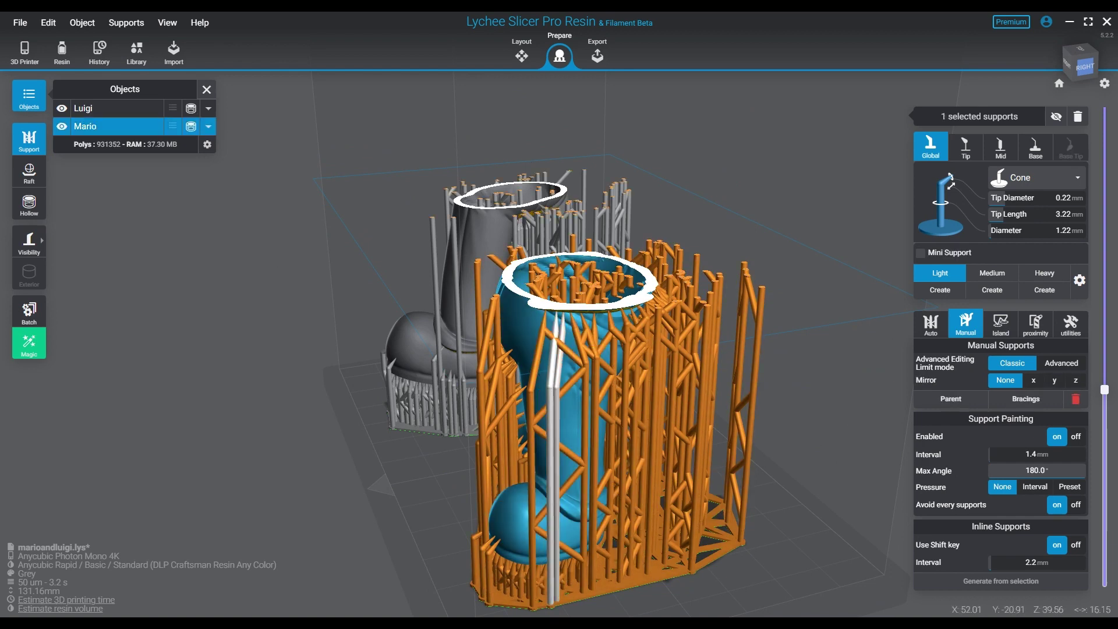
pyautogui.press('b')
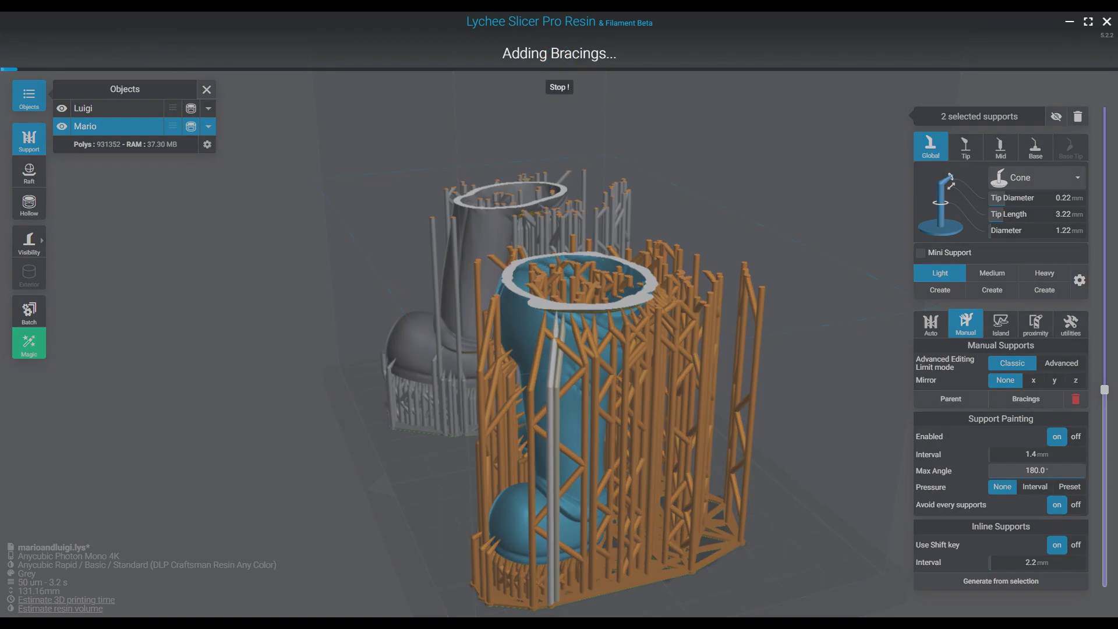
pyautogui.press('Return')
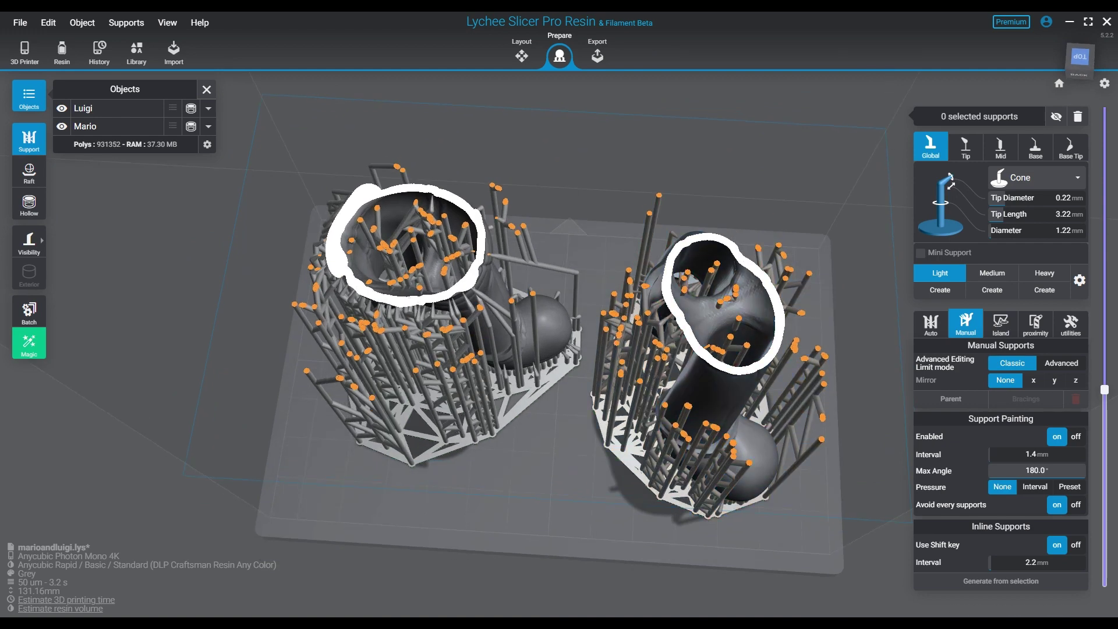
# - Raise the layer cut to 63.04 mm, layer 1261, and display the supports only as contact points to expose the overhangs from below
pyautogui.moveTo(1104, 389)
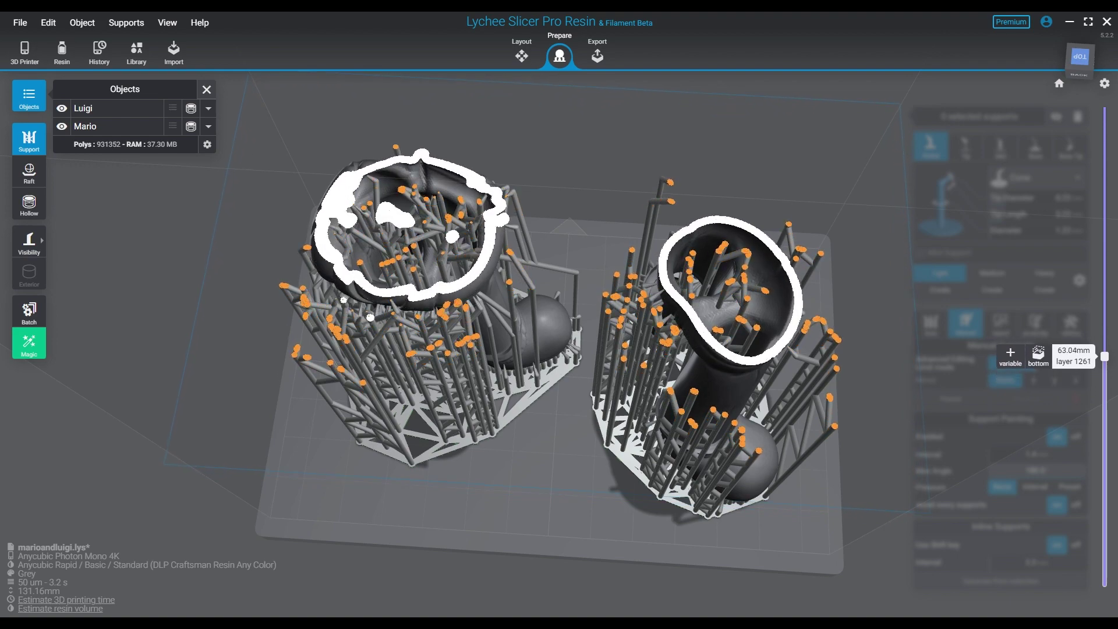
pyautogui.moveTo(442, 373); pyautogui.dragTo(466, 215, button='right')
pyautogui.scroll(3, 466, 291)
pyautogui.moveTo(466, 292); pyautogui.dragTo(600, 390, button='right')
pyautogui.moveTo(559, 262); pyautogui.dragTo(530, 431, button='middle')
pyautogui.moveTo(629, 431)
pyautogui.mouseDown(button='right')
pyautogui.moveTo(635, 297)
pyautogui.moveTo(597, 174)
pyautogui.moveTo(585, 262)
pyautogui.moveTo(623, 431)
pyautogui.mouseUp(button='right')
pyautogui.moveTo(606, 384); pyautogui.dragTo(370, 472, button='right')
pyautogui.moveTo(705, 355); pyautogui.dragTo(542, 443, button='right')
pyautogui.moveTo(30, 241)
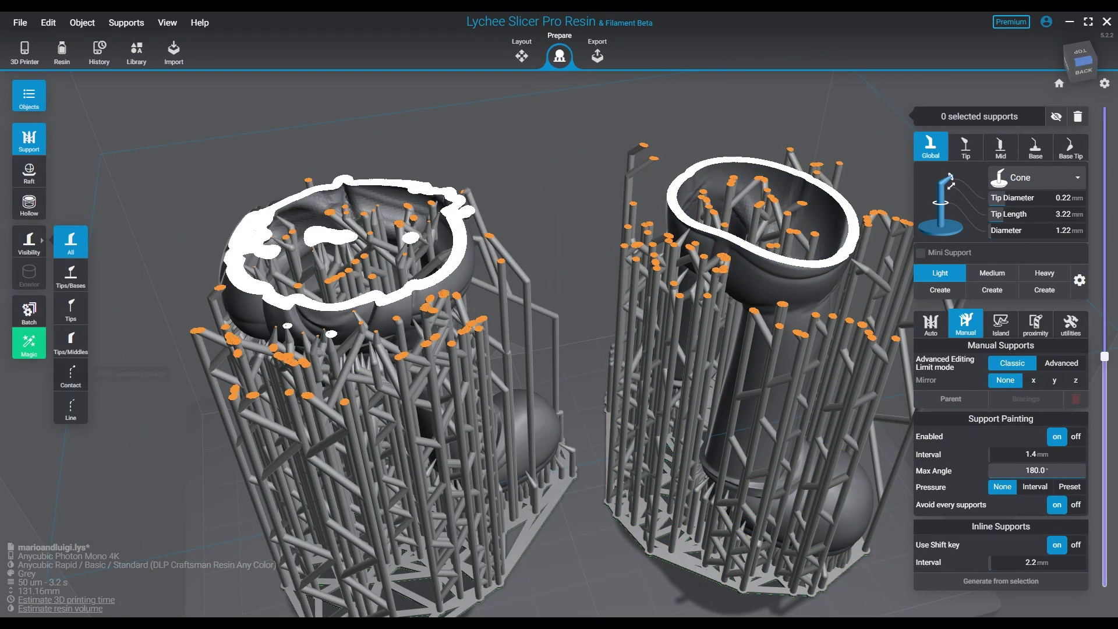
pyautogui.click(70, 376)
pyautogui.moveTo(408, 478); pyautogui.dragTo(437, 233, button='right')
pyautogui.scroll(5, 437, 227)
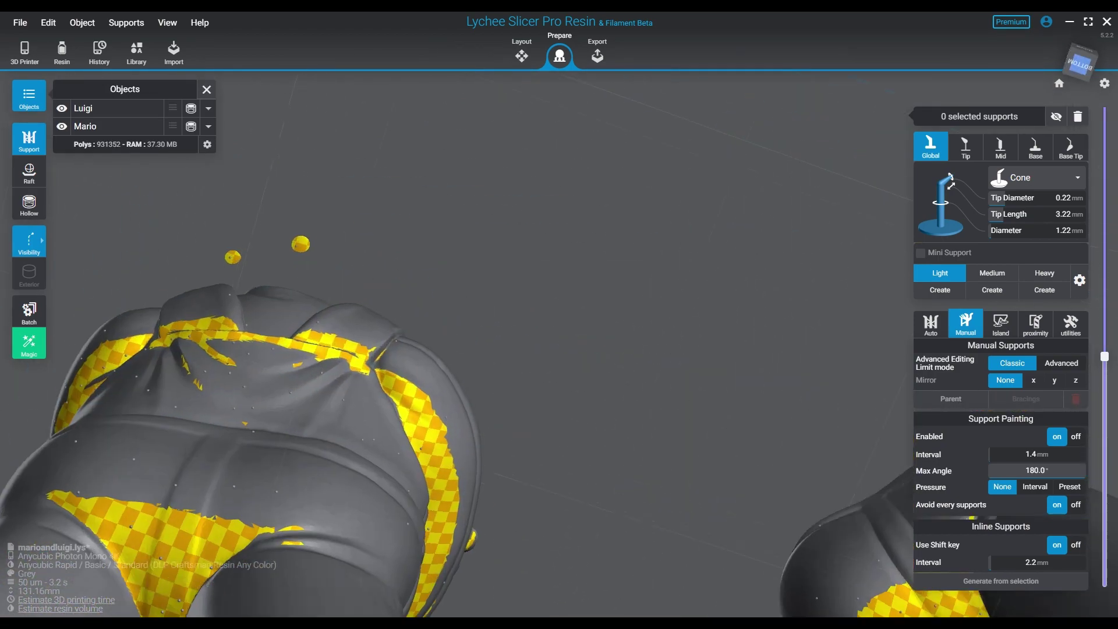
# - Add a light support to the larger of the two small detached islands behind Mario's back, and clear the selection
pyautogui.click(283, 245)
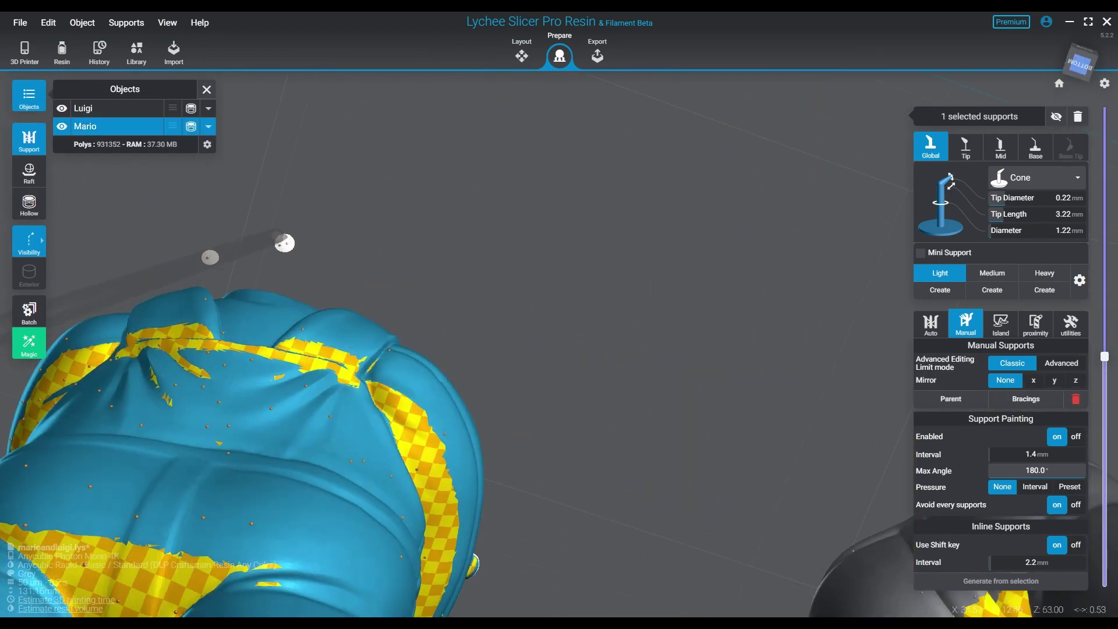
pyautogui.click(489, 291)
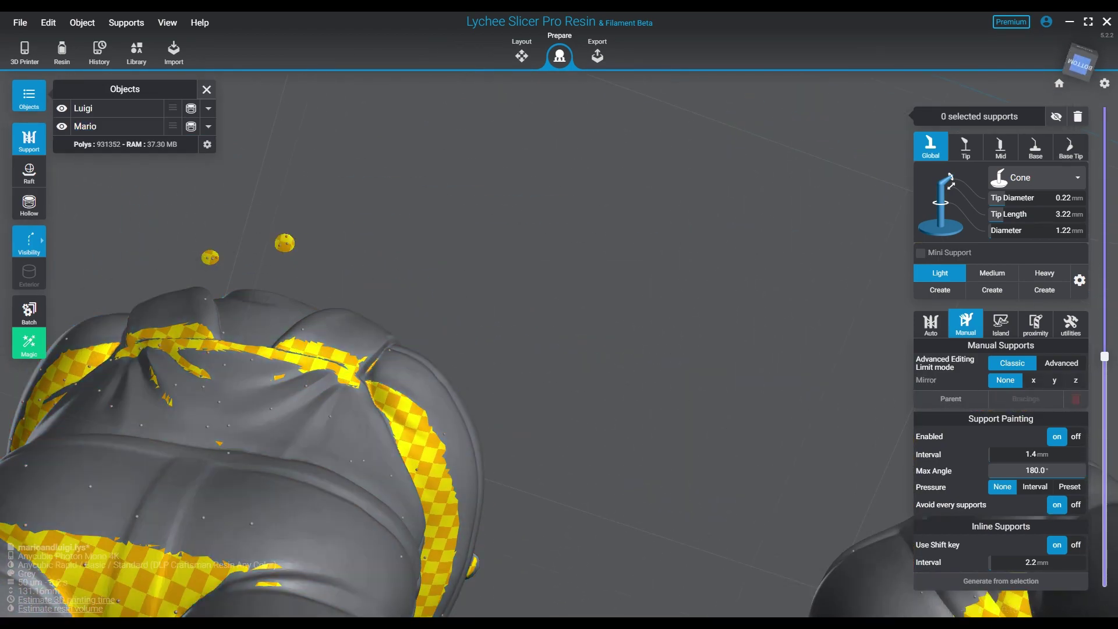
pyautogui.scroll(-3, 495, 314)
# - Raise the layer cut in stages to 67.25 mm, layer 1345
pyautogui.keyDown('ctrl'); pyautogui.scroll(1, 495, 321); pyautogui.keyUp('ctrl')
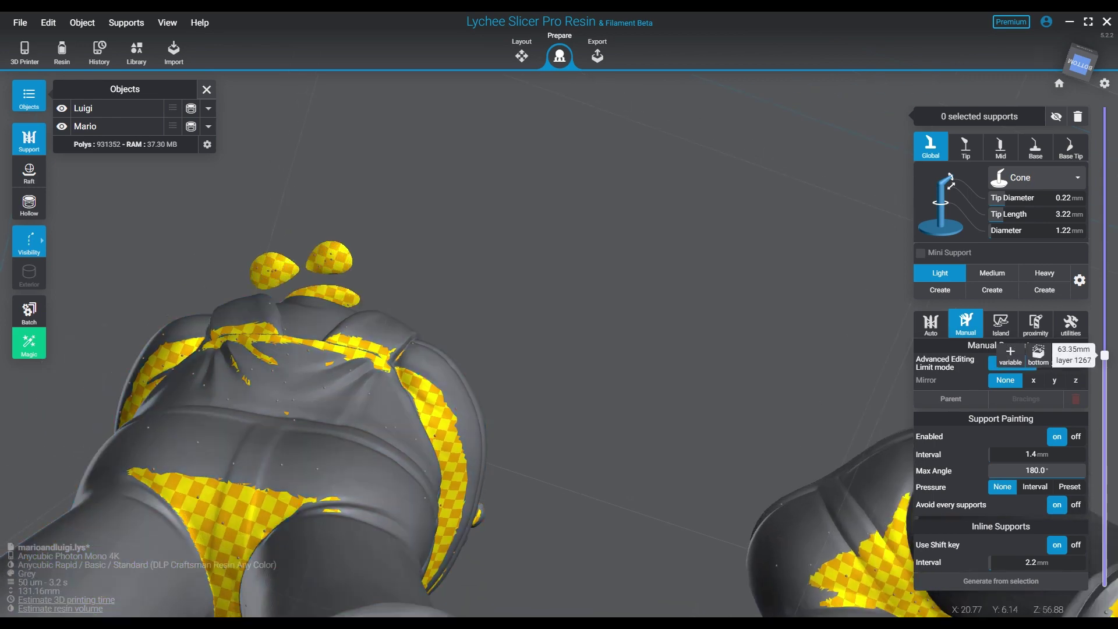
pyautogui.moveTo(1105, 356); pyautogui.dragTo(1104, 352)
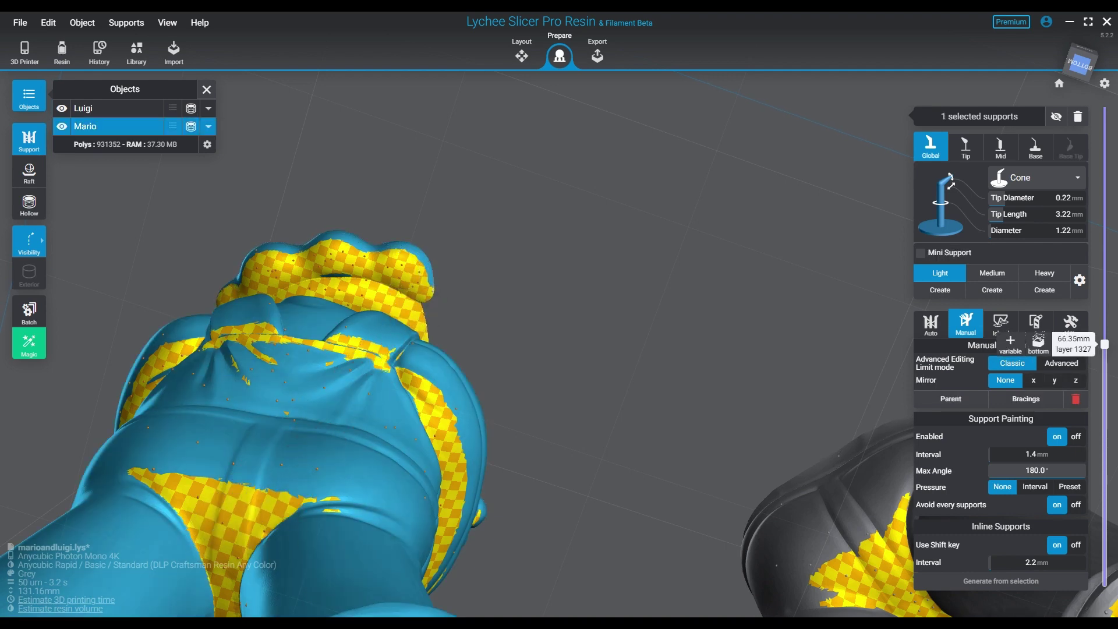
pyautogui.moveTo(1105, 344); pyautogui.dragTo(1104, 340)
# - Paint light supports under the outer edge of Mario's folded arm at the front and add bracings to the group
pyautogui.moveTo(751, 443); pyautogui.dragTo(465, 285, button='middle')
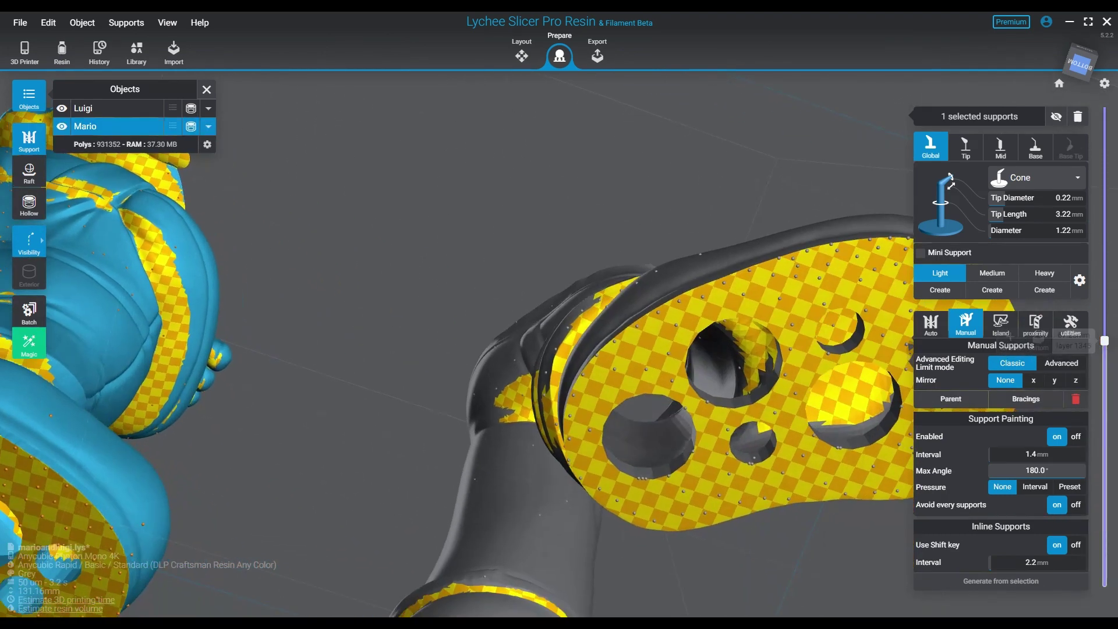
pyautogui.moveTo(465, 285); pyautogui.dragTo(373, 466, button='right')
pyautogui.moveTo(373, 466); pyautogui.dragTo(530, 513, button='middle')
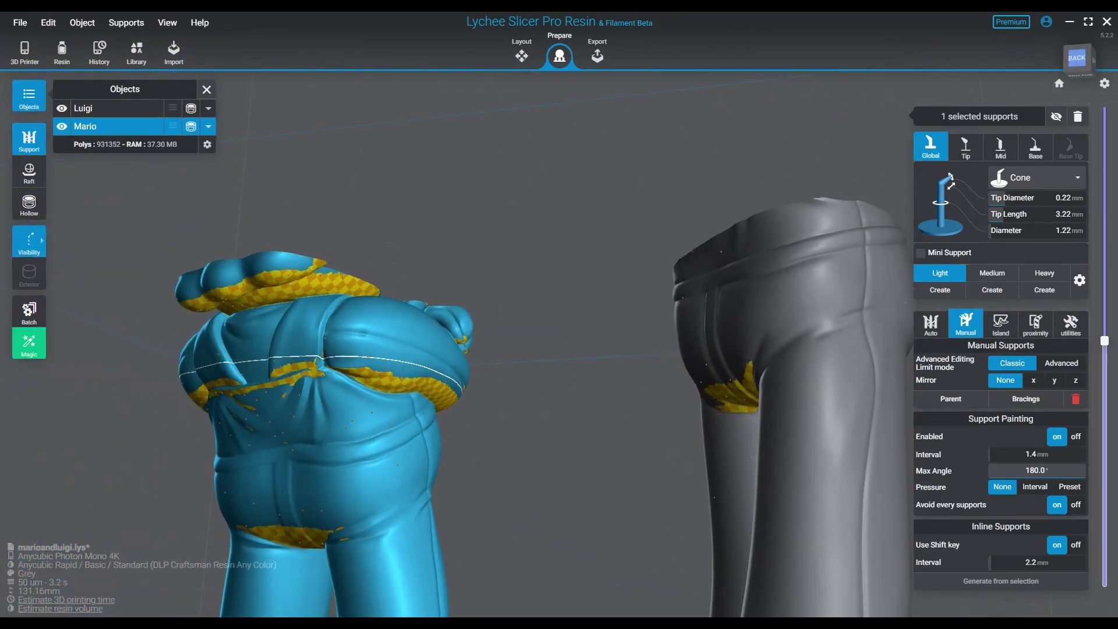
pyautogui.moveTo(611, 455); pyautogui.dragTo(291, 379, button='right')
pyautogui.moveTo(518, 273); pyautogui.dragTo(564, 233, button='right')
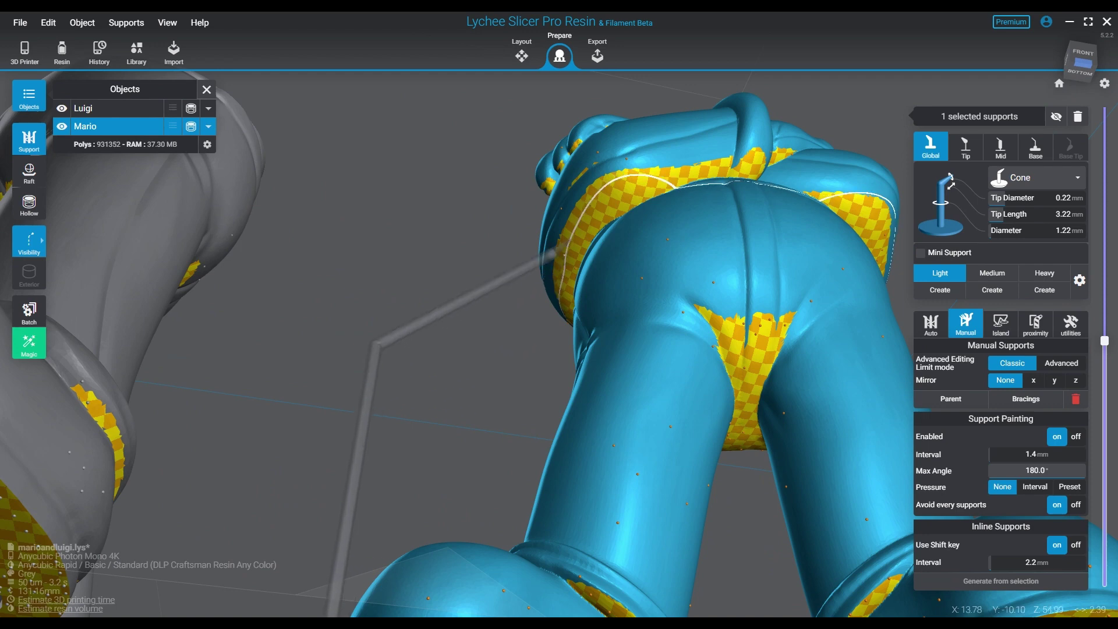
pyautogui.moveTo(555, 292); pyautogui.dragTo(571, 238)
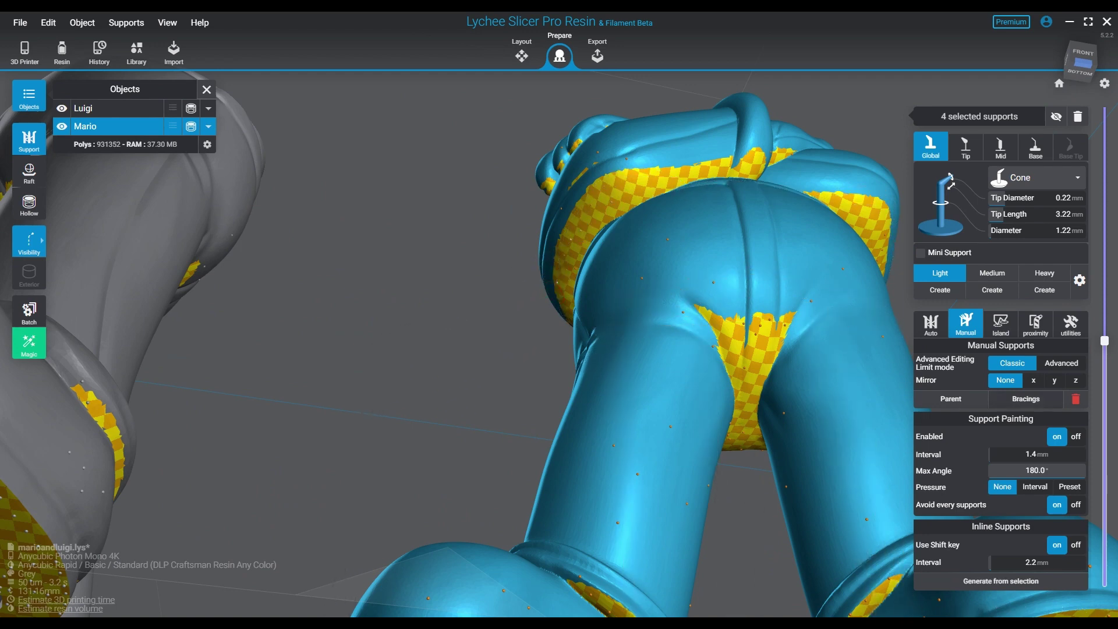
pyautogui.click(1026, 399)
pyautogui.click(587, 350)
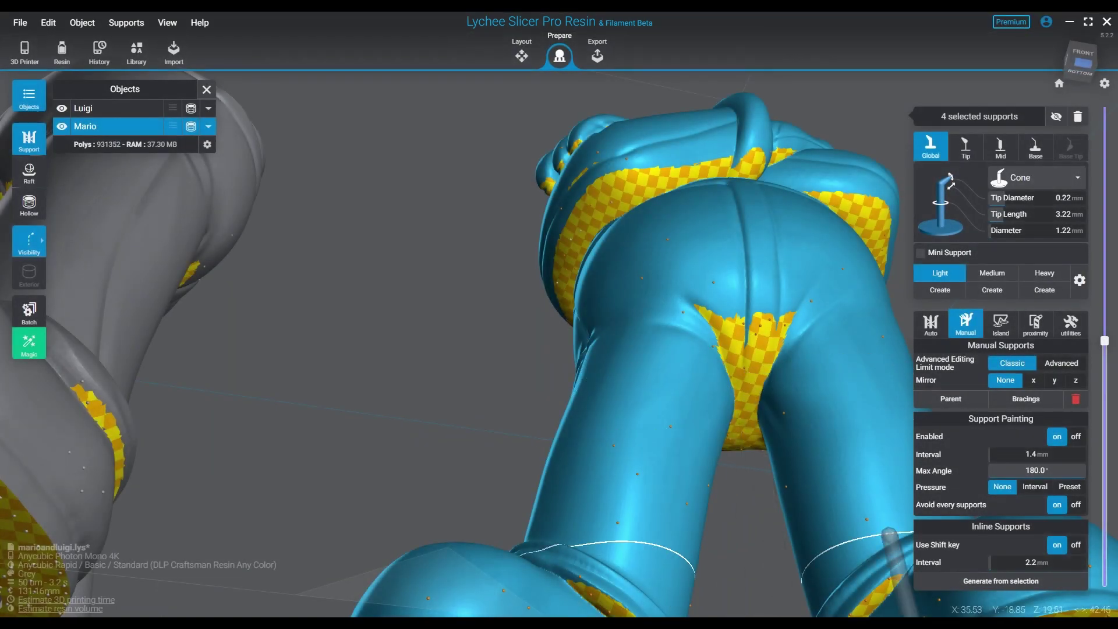
# - Paint light supports under the middle of Mario's folded arms and add bracings to the new group
pyautogui.moveTo(783, 316); pyautogui.dragTo(712, 356, button='right')
pyautogui.moveTo(662, 173); pyautogui.dragTo(686, 164)
pyautogui.click(1026, 399)
pyautogui.click(606, 351)
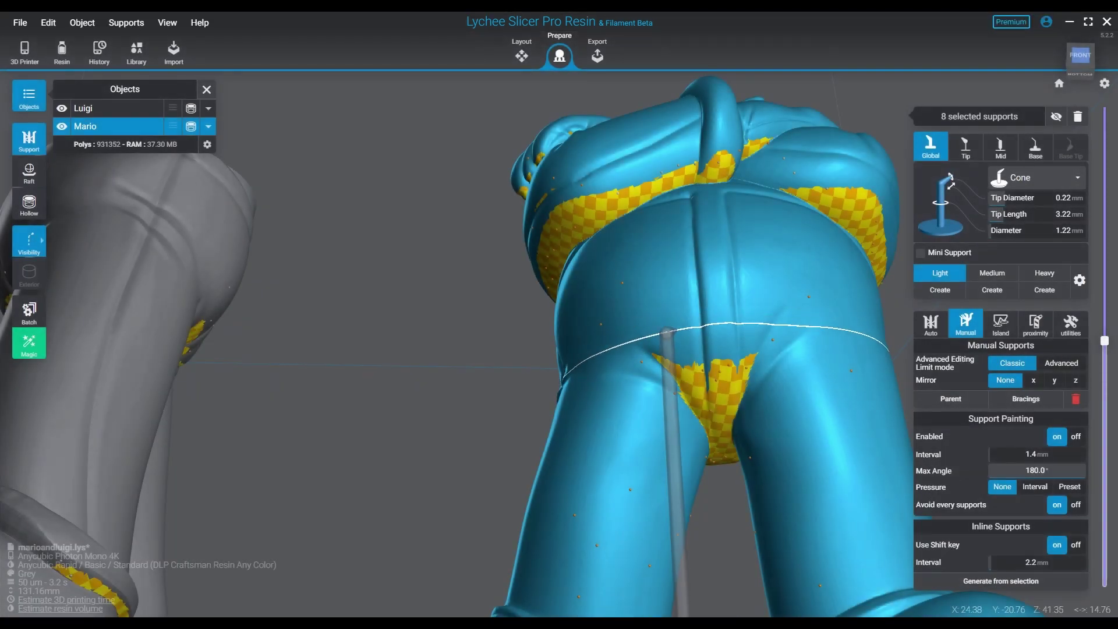
# - Add single light supports across the front of Mario's hips and down the upper thigh
pyautogui.click(667, 324)
pyautogui.click(743, 319)
pyautogui.click(831, 396)
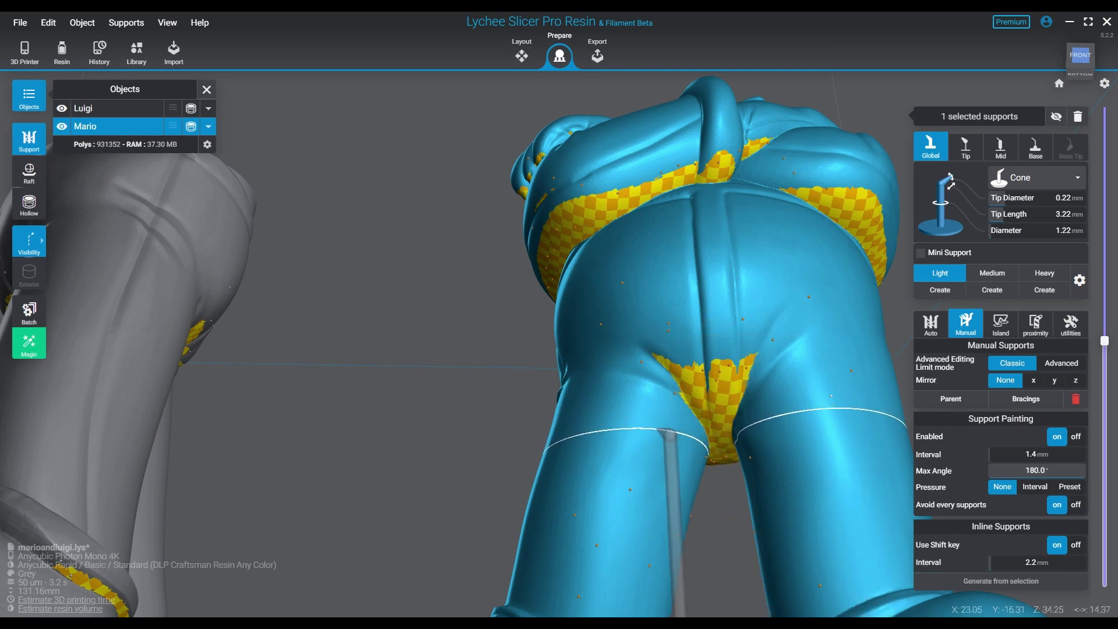
pyautogui.moveTo(809, 433); pyautogui.dragTo(685, 457, button='right')
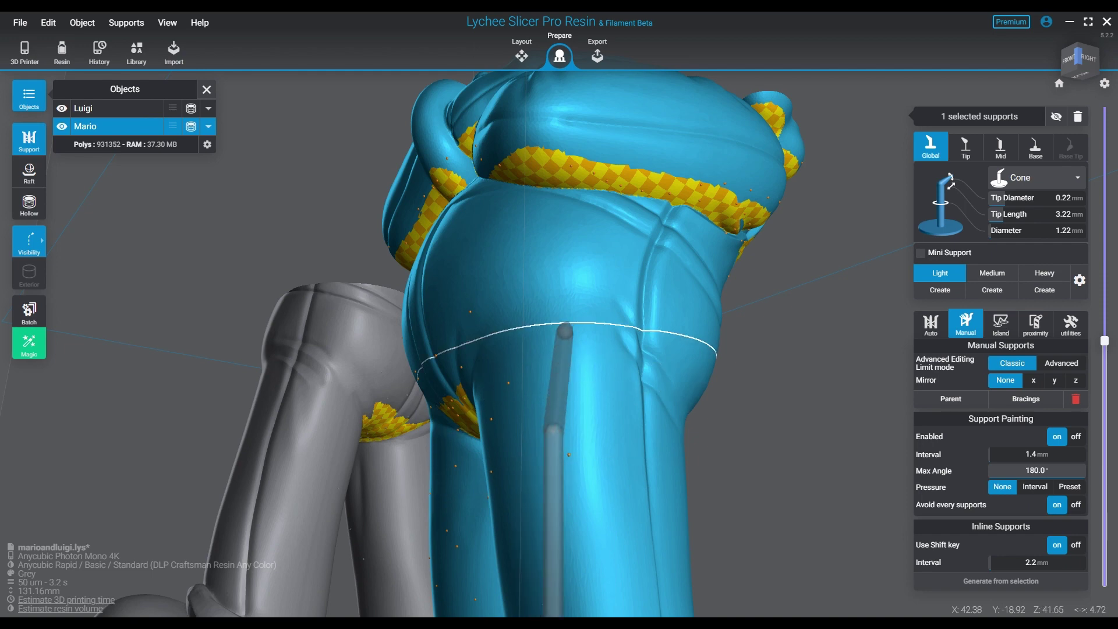
pyautogui.moveTo(713, 339); pyautogui.dragTo(504, 318, button='right')
pyautogui.click(424, 313)
pyautogui.click(351, 429)
# - Add light supports along the middle of Mario's leg between the hip and the boot
pyautogui.moveTo(352, 431); pyautogui.dragTo(347, 242, button='middle')
pyautogui.click(329, 377)
pyautogui.click(296, 435)
pyautogui.moveTo(385, 412); pyautogui.dragTo(408, 387)
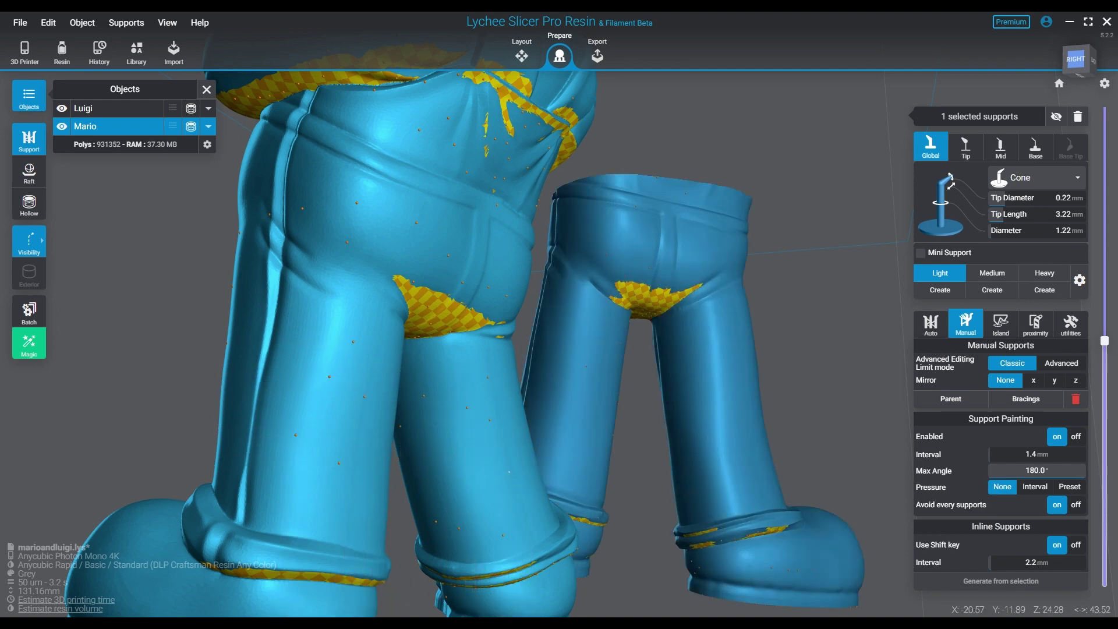
# - Add light supports on the rear of Mario's hip and paint a row under the shirt fold across his back
pyautogui.moveTo(588, 373); pyautogui.dragTo(524, 358, button='right')
pyautogui.click(397, 249)
pyautogui.click(358, 251)
pyautogui.click(318, 204)
pyautogui.moveTo(494, 135); pyautogui.dragTo(327, 131)
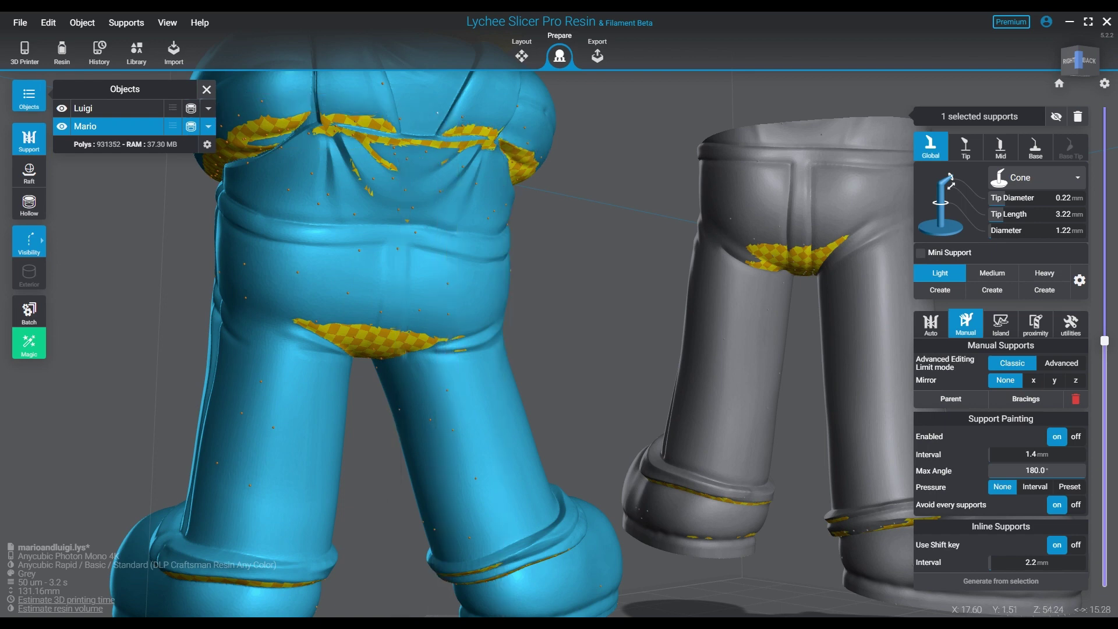
# - Add supports around the fold where Mario's arm meets his back
pyautogui.moveTo(512, 181); pyautogui.dragTo(355, 204, button='right')
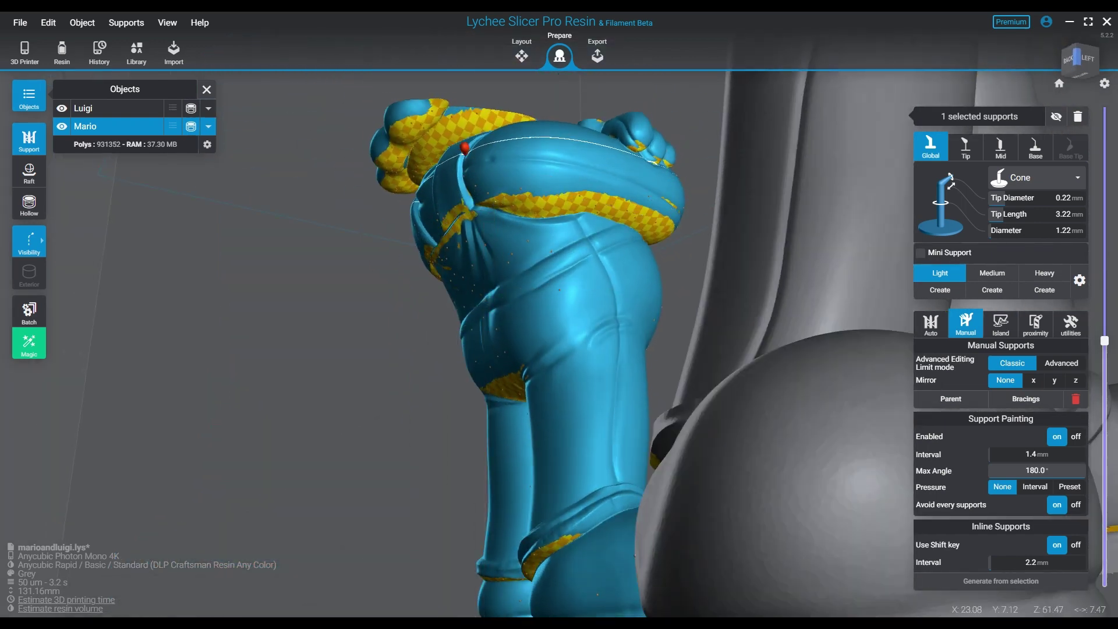
pyautogui.moveTo(417, 168); pyautogui.dragTo(450, 146)
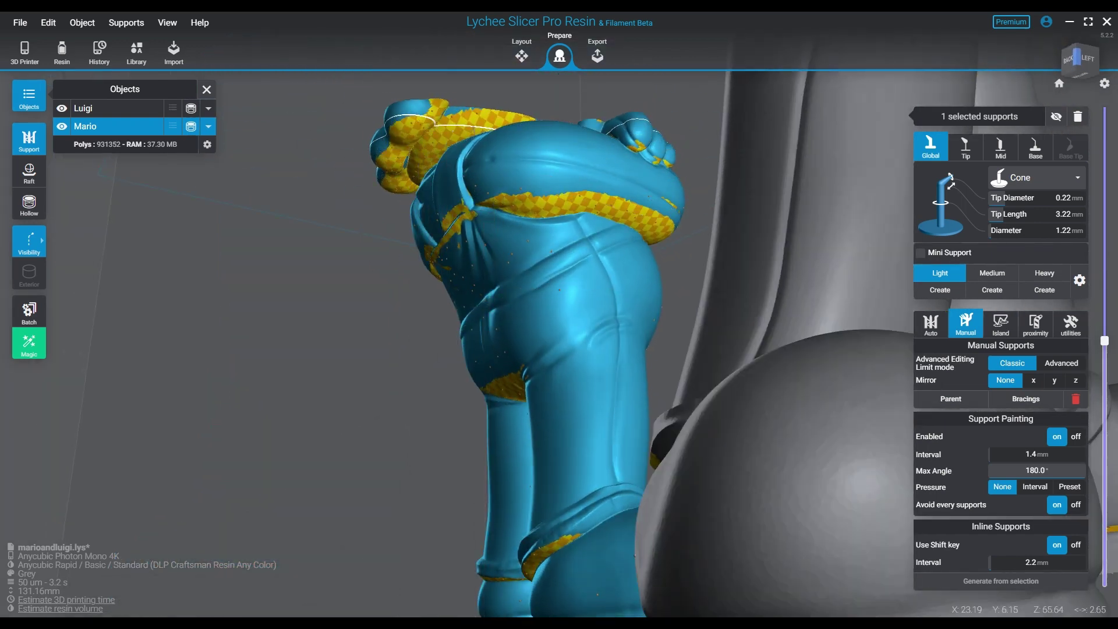
pyautogui.click(475, 213)
# - Raise the layer cut to 72.10 mm, layer 1442, to expose the new detached island behind Mario's head from below
pyautogui.moveTo(466, 245); pyautogui.dragTo(703, 343, button='right')
pyautogui.scroll(-5, 567, 298)
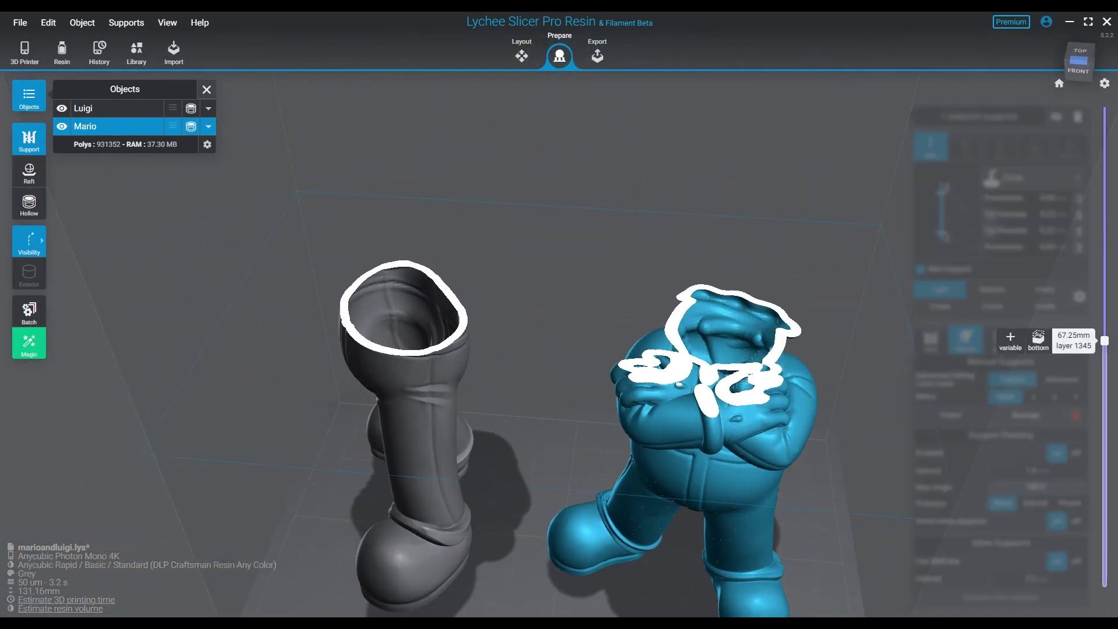
pyautogui.moveTo(1104, 341)
pyautogui.mouseDown()
pyautogui.moveTo(1104, 309)
pyautogui.moveTo(1105, 325)
pyautogui.mouseUp()
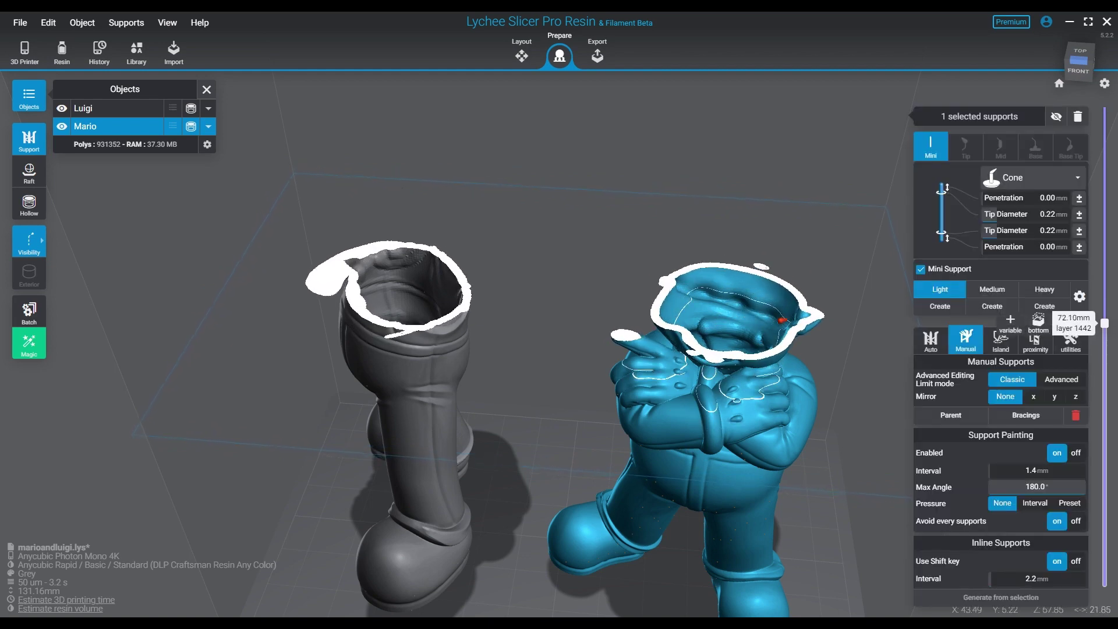
pyautogui.moveTo(647, 361); pyautogui.dragTo(378, 226, button='right')
pyautogui.scroll(5, 378, 226)
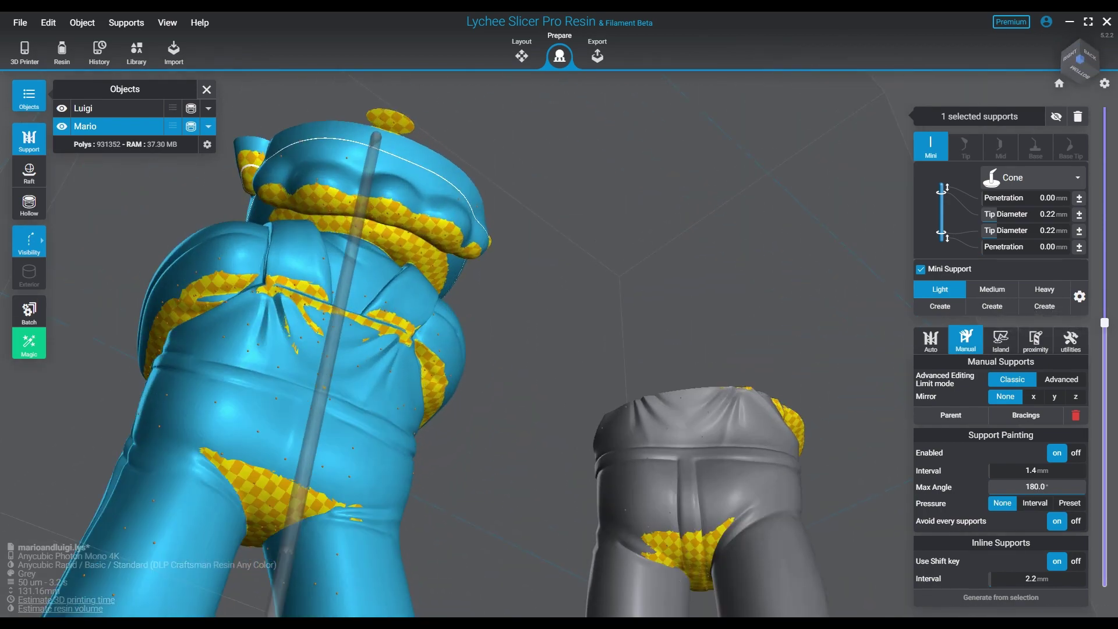
pyautogui.moveTo(420, 162); pyautogui.dragTo(585, 315, button='middle')
pyautogui.scroll(6, 582, 317)
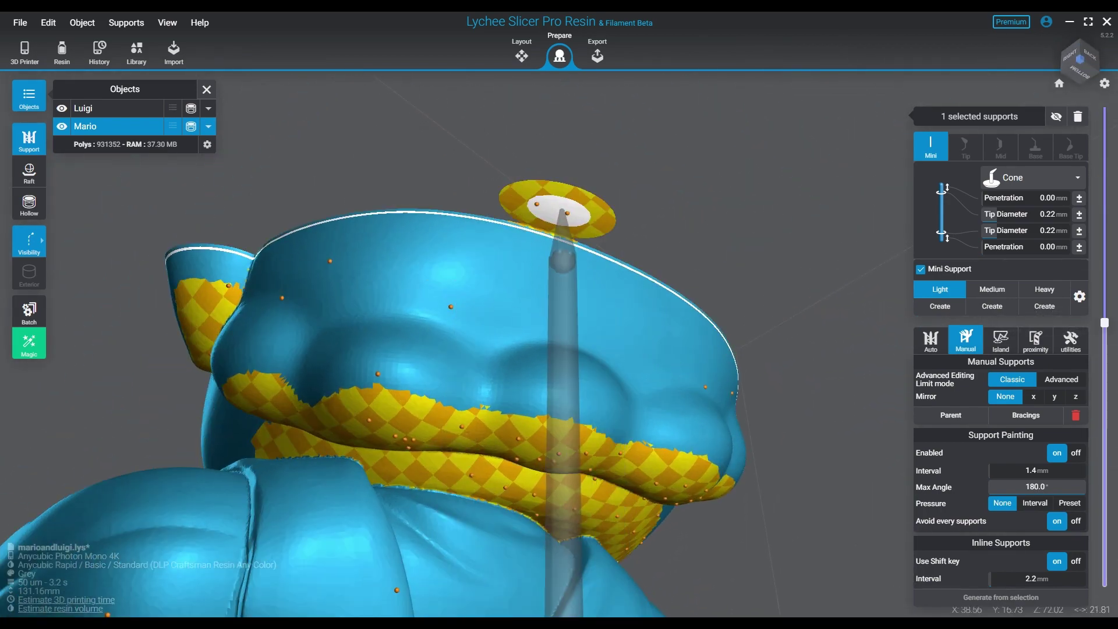
# - Add light supports to the detached island behind Mario's head while stepping the layer cut up to 72.35 mm, layer 1447
pyautogui.press('Down')
pyautogui.press('Down')
pyautogui.press('Down')
pyautogui.click(555, 211)
pyautogui.press('Up')
pyautogui.press('Up')
pyautogui.click(579, 221)
pyautogui.press('Up')
pyautogui.press('Up')
pyautogui.scroll(3, 1105, 323)
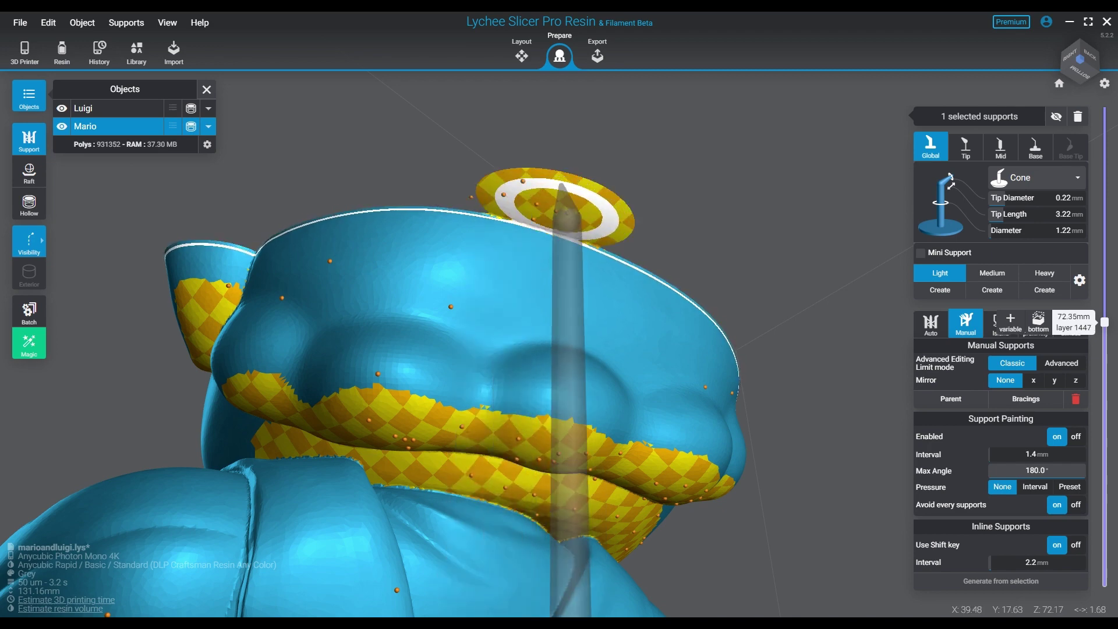
# - Add light supports across the hat overhang behind Mario's head while raising the layer cut to 73.90 mm, layer 1478
pyautogui.scroll(6, 1105, 322)
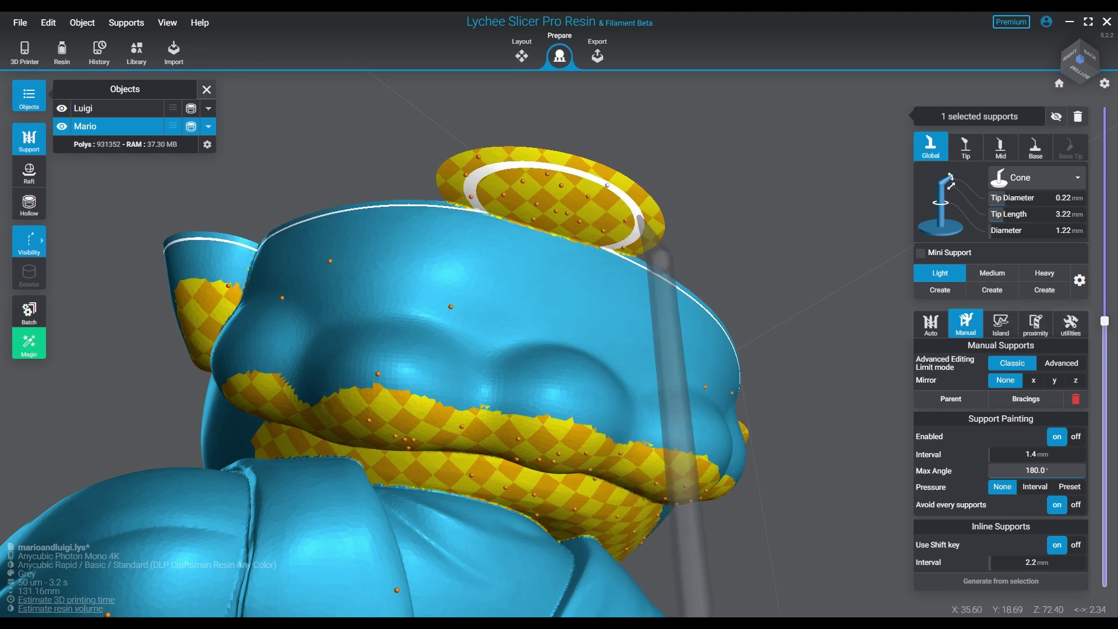
pyautogui.scroll(1, 1104, 321)
pyautogui.scroll(3, 1105, 320)
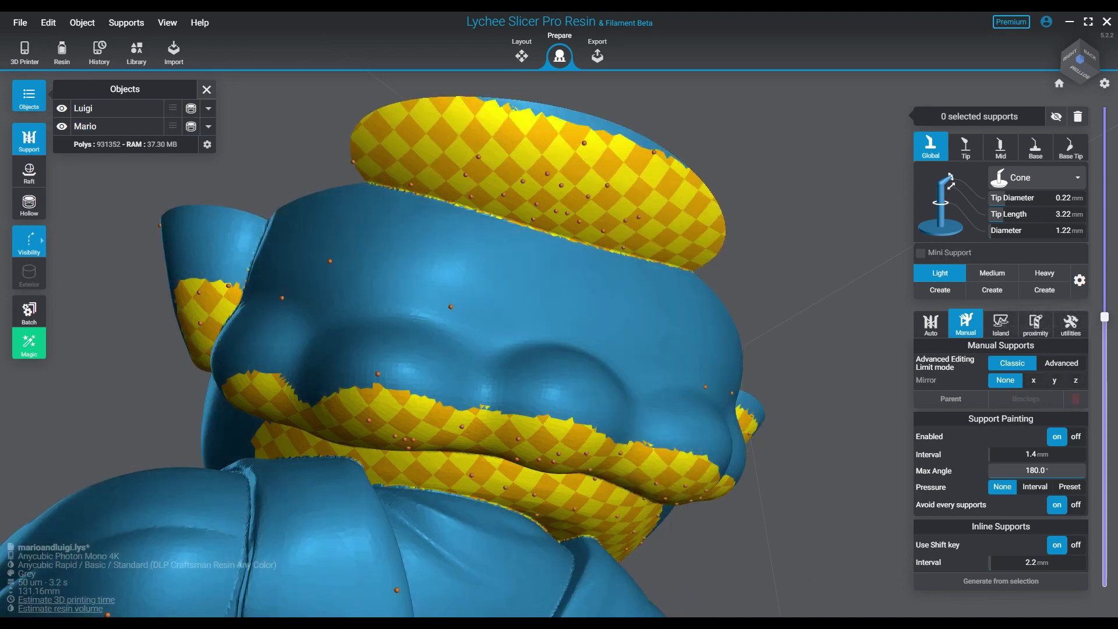
# - Add light supports on the outer hair lobe at the back of Mario's head, beside the ear
pyautogui.moveTo(585, 451); pyautogui.dragTo(504, 369, button='right')
pyautogui.moveTo(722, 274); pyautogui.dragTo(677, 382, button='right')
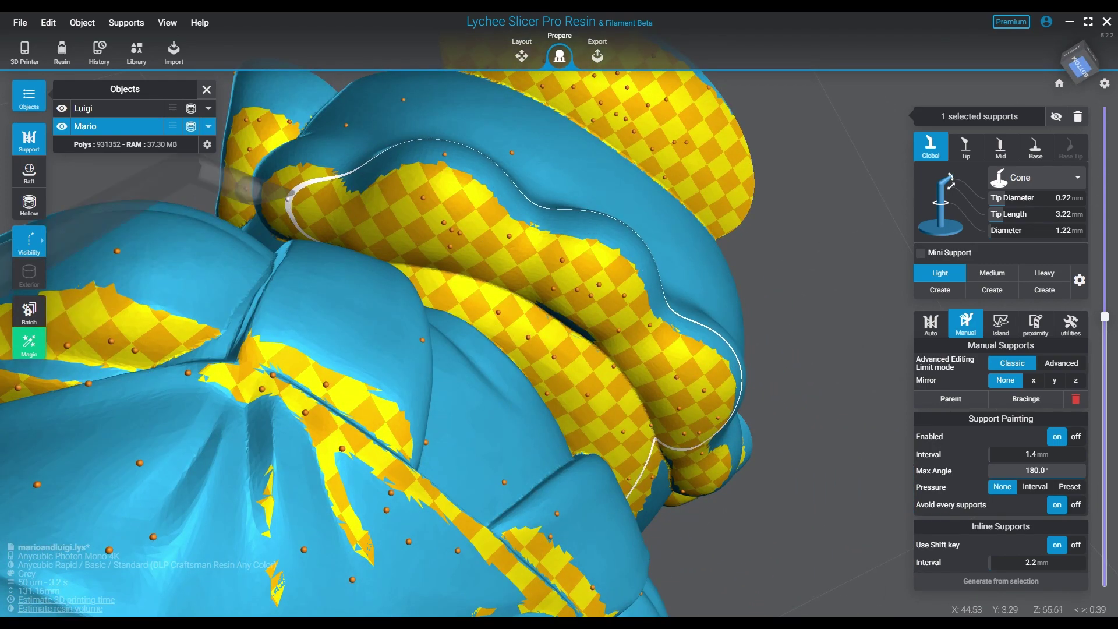
pyautogui.click(305, 183)
pyautogui.click(287, 199)
pyautogui.click(305, 200)
pyautogui.moveTo(565, 327); pyautogui.dragTo(674, 352, button='right')
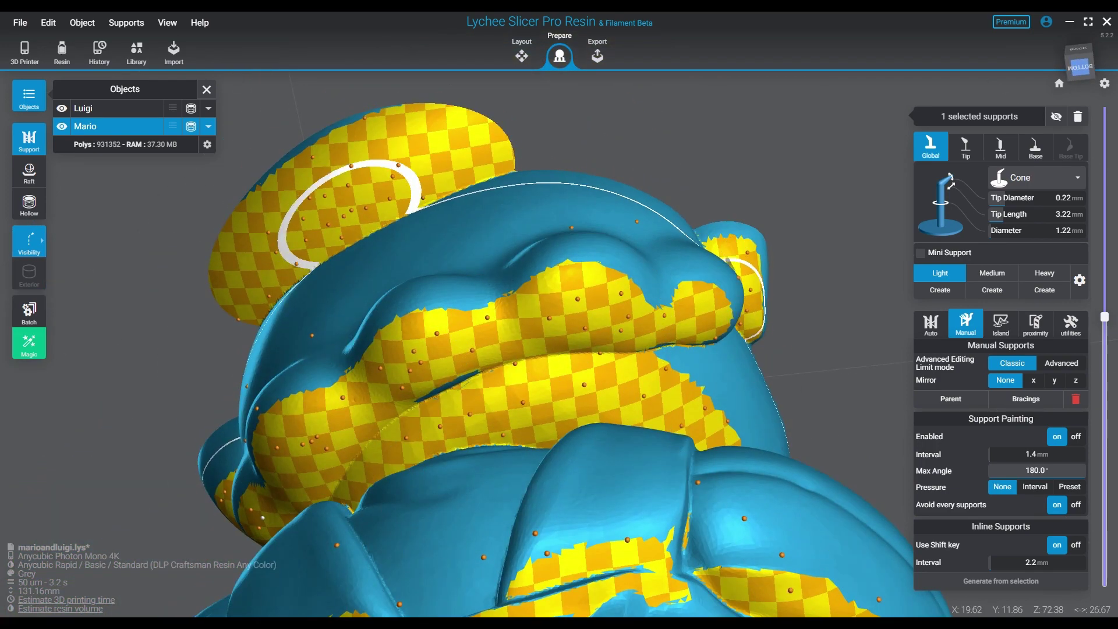
pyautogui.moveTo(541, 291); pyautogui.dragTo(558, 294, button='right')
pyautogui.moveTo(713, 311); pyautogui.dragTo(548, 240, button='right')
pyautogui.scroll(-10, 547, 240)
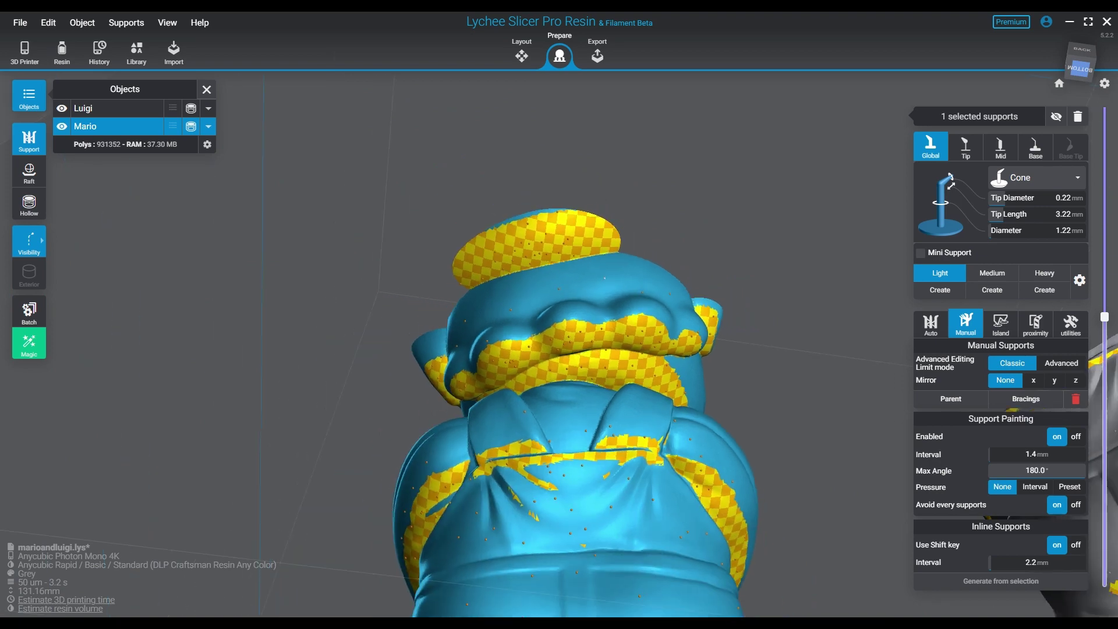
# - Step the layer cut up and back down around Mario's nose and add a light support under its lowest point
pyautogui.moveTo(815, 245); pyautogui.dragTo(536, 335, button='right')
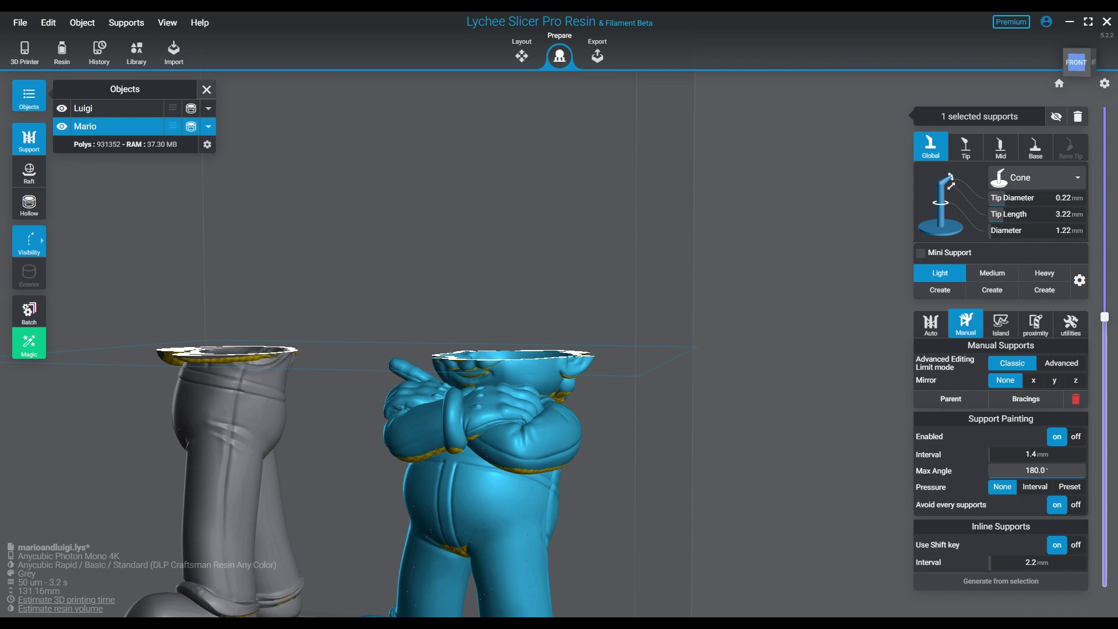
pyautogui.moveTo(1104, 317)
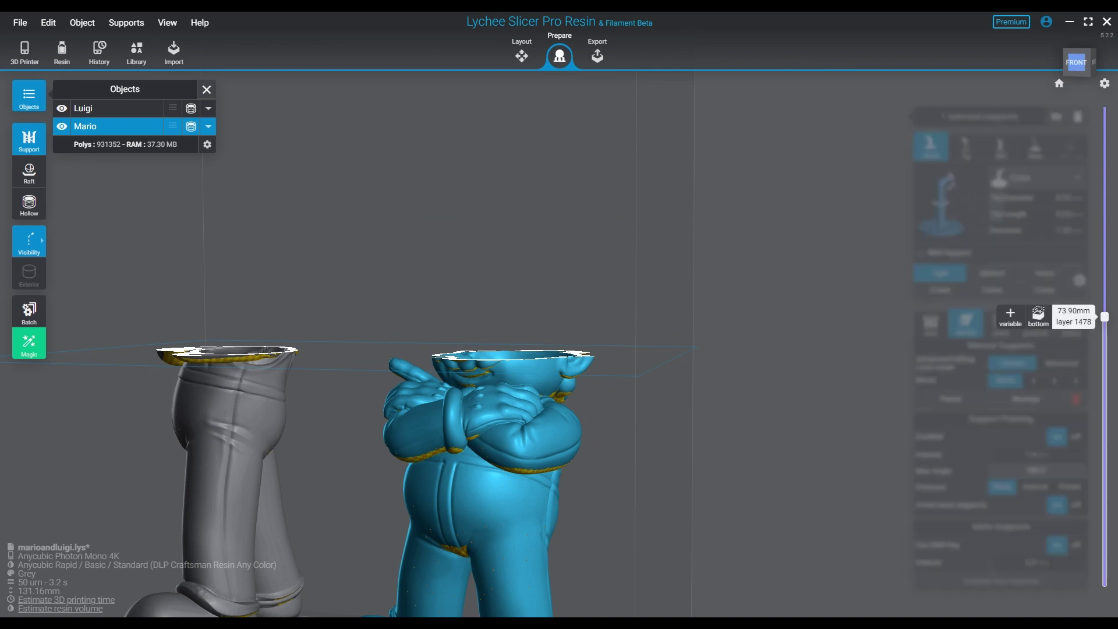
pyautogui.moveTo(1104, 317); pyautogui.dragTo(1104, 296)
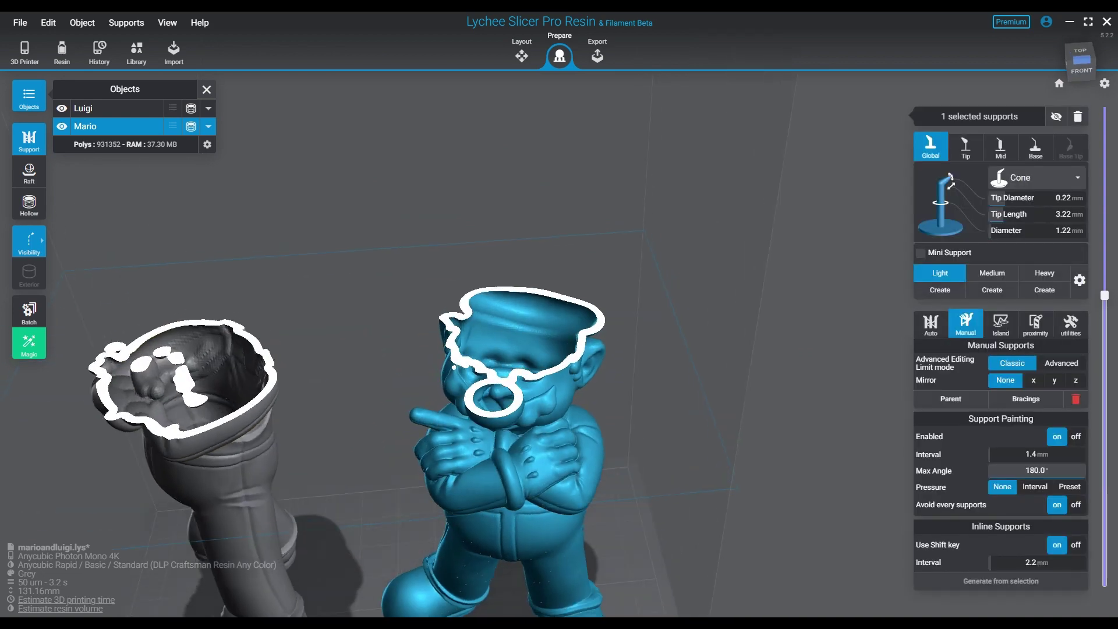
pyautogui.scroll(5, 484, 419)
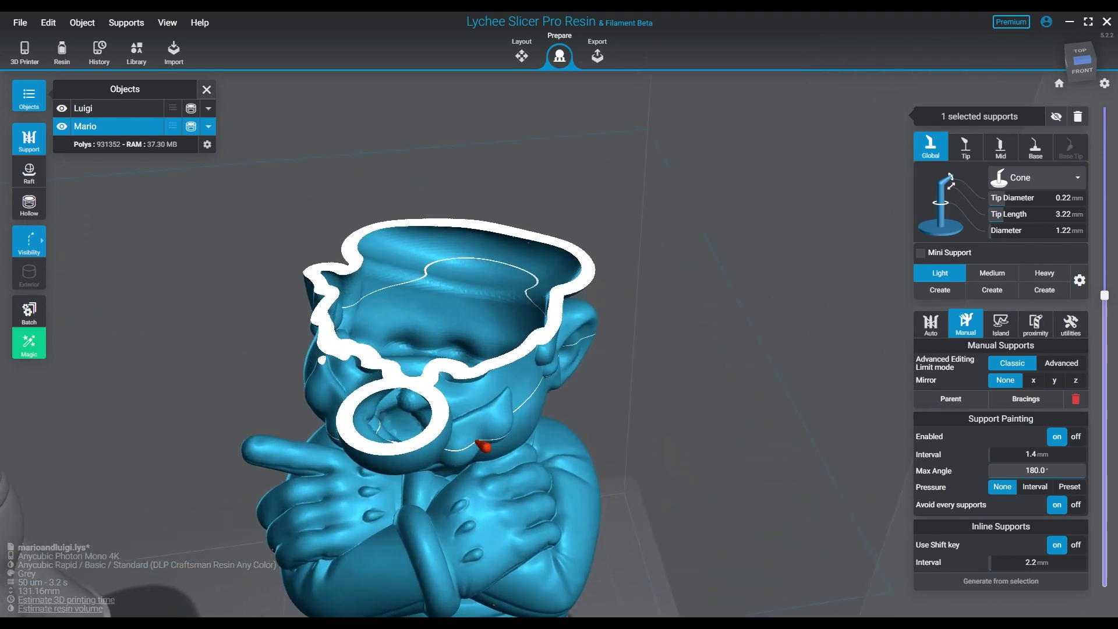
pyautogui.scroll(2, 484, 447)
pyautogui.moveTo(1105, 295); pyautogui.dragTo(1104, 317)
pyautogui.moveTo(489, 407); pyautogui.dragTo(501, 303, button='right')
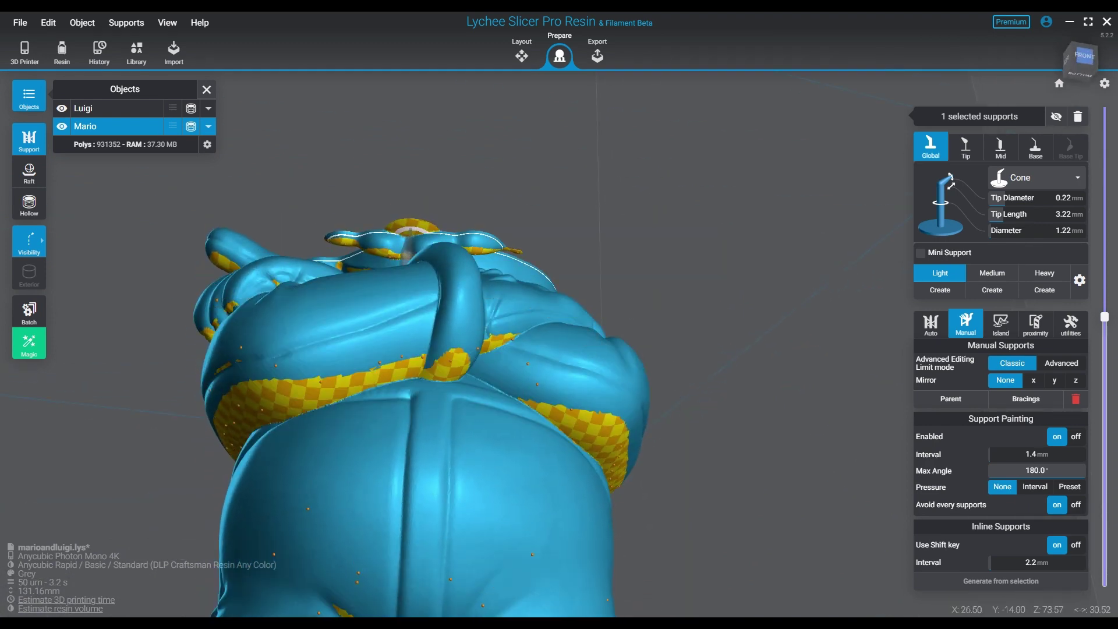
pyautogui.click(410, 231)
pyautogui.moveTo(411, 233); pyautogui.dragTo(420, 303, button='right')
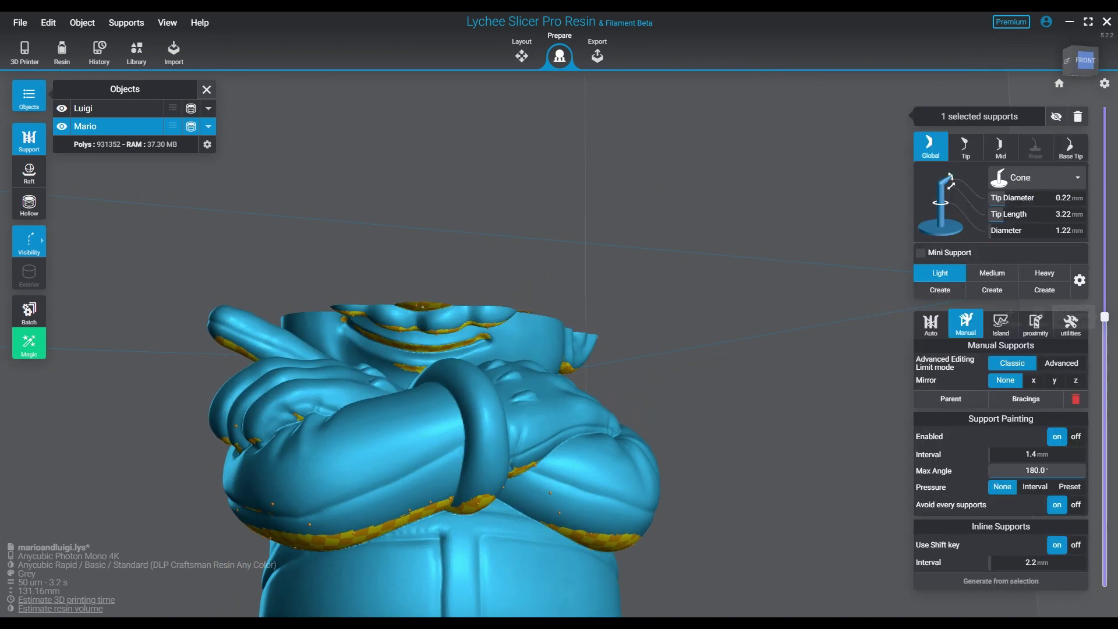
# - Raise the layer cut and paint light supports up the hat brim's underside above Mario's left ear, then brace them together
pyautogui.moveTo(1105, 317); pyautogui.dragTo(1105, 292)
pyautogui.moveTo(845, 210); pyautogui.dragTo(853, 317, button='right')
pyautogui.moveTo(1105, 292)
pyautogui.mouseDown()
pyautogui.moveTo(1104, 251)
pyautogui.moveTo(1105, 271)
pyautogui.mouseUp()
pyautogui.moveTo(582, 233); pyautogui.dragTo(574, 186, button='right')
pyautogui.scroll(4, 571, 181)
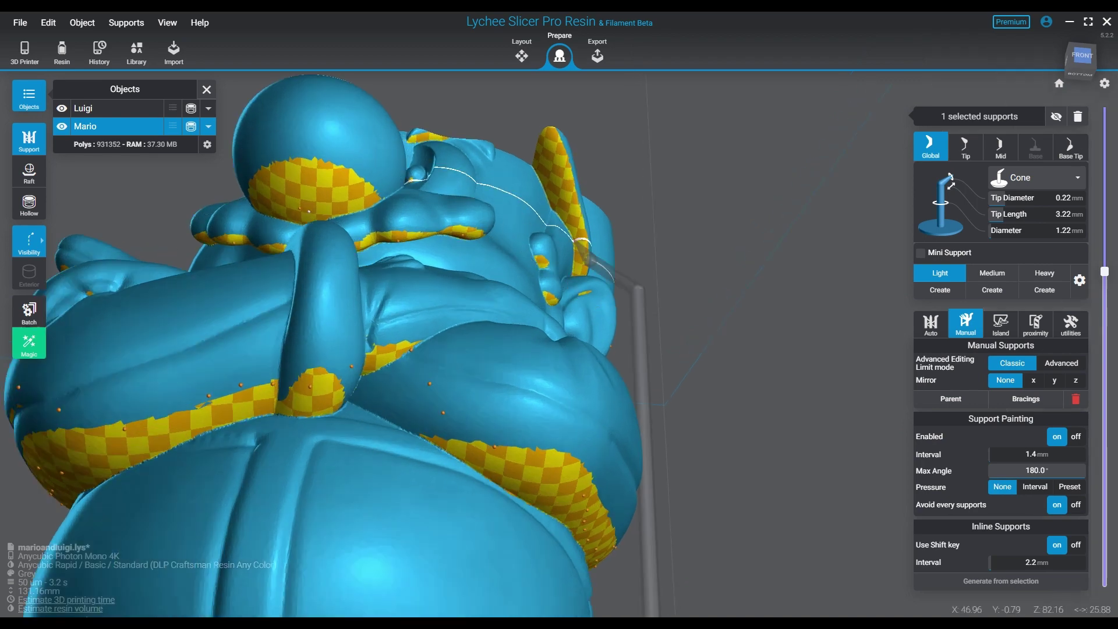
pyautogui.moveTo(557, 140); pyautogui.dragTo(535, 168)
pyautogui.moveTo(582, 238); pyautogui.dragTo(566, 167)
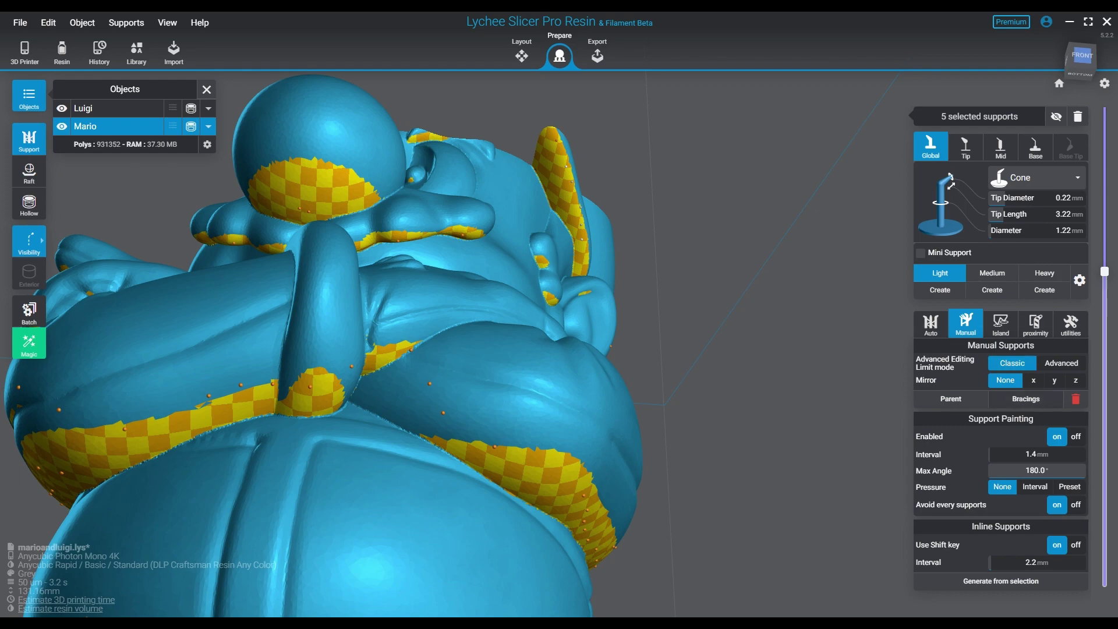
pyautogui.click(1026, 399)
pyautogui.click(615, 349)
# - Raise the layer cut and paint light supports along the hat brim's underside on Mario's right side, then brace them together
pyautogui.moveTo(442, 457); pyautogui.dragTo(588, 524, button='right')
pyautogui.moveTo(1105, 271)
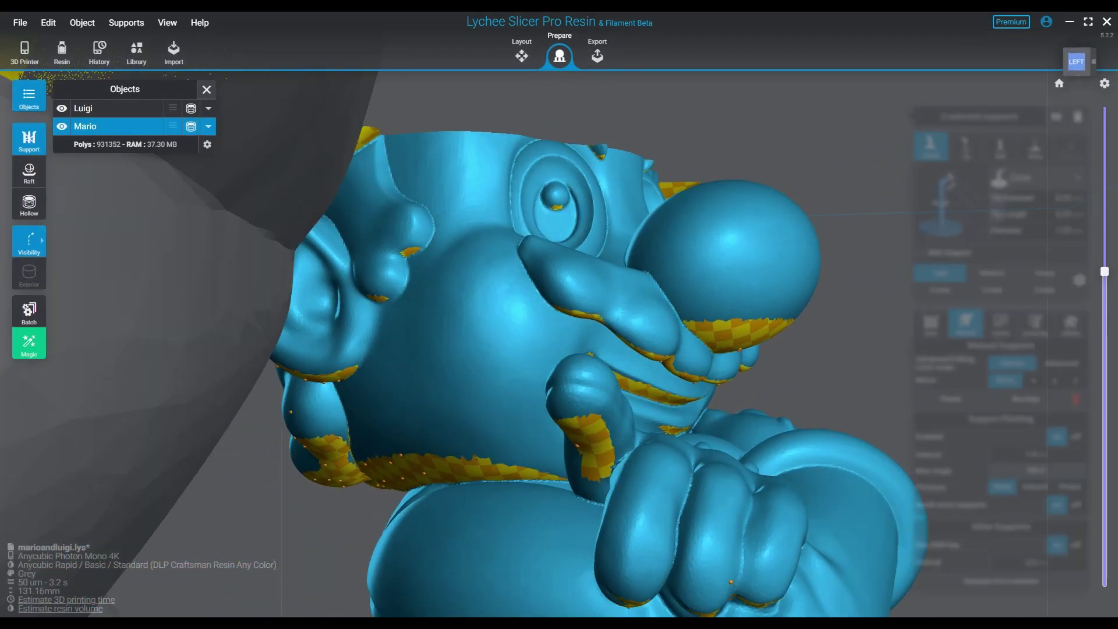
pyautogui.moveTo(1104, 271); pyautogui.dragTo(1104, 249)
pyautogui.moveTo(681, 338); pyautogui.dragTo(606, 285, button='right')
pyautogui.scroll(1, 611, 331)
pyautogui.scroll(-7, 574, 349)
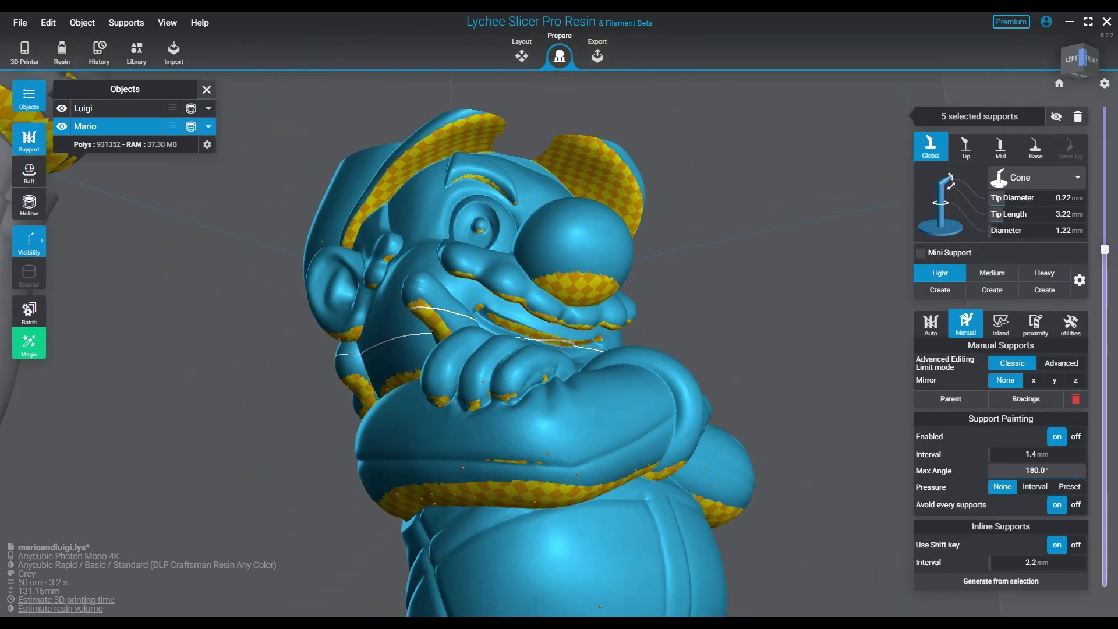
pyautogui.moveTo(378, 184)
pyautogui.mouseDown()
pyautogui.moveTo(405, 155)
pyautogui.moveTo(488, 121)
pyautogui.mouseUp()
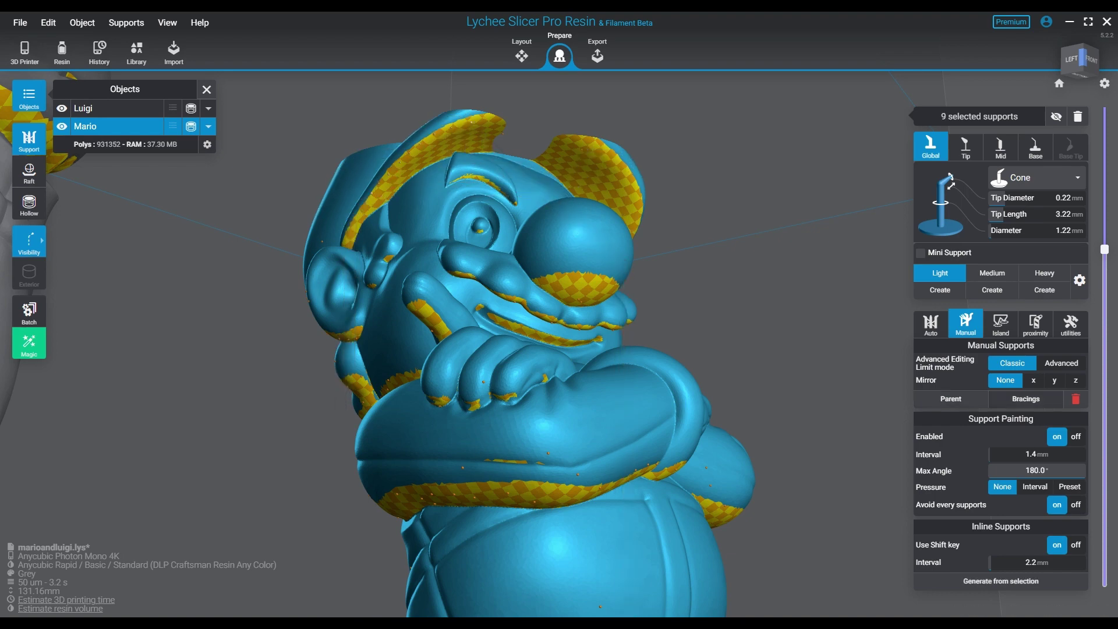
pyautogui.click(1026, 399)
pyautogui.click(560, 351)
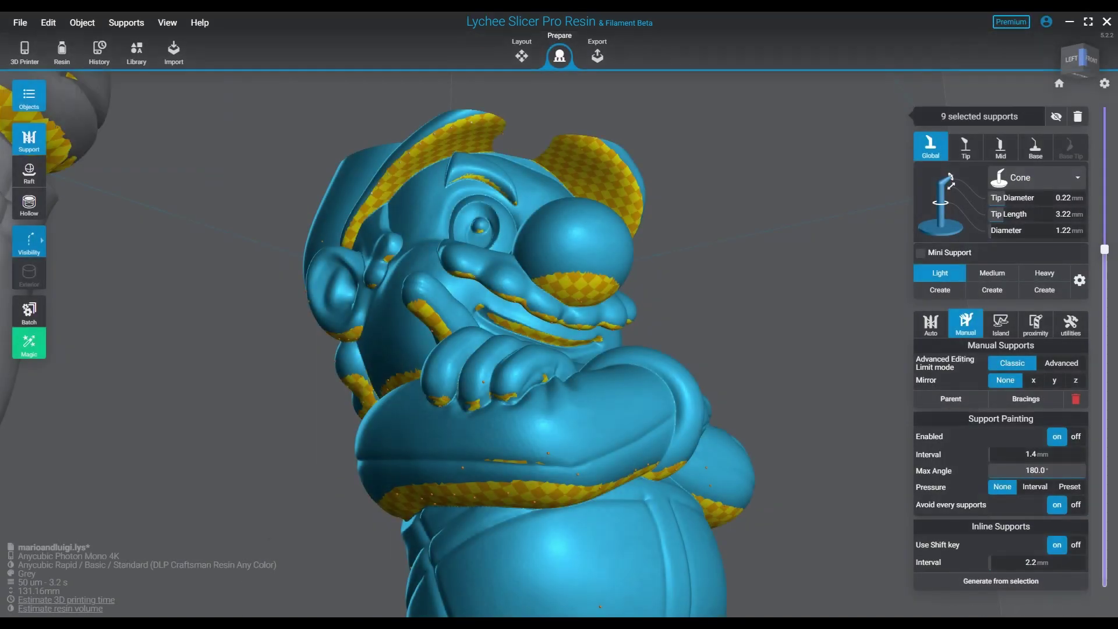
# - Switch the support visibility to All and view the support structures from behind Mario
pyautogui.moveTo(29, 241)
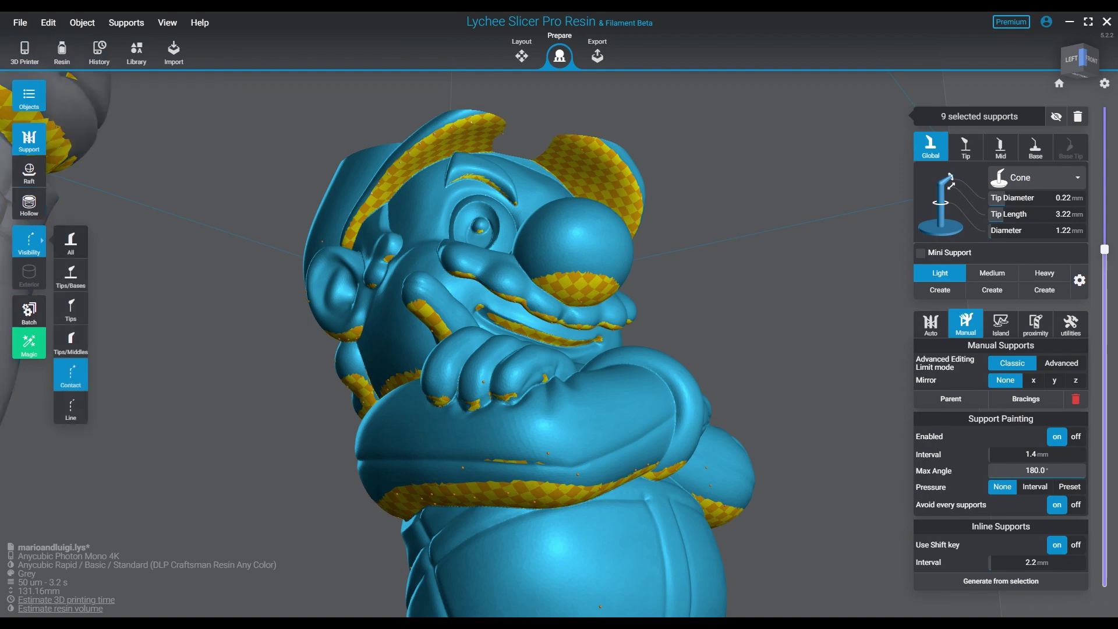
pyautogui.click(70, 241)
pyautogui.scroll(-3, 665, 370)
pyautogui.click(751, 326)
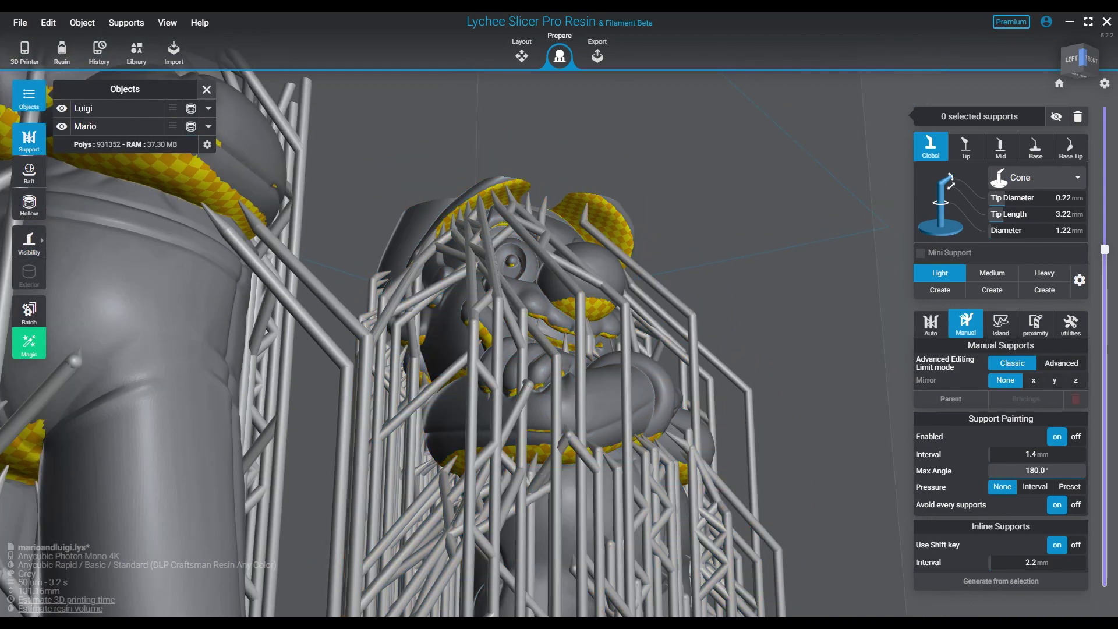
pyautogui.moveTo(751, 326); pyautogui.dragTo(611, 338, button='right')
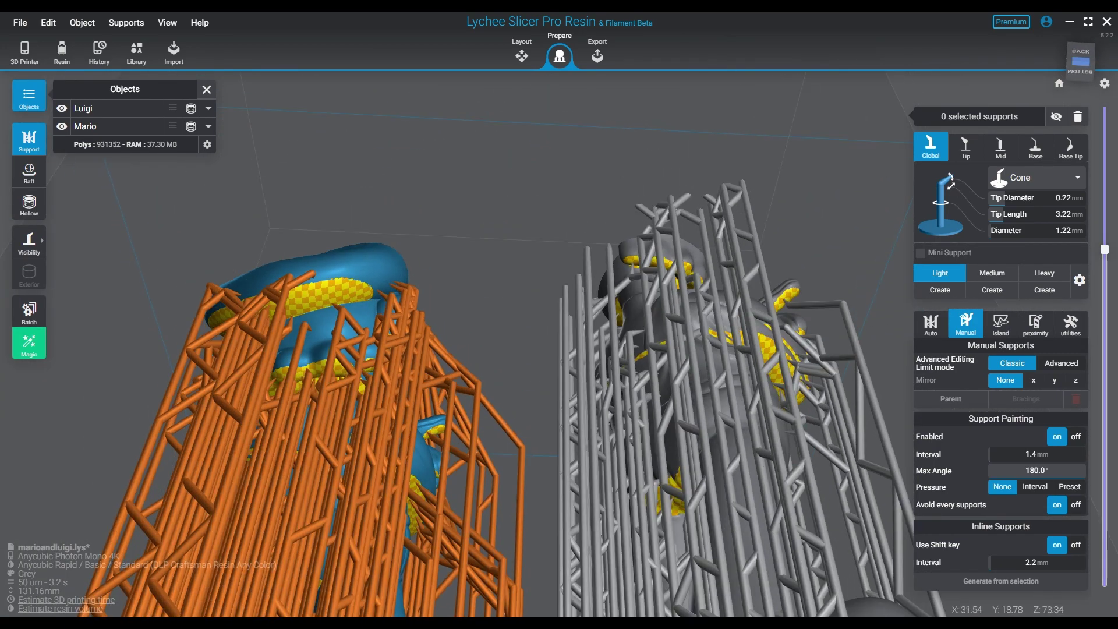
# - Add a row of light supports along the hat overhang behind Mario's head
pyautogui.click(306, 296)
pyautogui.click(307, 294)
pyautogui.click(321, 297)
pyautogui.click(333, 291)
pyautogui.click(350, 293)
pyautogui.click(366, 296)
# - Select the seven unbraced supports beneath Mario's arm near his elbow and add bracings between them
pyautogui.scroll(-4, 519, 375)
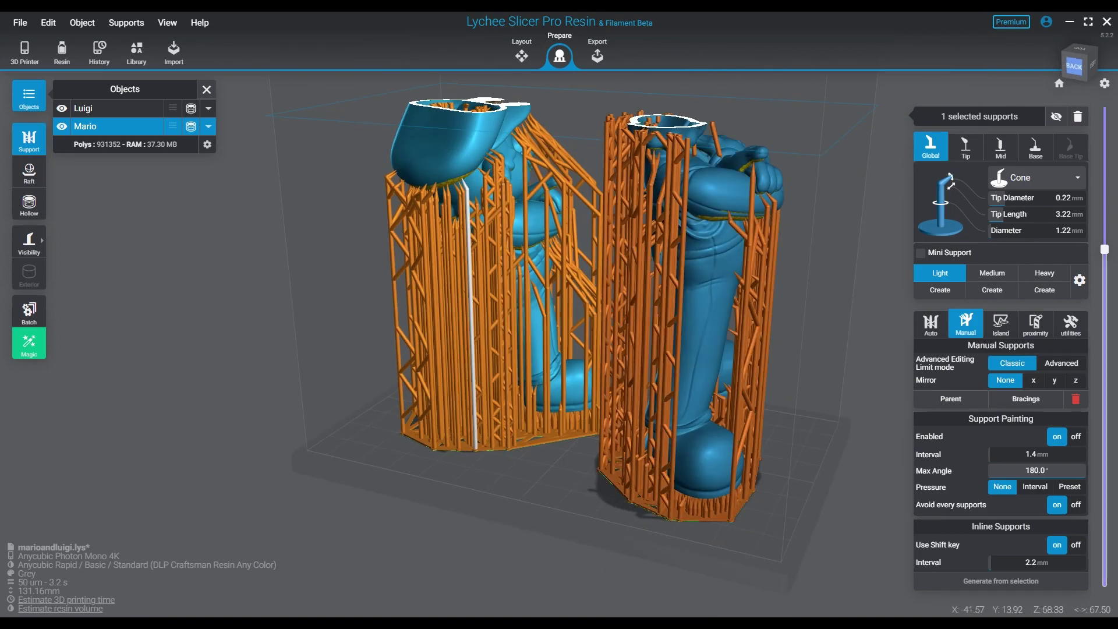
pyautogui.click(686, 384)
pyautogui.moveTo(618, 326); pyautogui.dragTo(626, 204, button='right')
pyautogui.click(529, 415)
pyautogui.press('v')
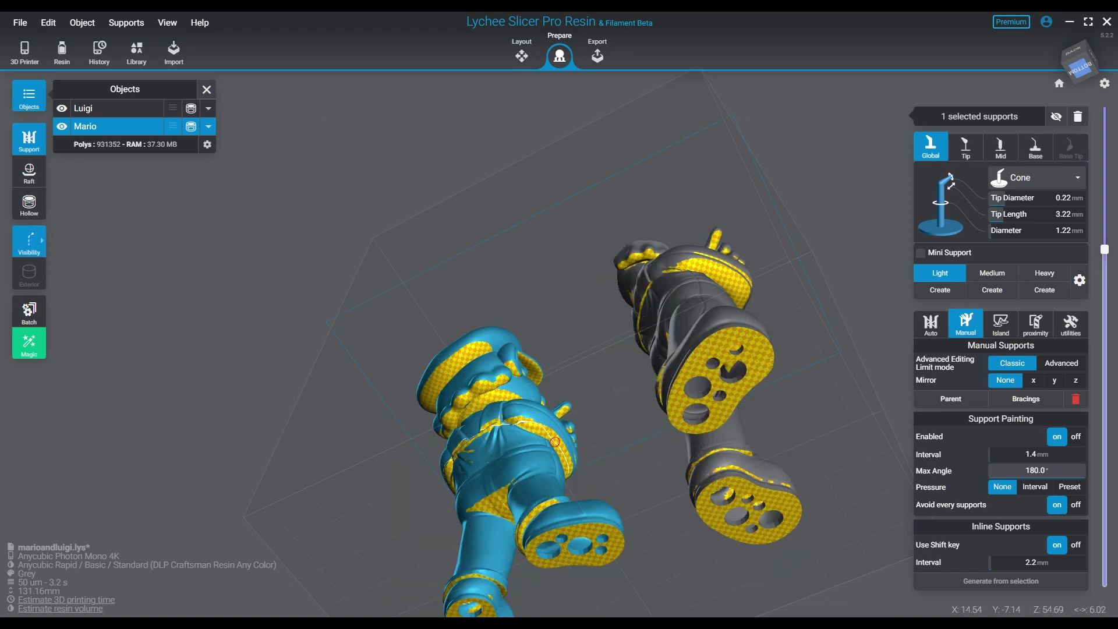
pyautogui.press('h')
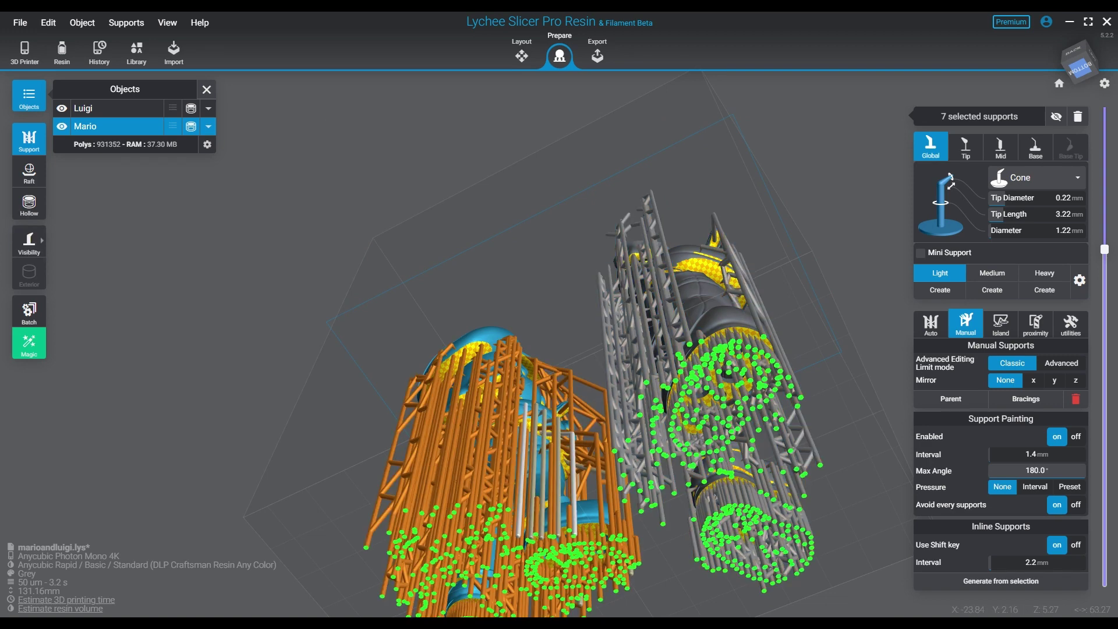
pyautogui.press('b')
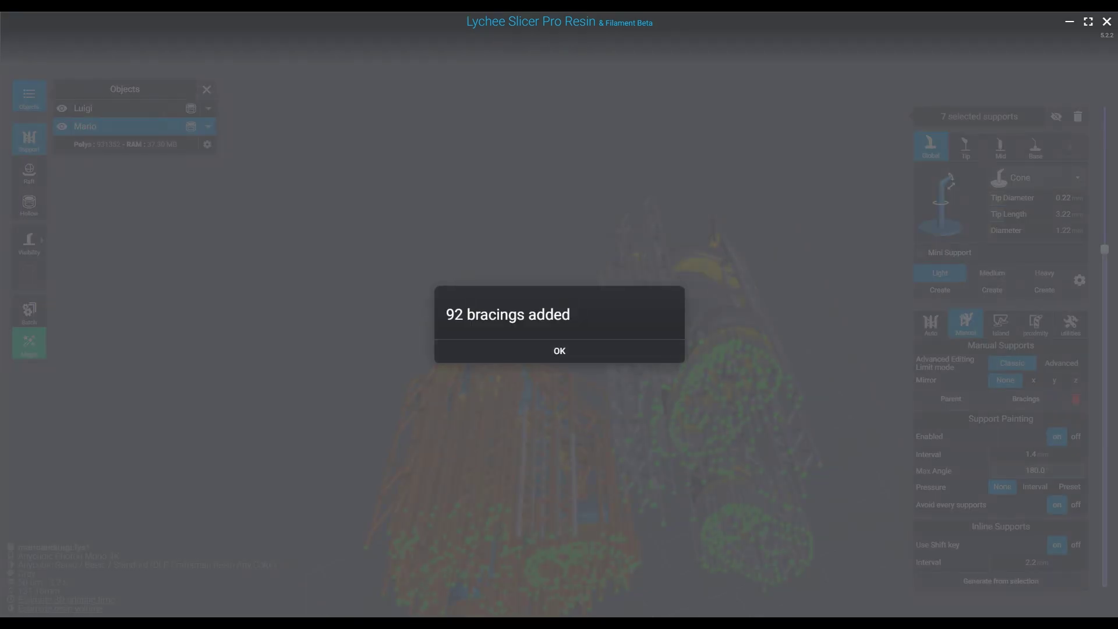
pyautogui.press('Return')
# - Select four supports under the arm on Mario's other side and add bracings between them
pyautogui.moveTo(408, 373); pyautogui.dragTo(524, 443, button='right')
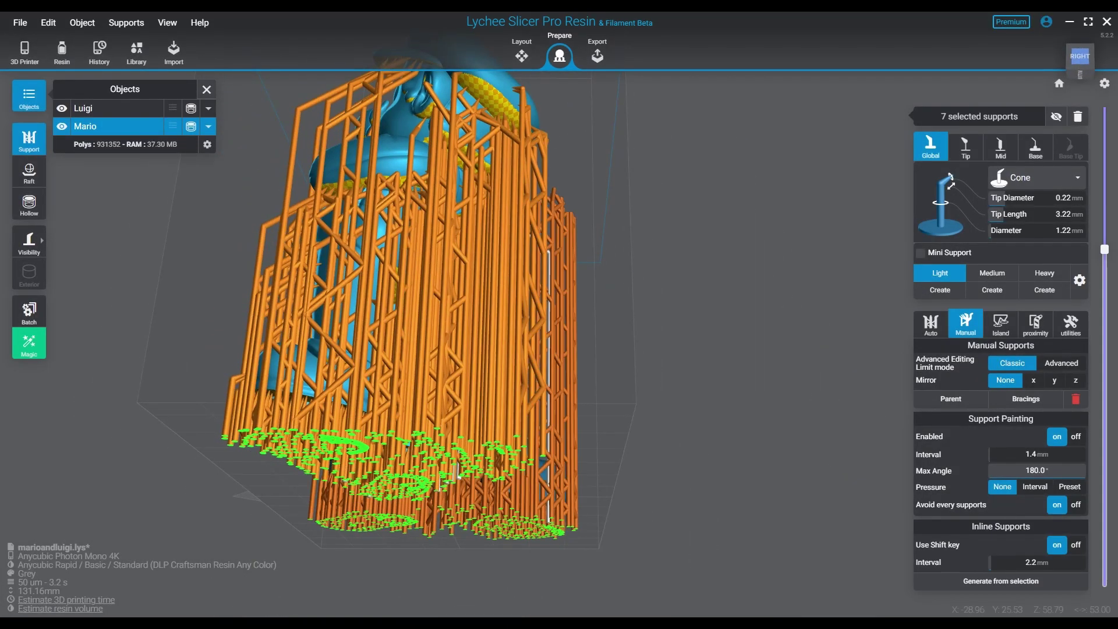
pyautogui.click(392, 158)
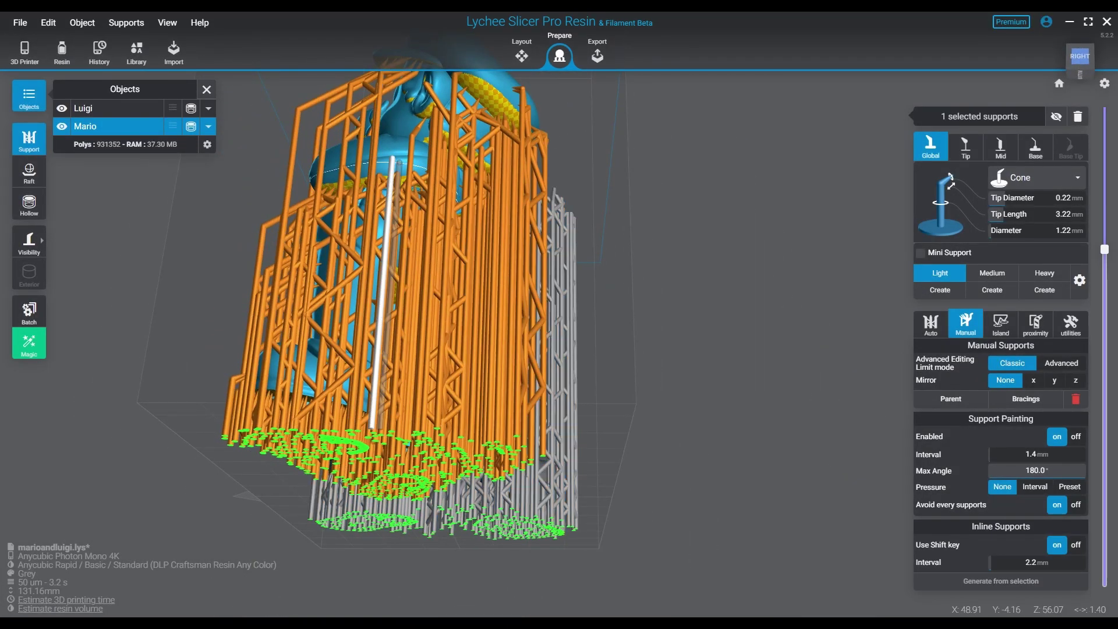
pyautogui.press('v')
pyautogui.keyDown('shift'); pyautogui.click(327, 173); pyautogui.keyUp('shift')
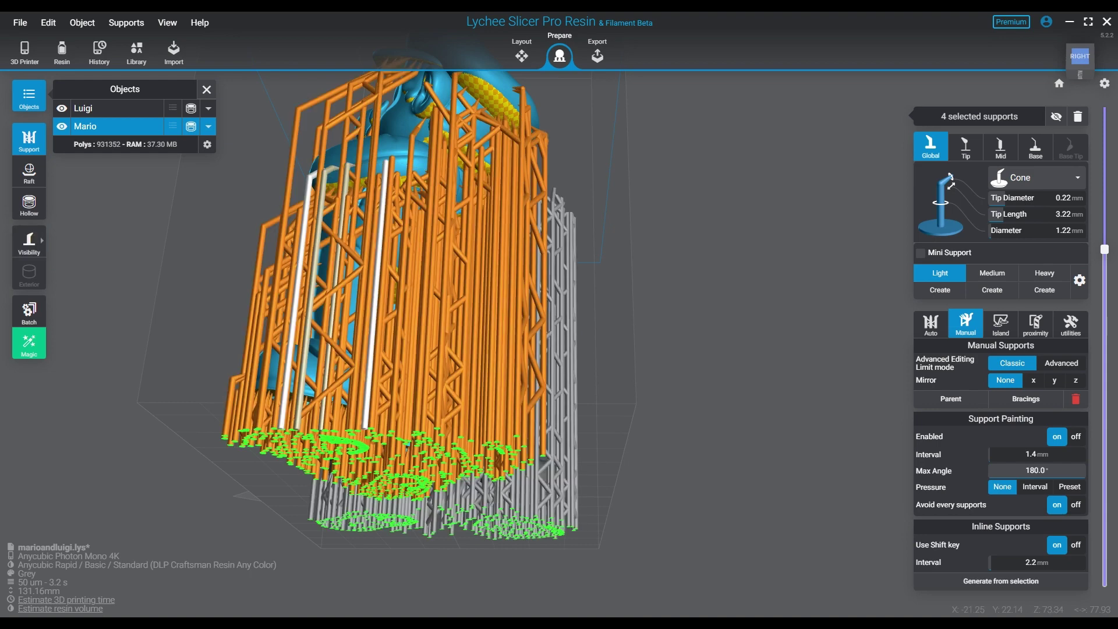
pyautogui.click(1026, 399)
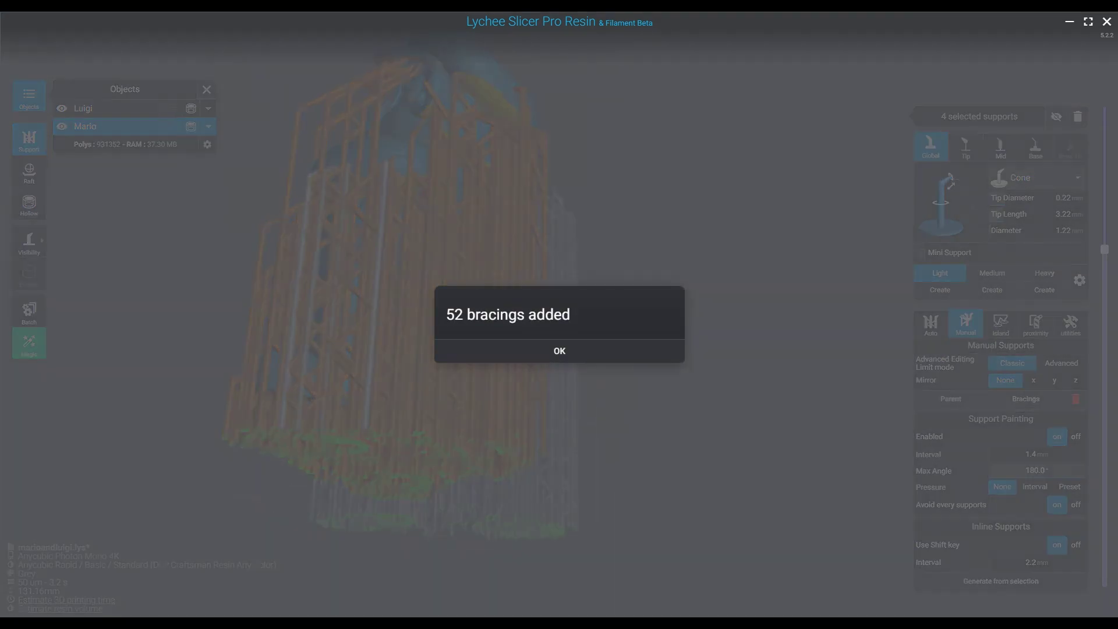
pyautogui.press('Return')
# - Select twelve supports under the hat overhang behind Mario's head, add bracings between them and clear the selection
pyautogui.press('h')
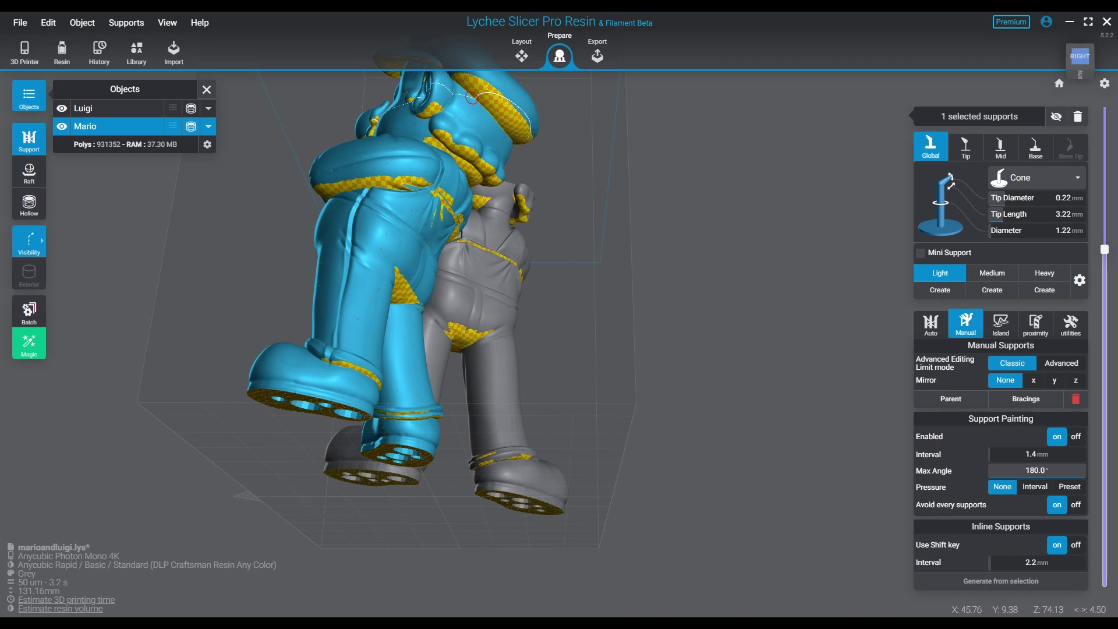
pyautogui.press('h')
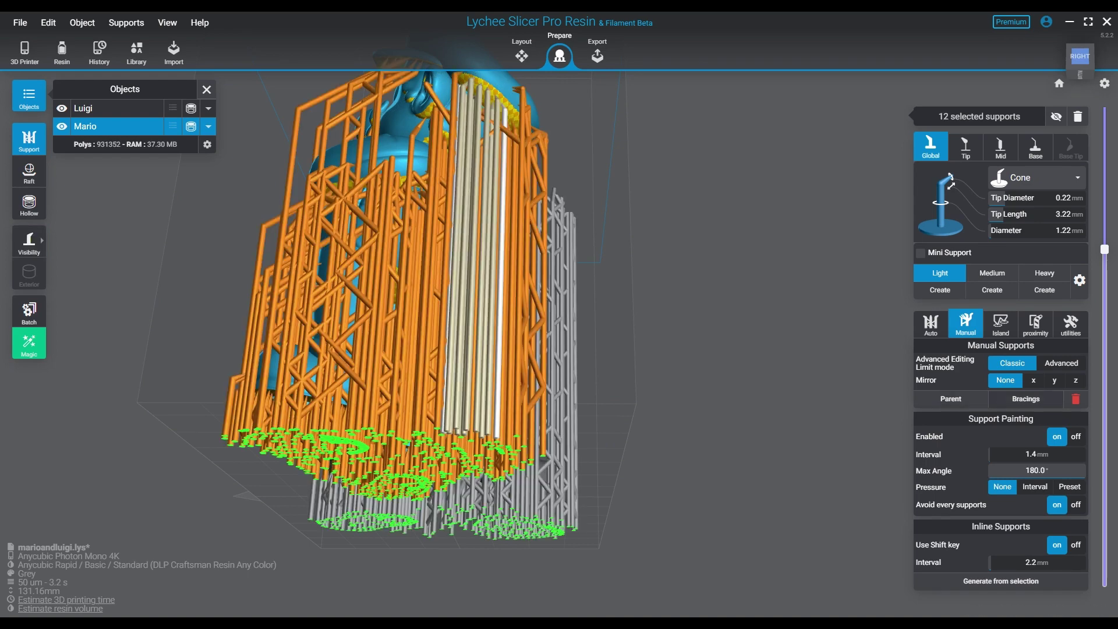
pyautogui.click(1025, 399)
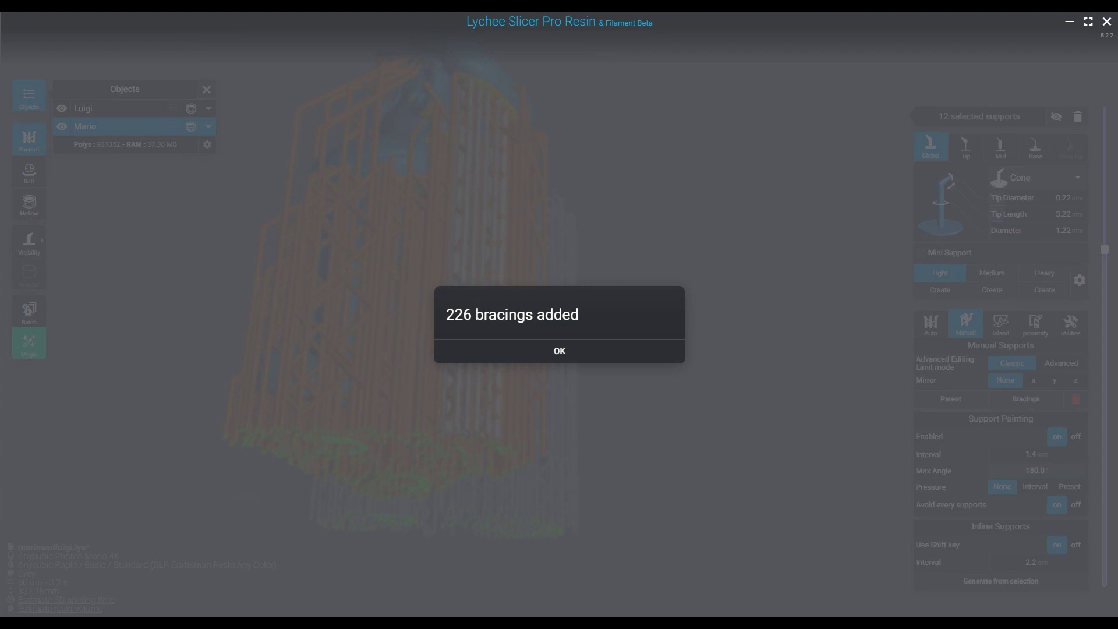
pyautogui.press('Return')
pyautogui.press('Escape')
# - Select seven supports under the hat overhang behind Mario's head, add bracings between them and clear the selection
pyautogui.moveTo(699, 291); pyautogui.dragTo(471, 268, button='right')
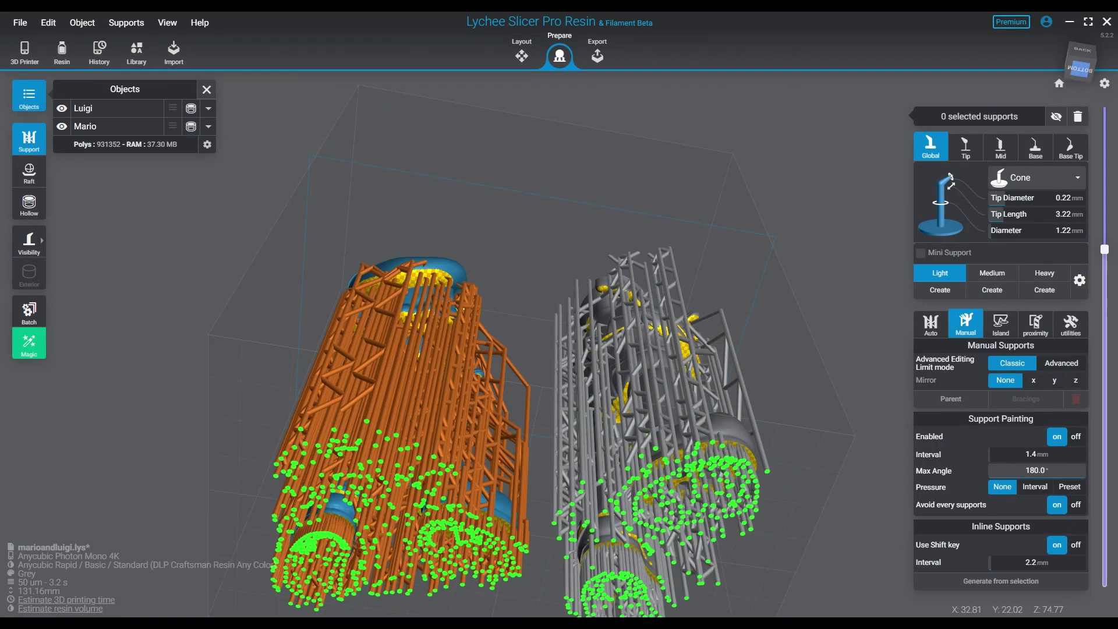
pyautogui.click(402, 349)
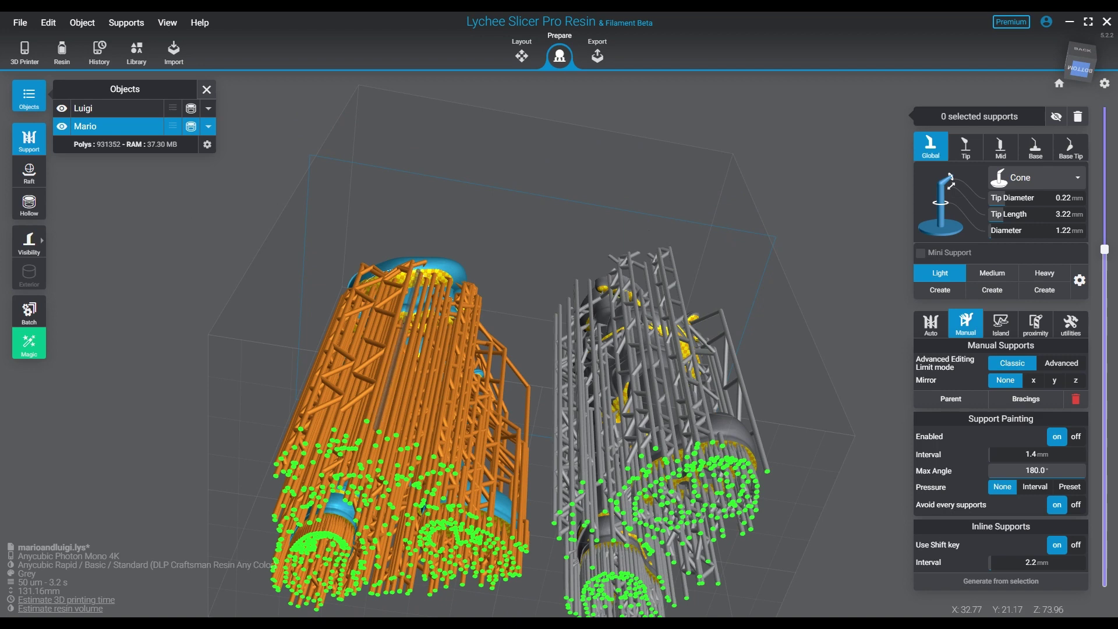
pyautogui.press('space')
pyautogui.click(443, 268)
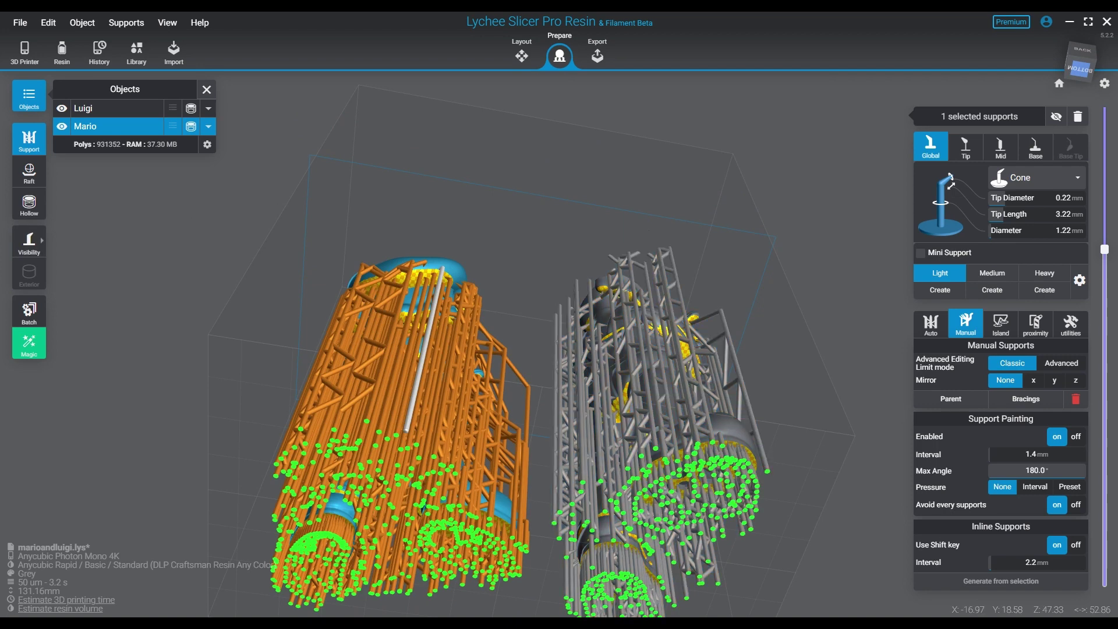
pyautogui.click(279, 373)
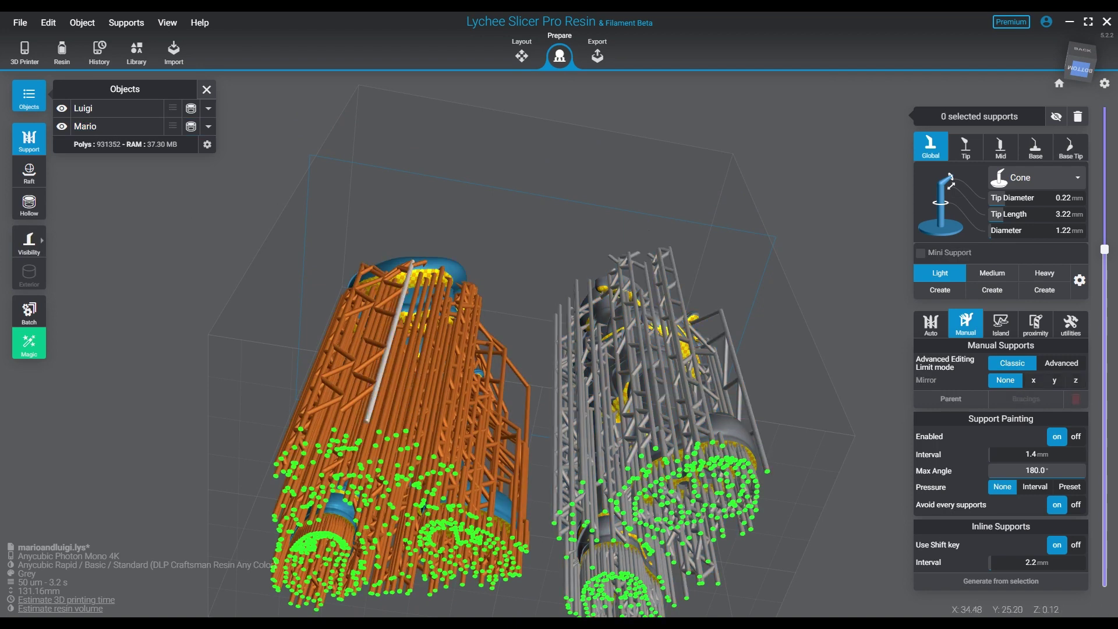
pyautogui.click(367, 419)
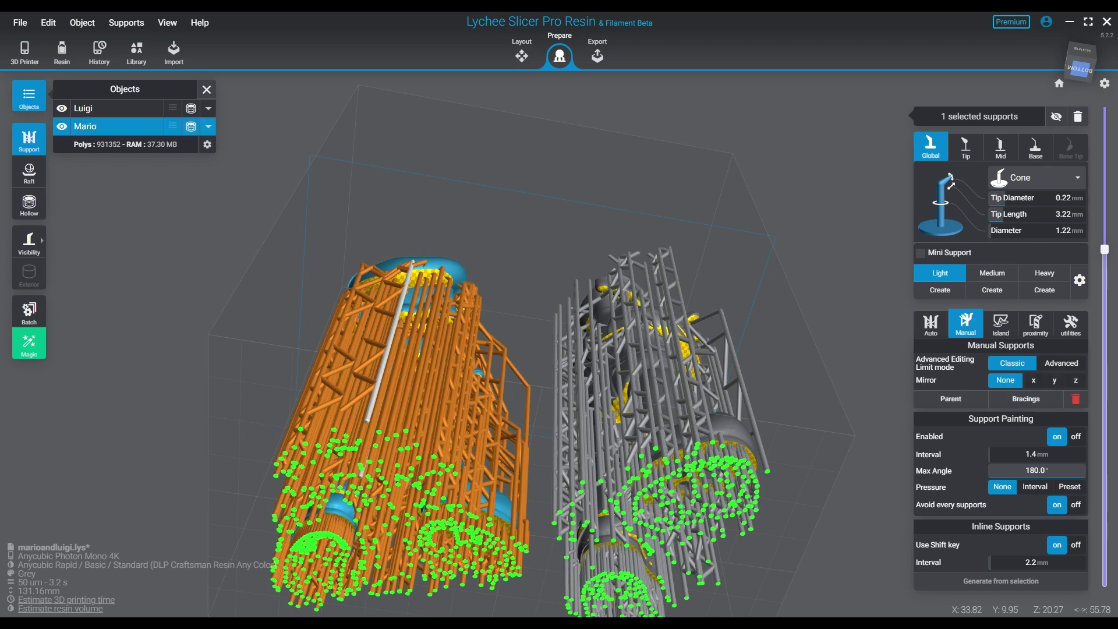
pyautogui.hotkey('ctrl', 'z')
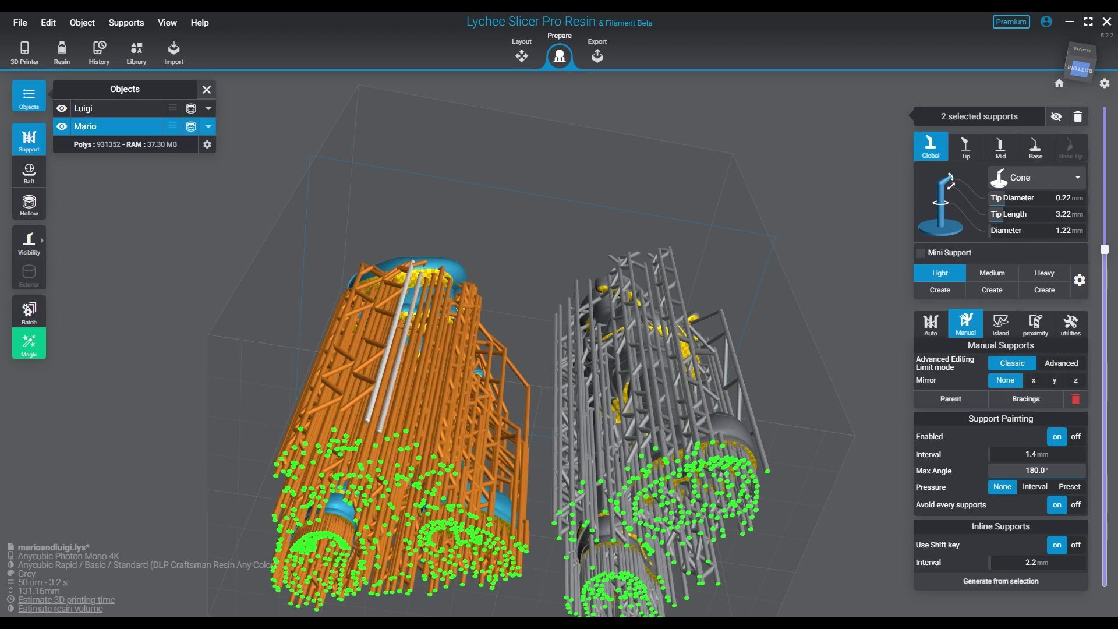
pyautogui.keyDown('ctrl'); pyautogui.click(380, 467); pyautogui.keyUp('ctrl')
pyautogui.keyDown('ctrl'); pyautogui.click(389, 436); pyautogui.keyUp('ctrl')
pyautogui.keyDown('ctrl'); pyautogui.click(397, 434); pyautogui.keyUp('ctrl')
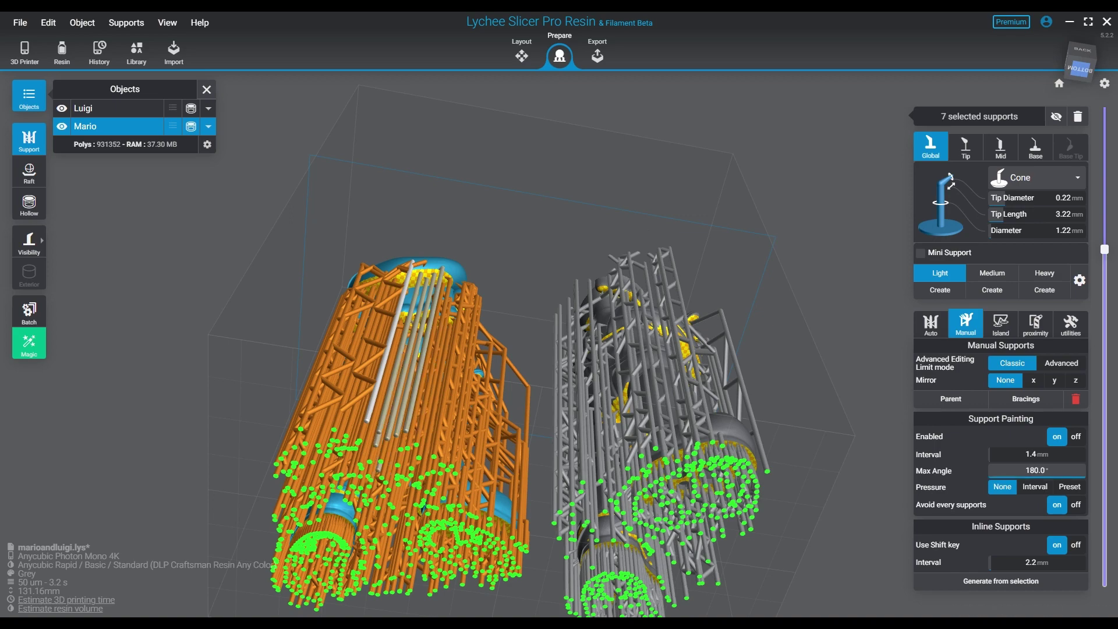
pyautogui.click(1026, 399)
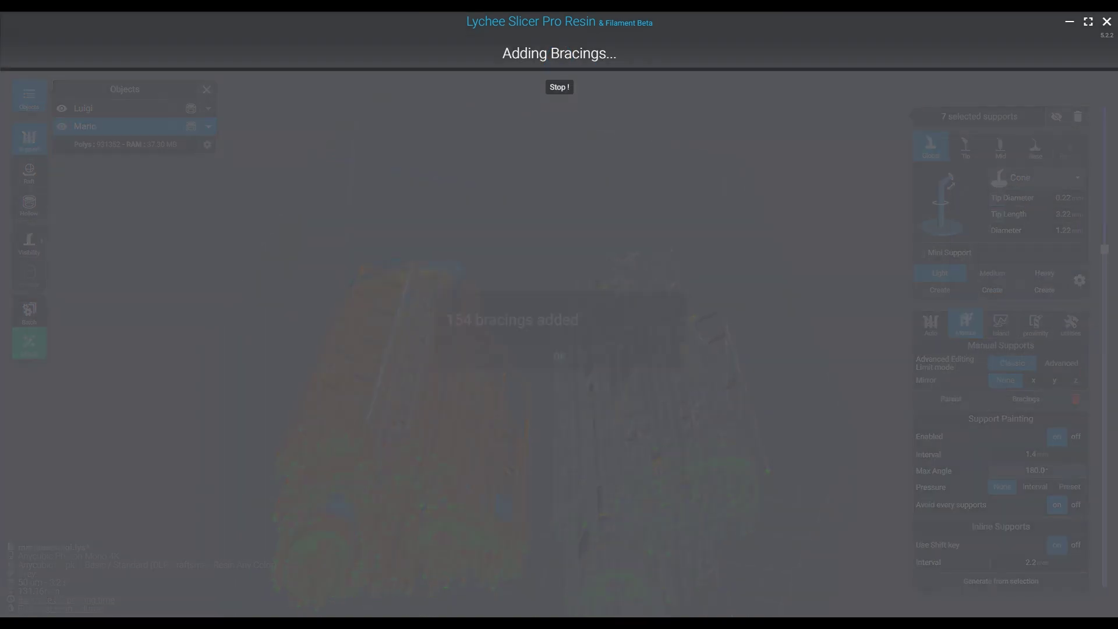
pyautogui.click(559, 351)
pyautogui.click(559, 233)
# - Select three supports beneath the side edge of Mario's hat at the back, add bracings between them and clear the selection
pyautogui.moveTo(559, 233); pyautogui.dragTo(588, 113, button='right')
pyautogui.click(424, 191)
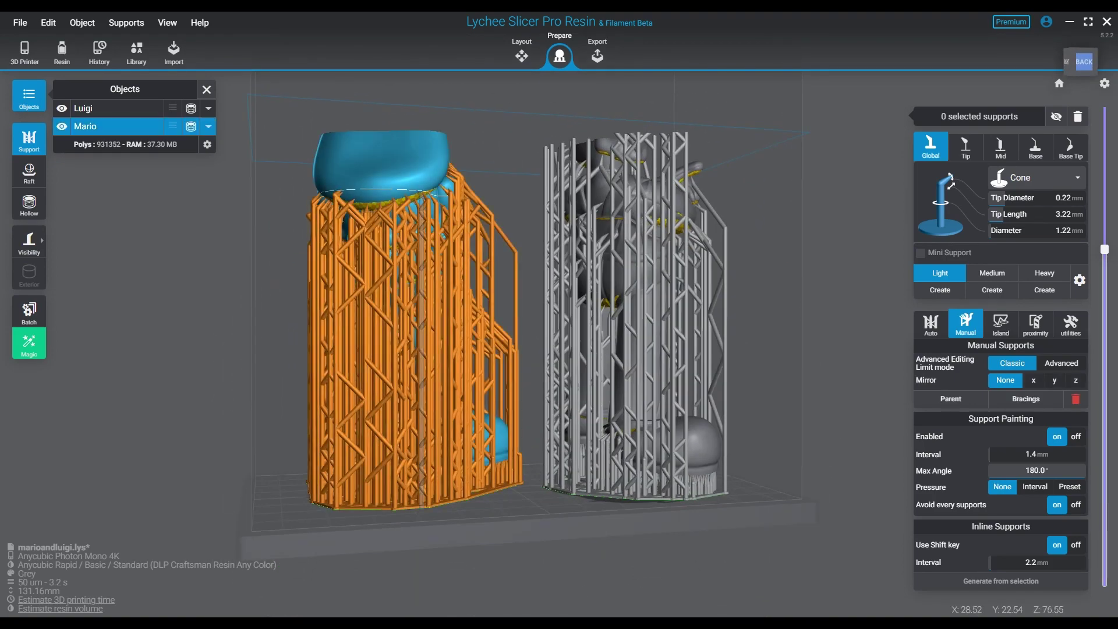
pyautogui.moveTo(420, 191); pyautogui.dragTo(436, 181)
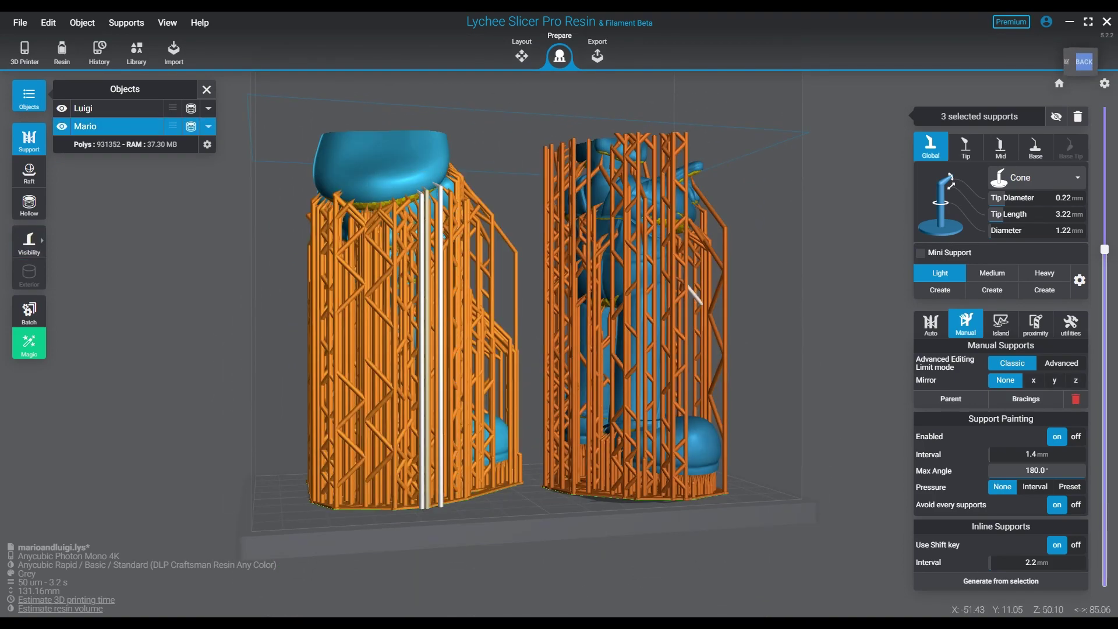
pyautogui.click(1026, 399)
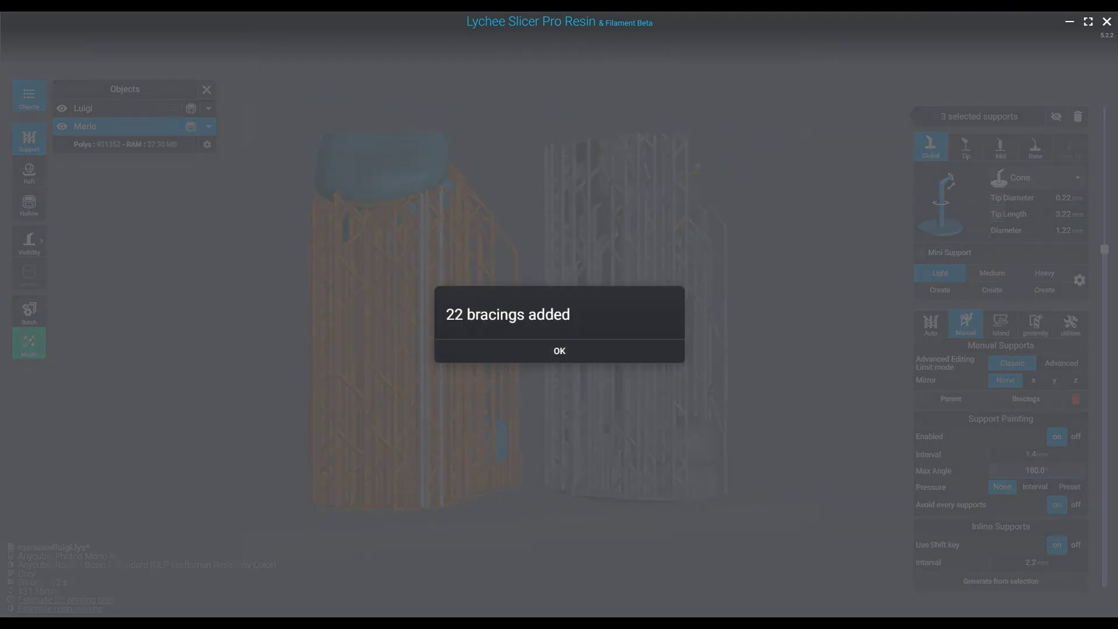
pyautogui.click(559, 351)
pyautogui.click(778, 361)
# - Deselect both figures and examine the supports around their arms, noses and hat brims from the front
pyautogui.moveTo(777, 361); pyautogui.dragTo(629, 344, button='right')
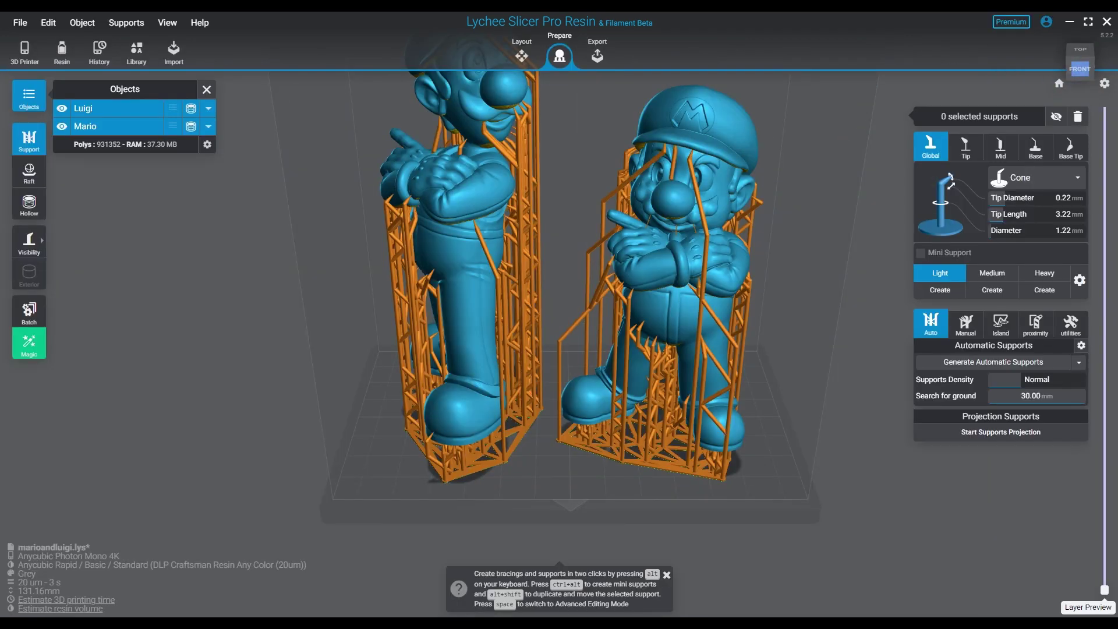
pyautogui.press('Escape')
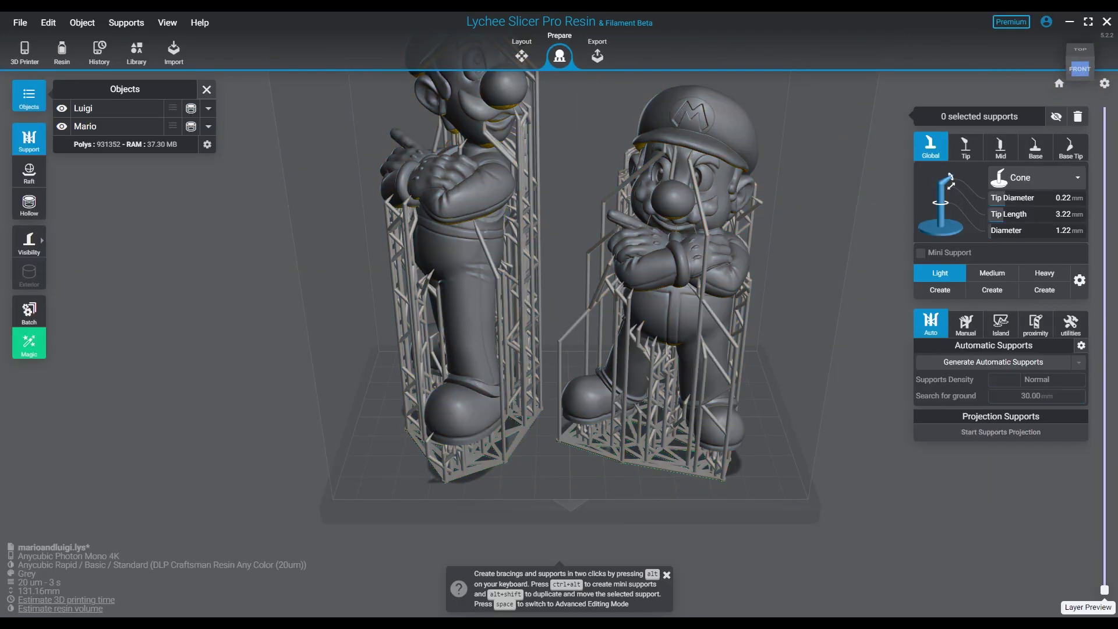
pyautogui.moveTo(687, 361)
pyautogui.mouseDown(button='right')
pyautogui.moveTo(512, 309)
pyautogui.moveTo(471, 250)
pyautogui.moveTo(506, 180)
pyautogui.moveTo(547, 166)
pyautogui.moveTo(684, 350)
pyautogui.mouseUp(button='right')
pyautogui.scroll(4, 687, 338)
pyautogui.moveTo(752, 314); pyautogui.dragTo(664, 463, button='middle')
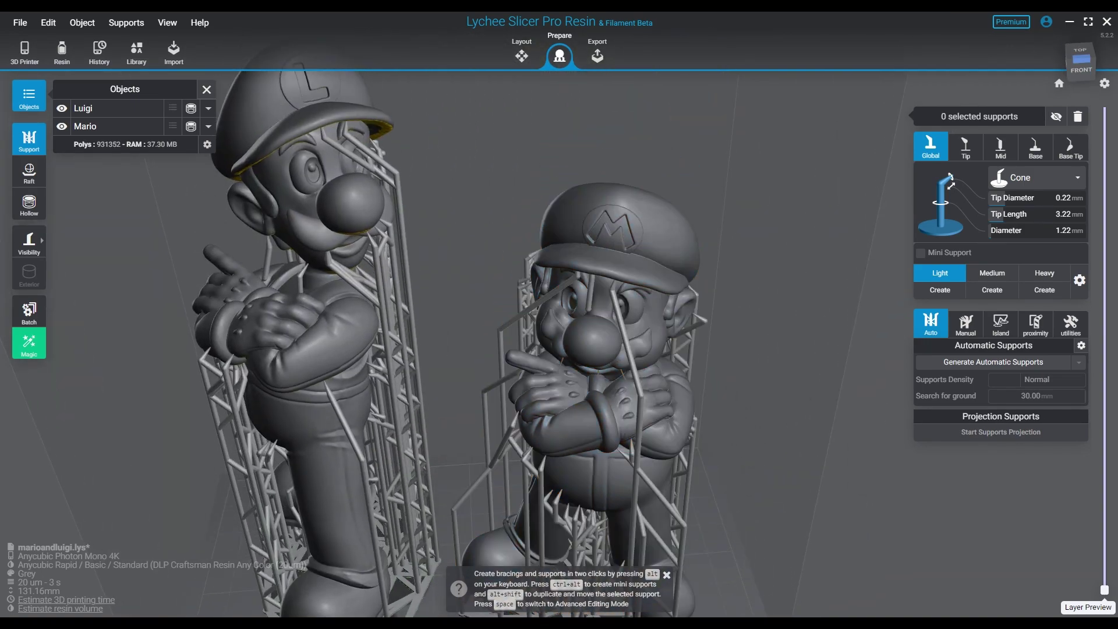
pyautogui.moveTo(664, 462); pyautogui.dragTo(652, 413, button='right')
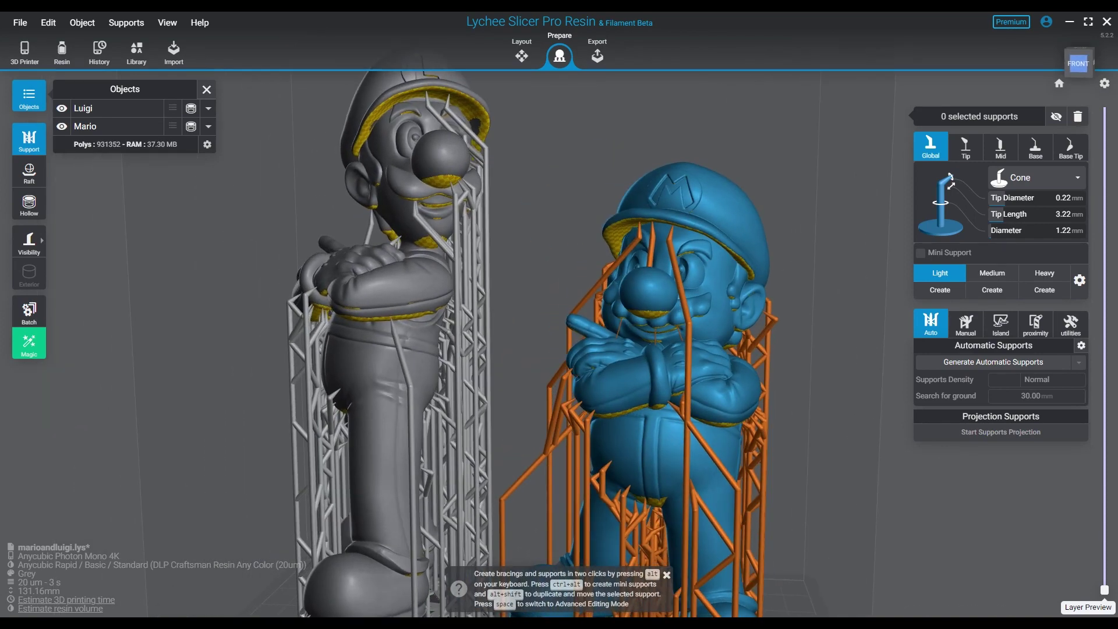